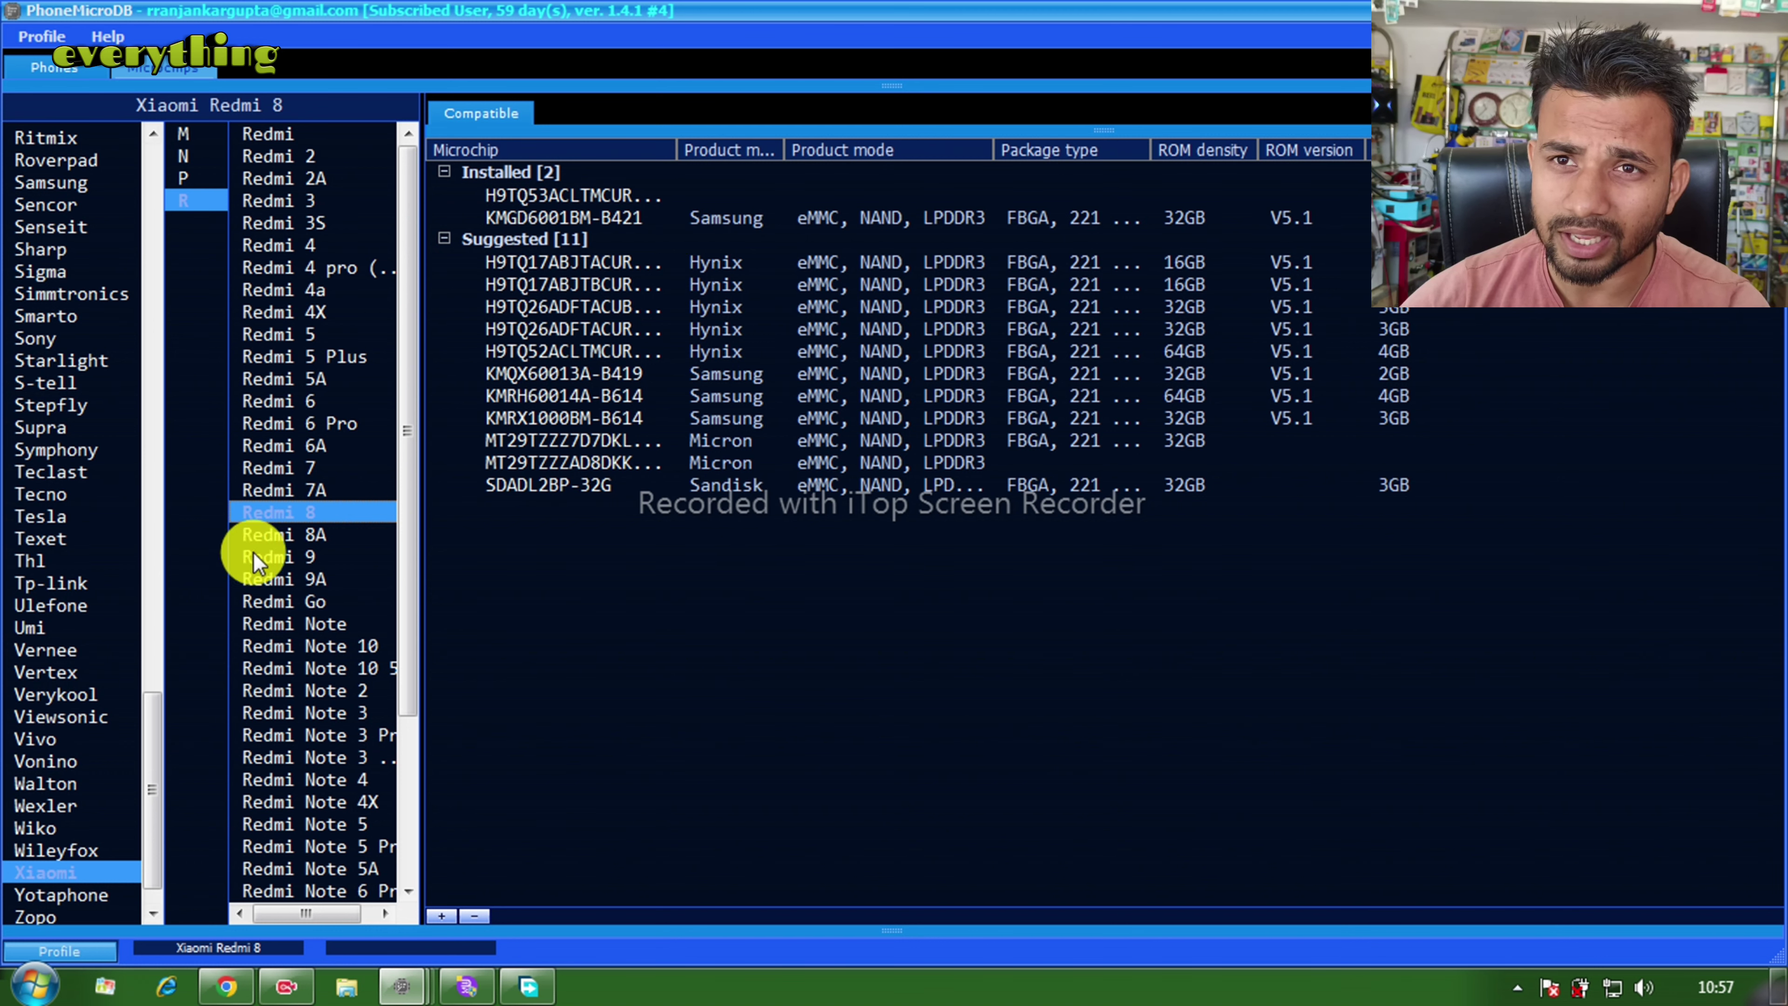
Look up compatible memory chips for the Redmi 9A, Redmi Note 10 5G and Redmi Note 5A, selecting an installed Hynix 32GB chip
{"action": "left_click", "coordinate": [291, 586]}
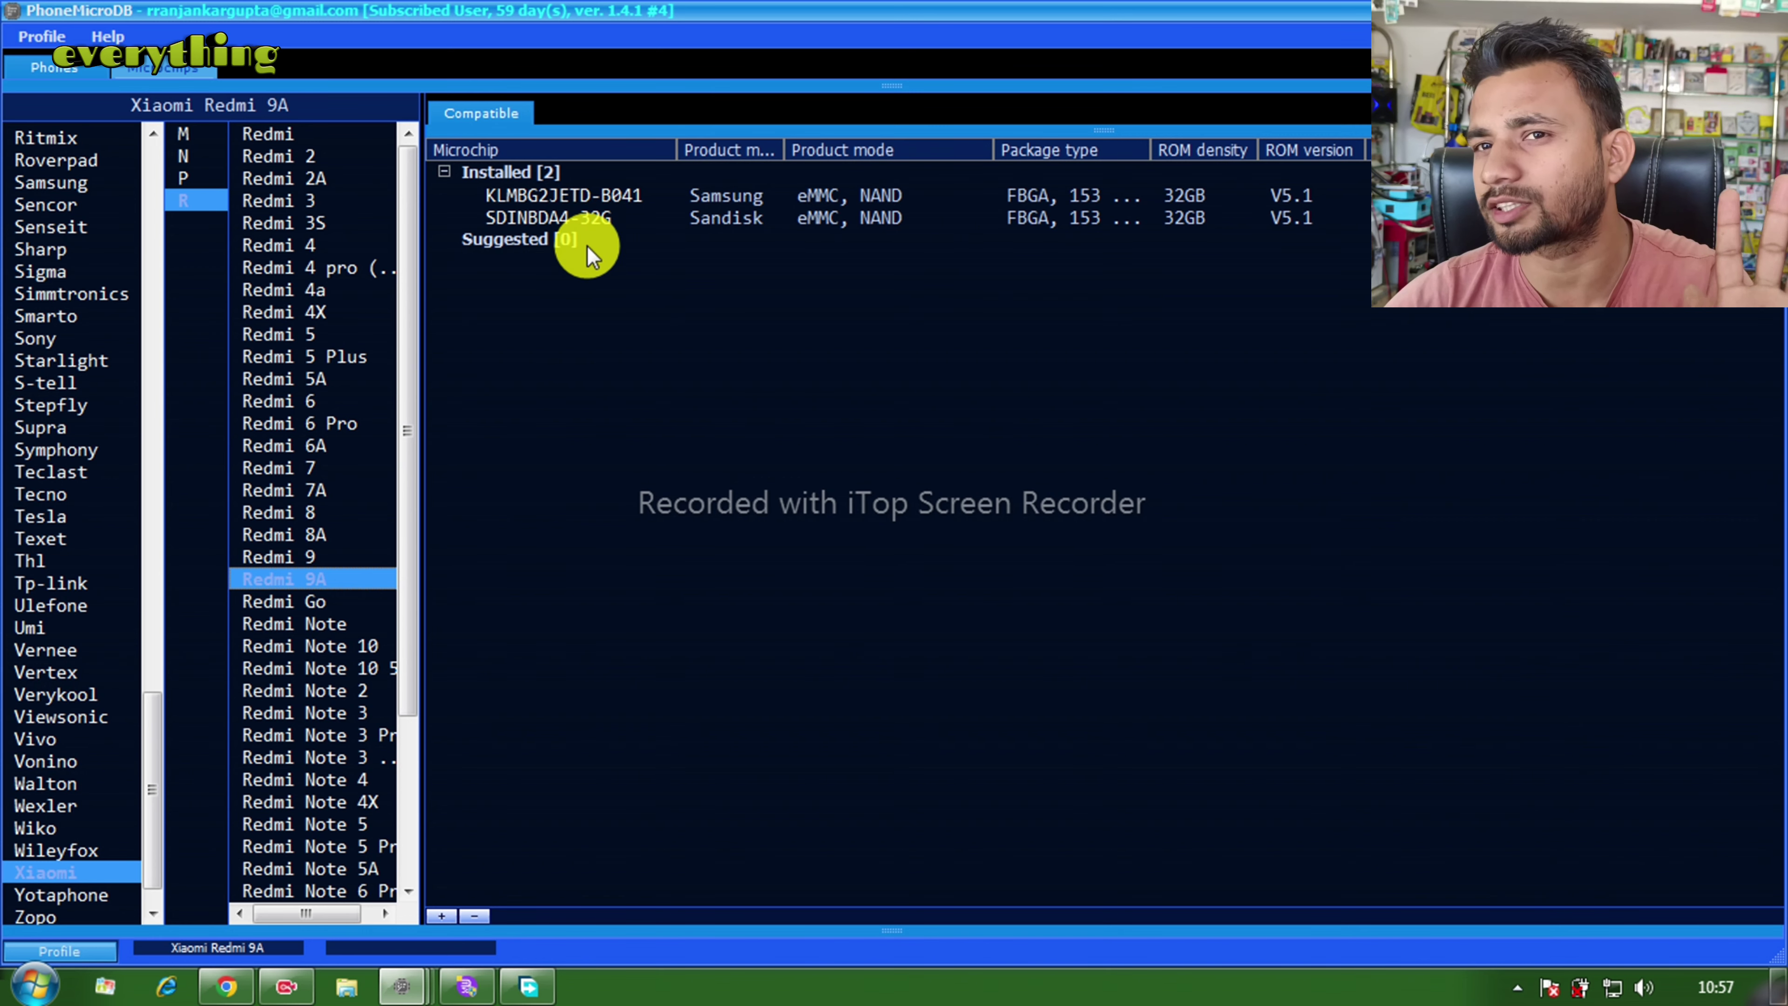
{"action": "left_click", "coordinate": [315, 669]}
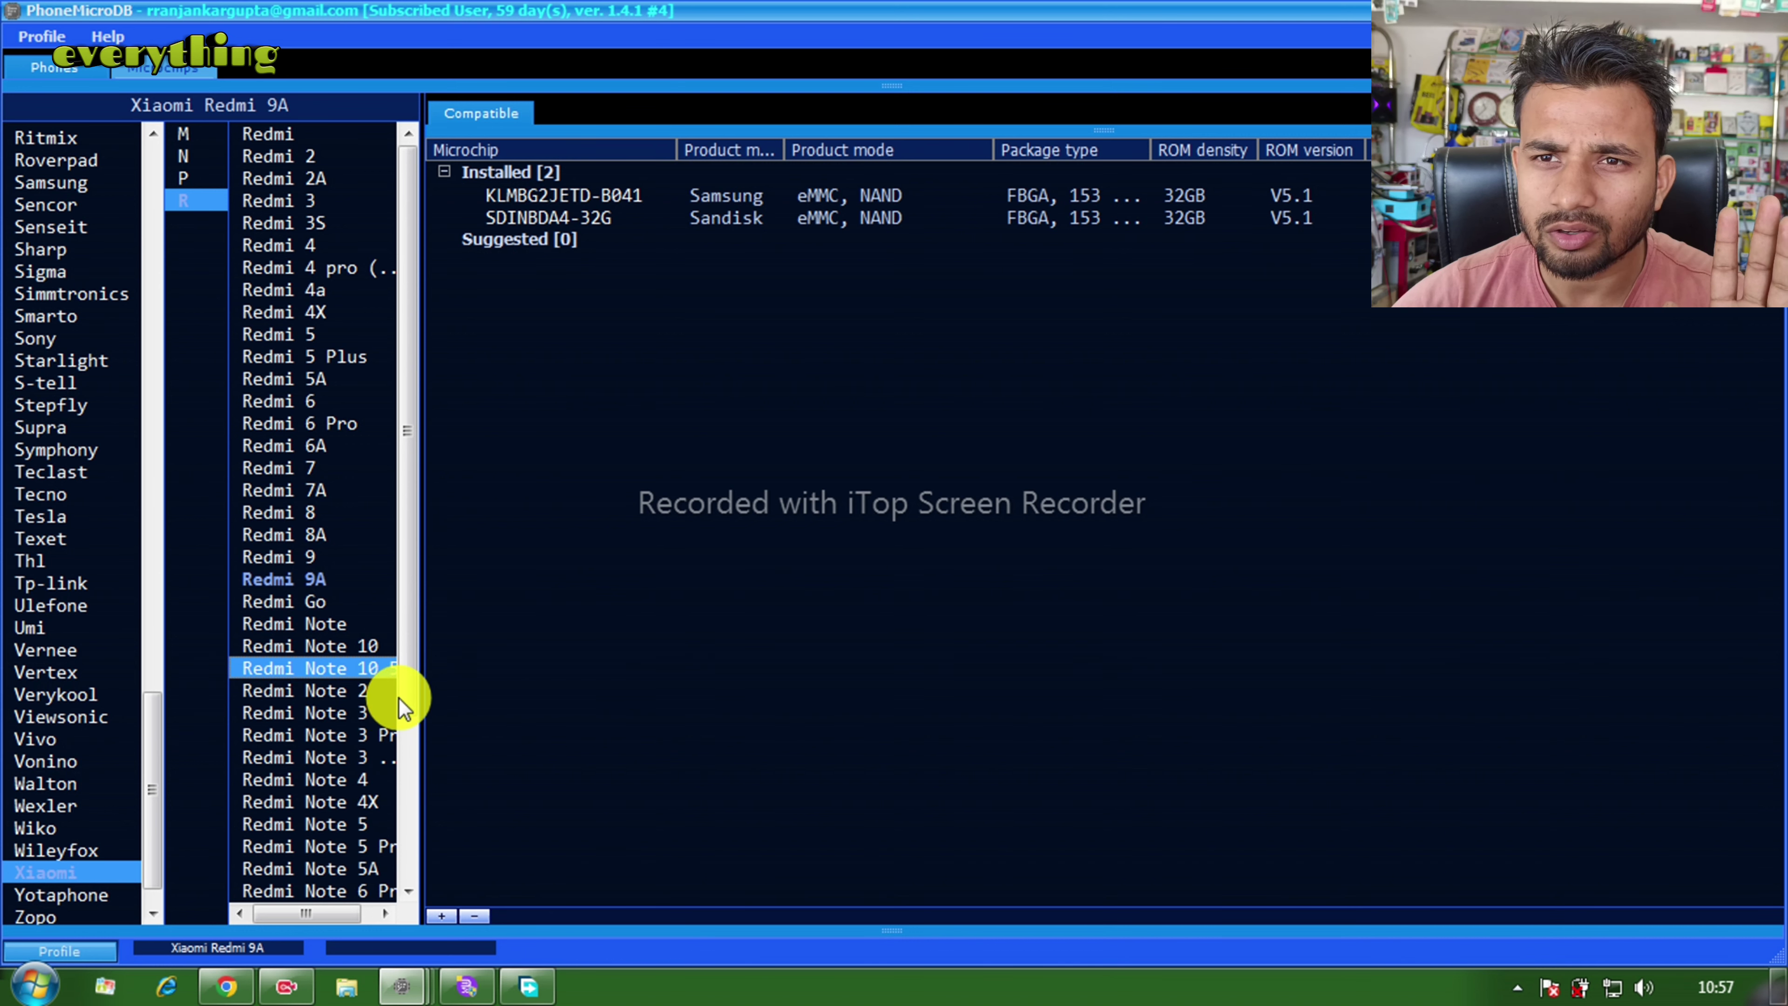
{"action": "left_click", "coordinate": [320, 669]}
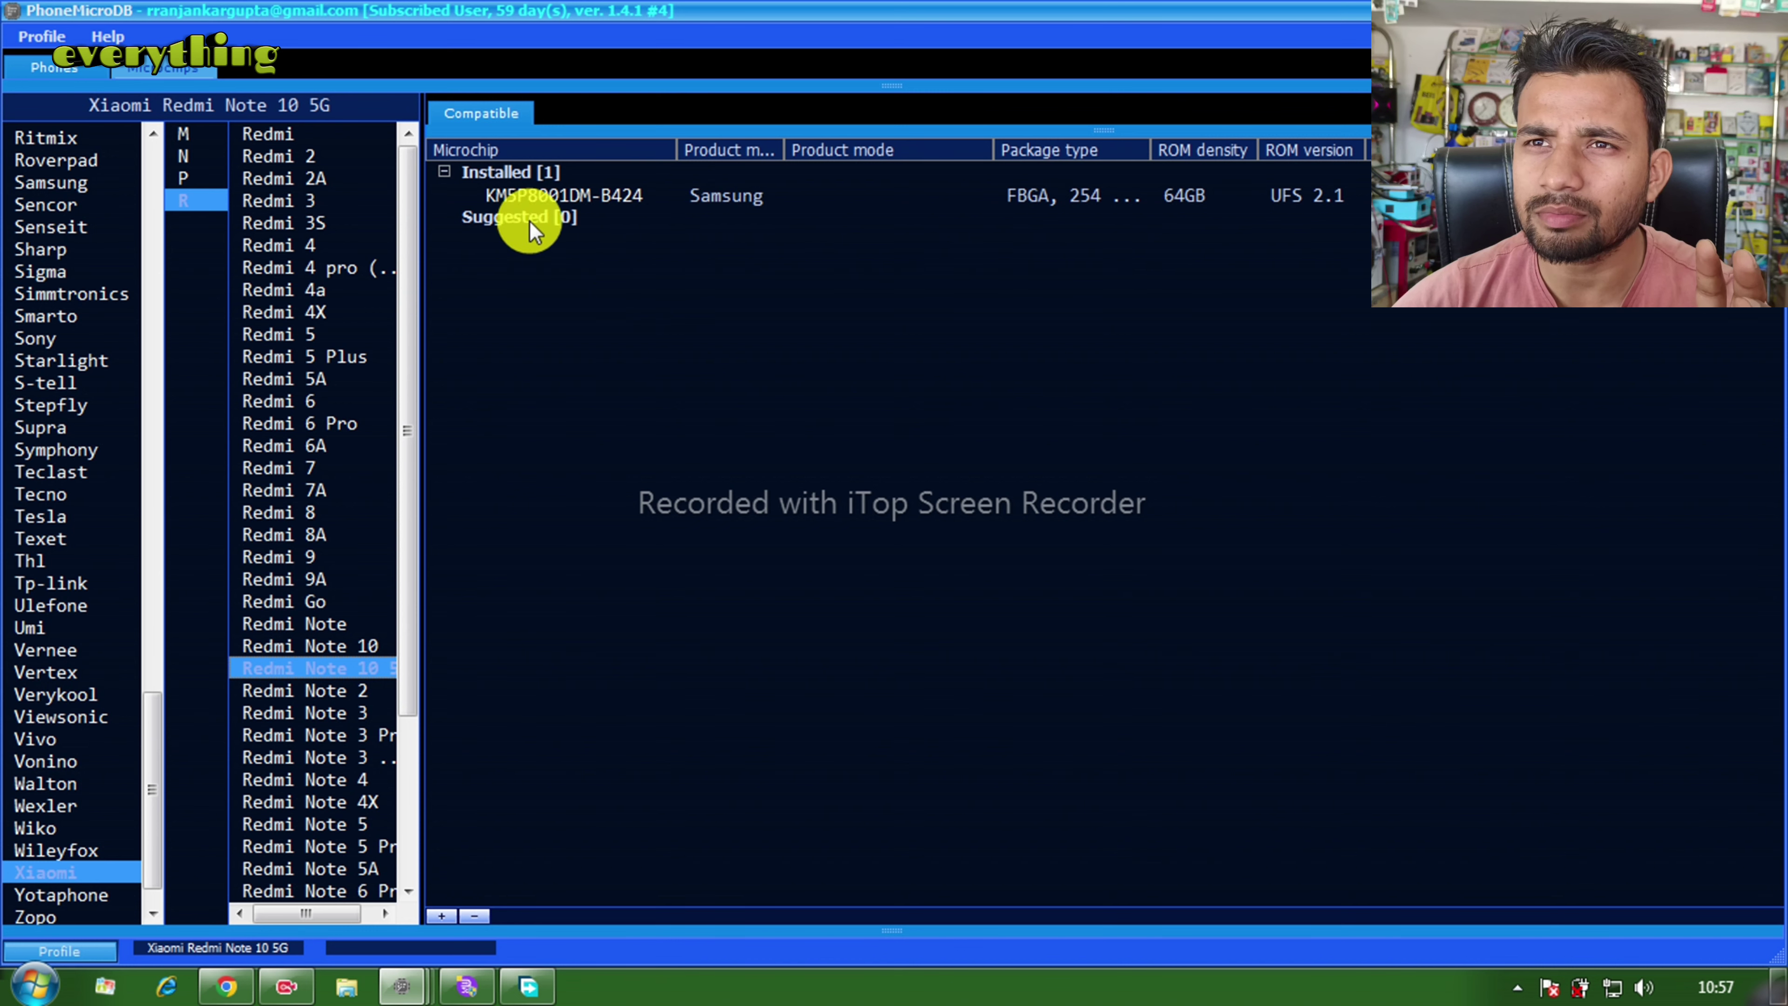
{"action": "left_click", "coordinate": [335, 870]}
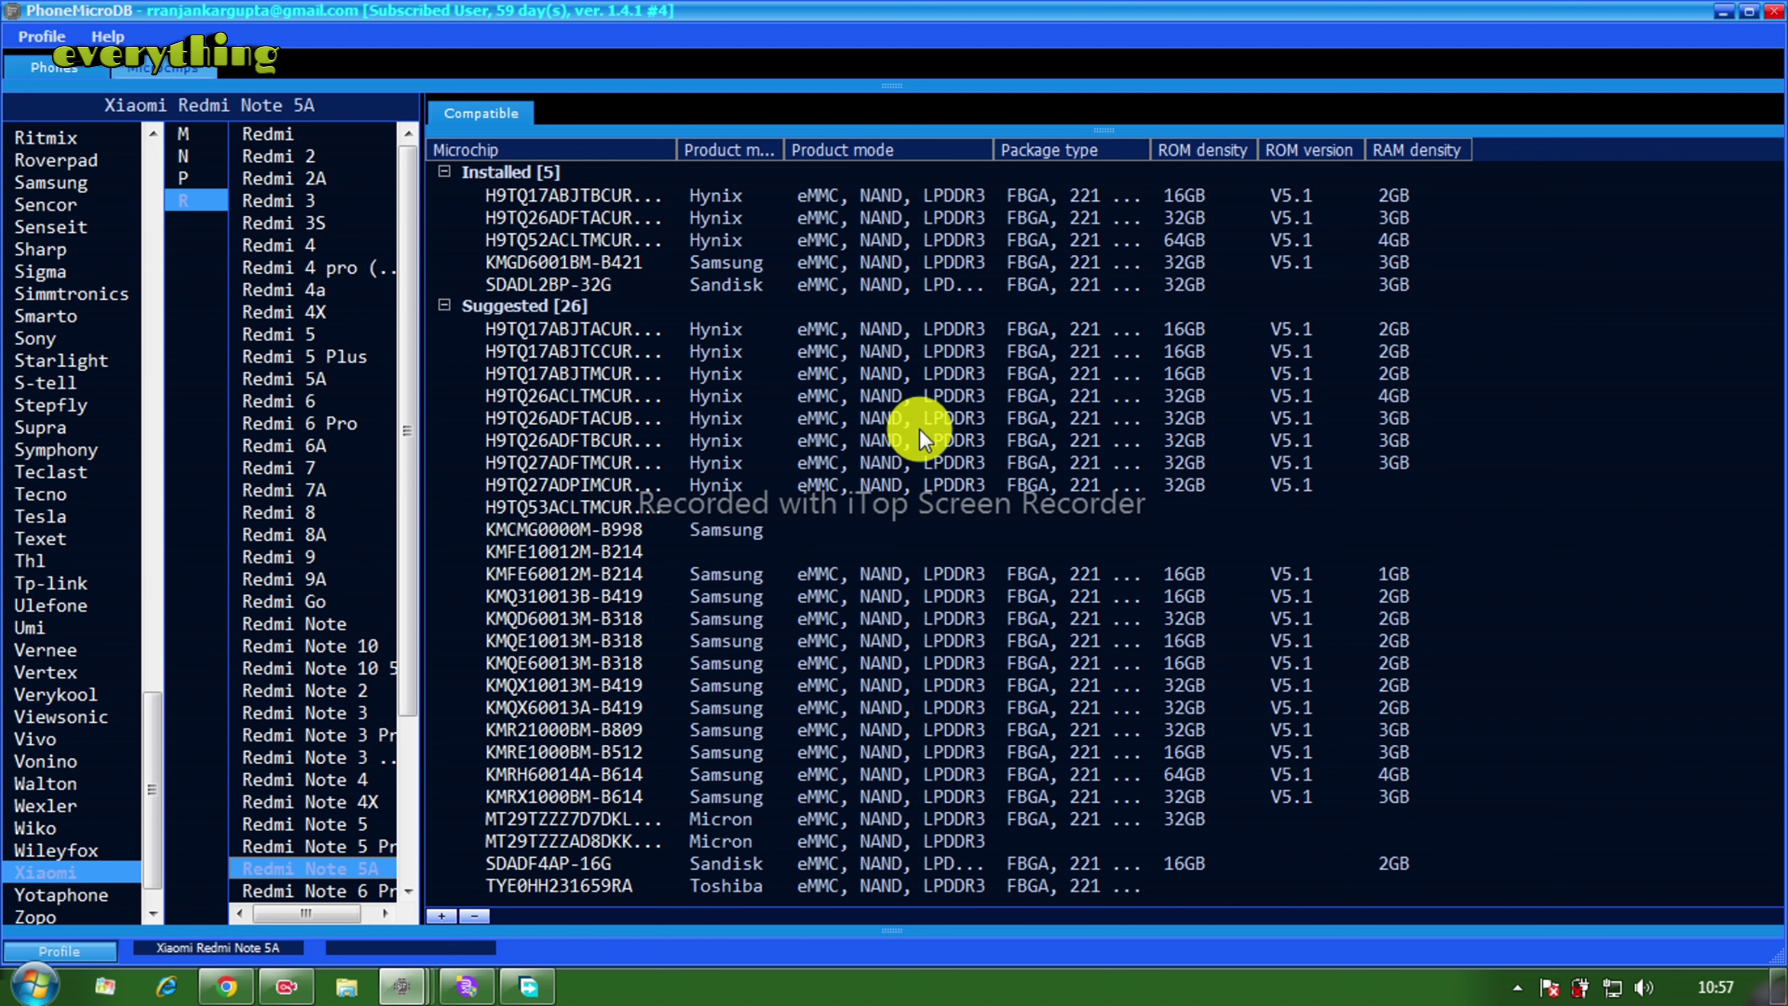
{"action": "left_click", "coordinate": [714, 682]}
{"action": "left_click", "coordinate": [576, 221]}
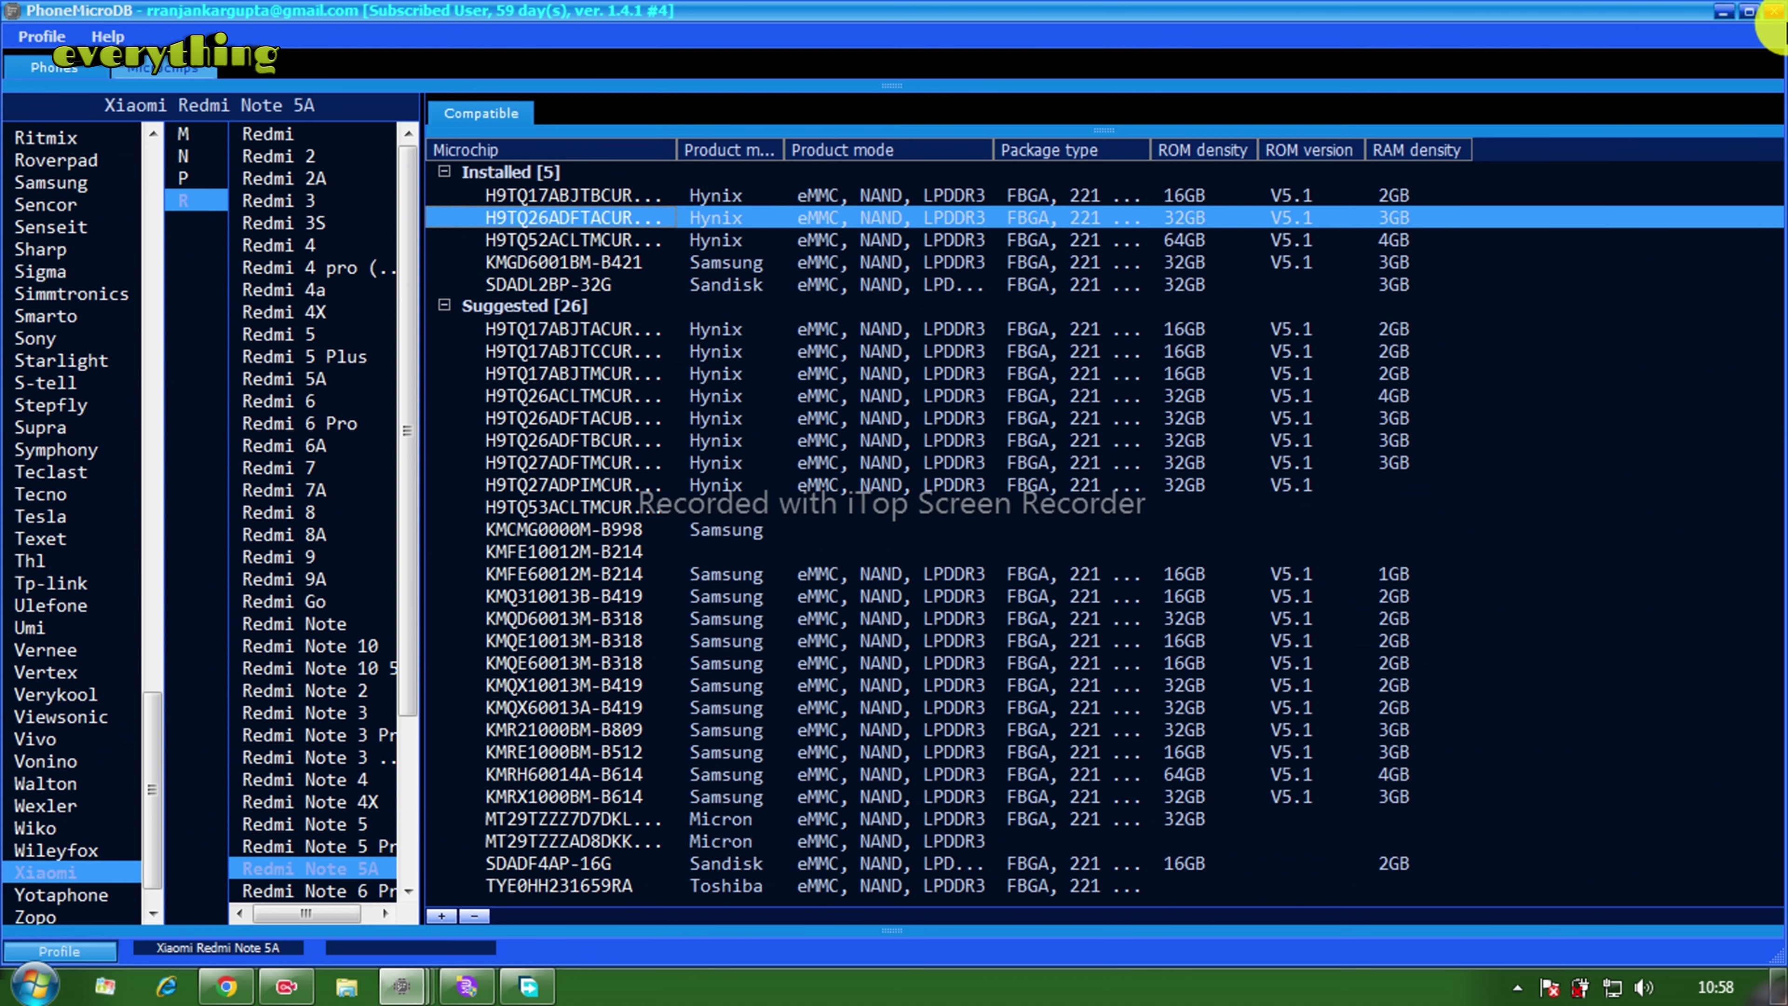
Close PhoneMicroDB together with its login window and switch to Chrome
{"action": "left_click", "coordinate": [1774, 11]}
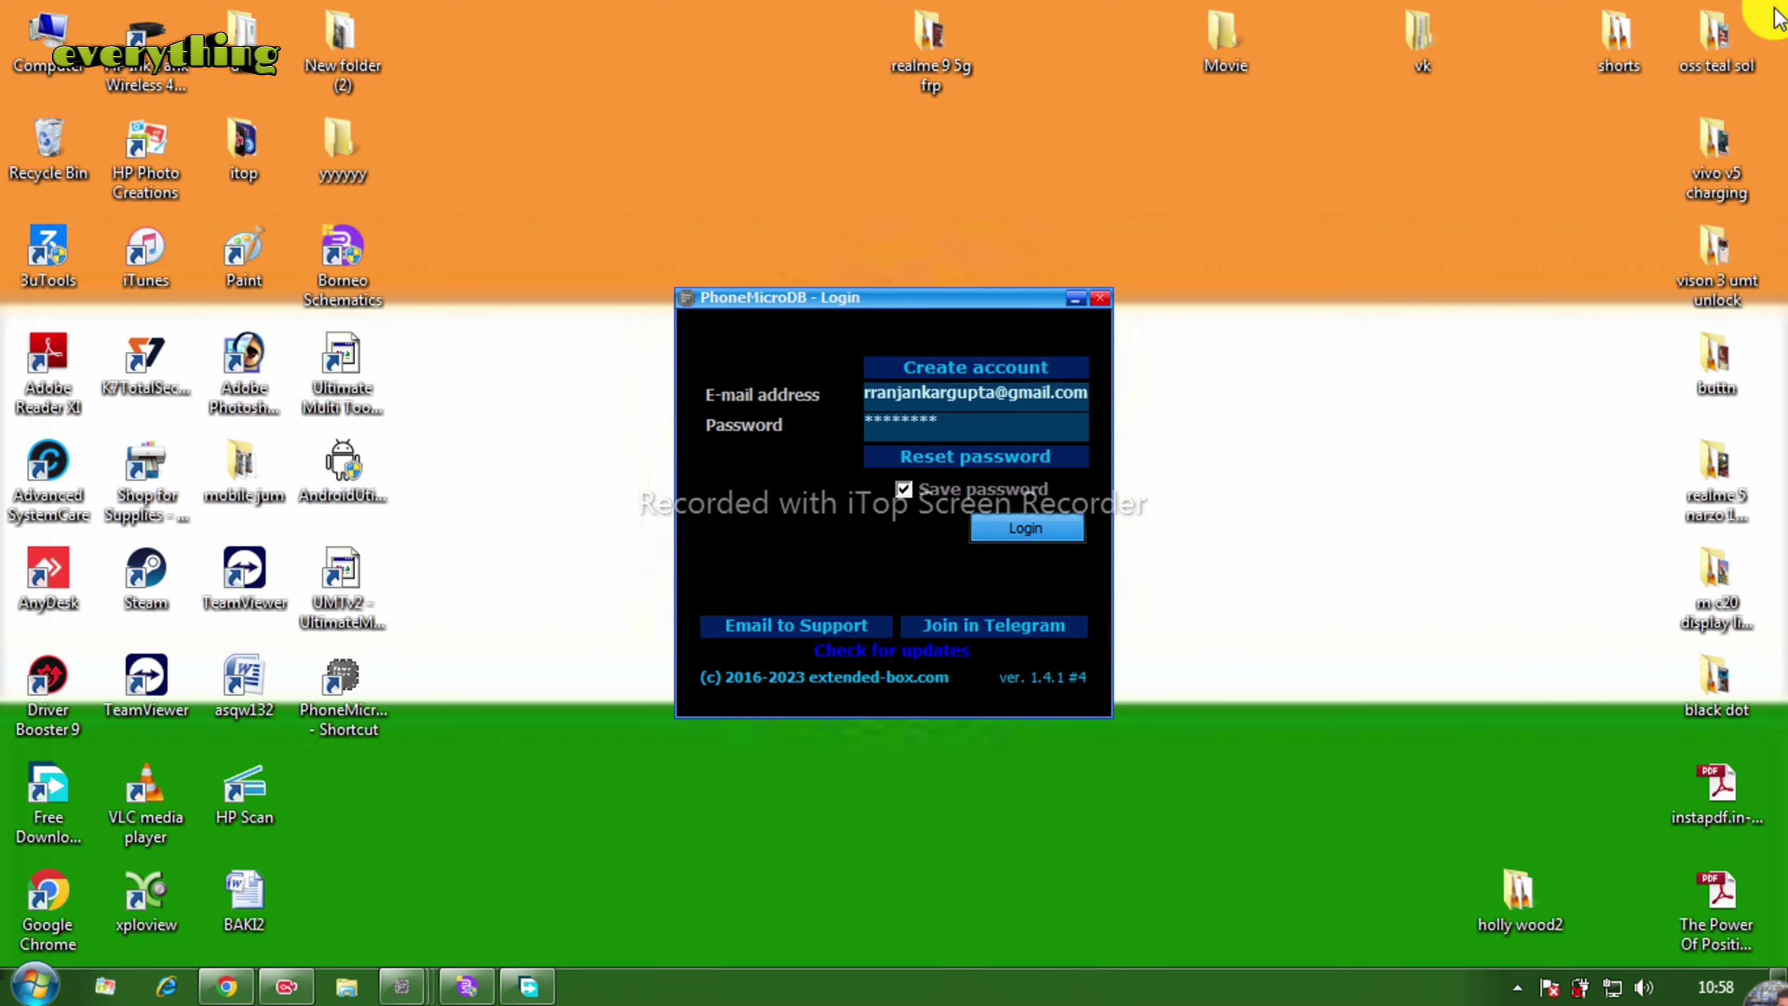
{"action": "left_click", "coordinate": [1102, 301]}
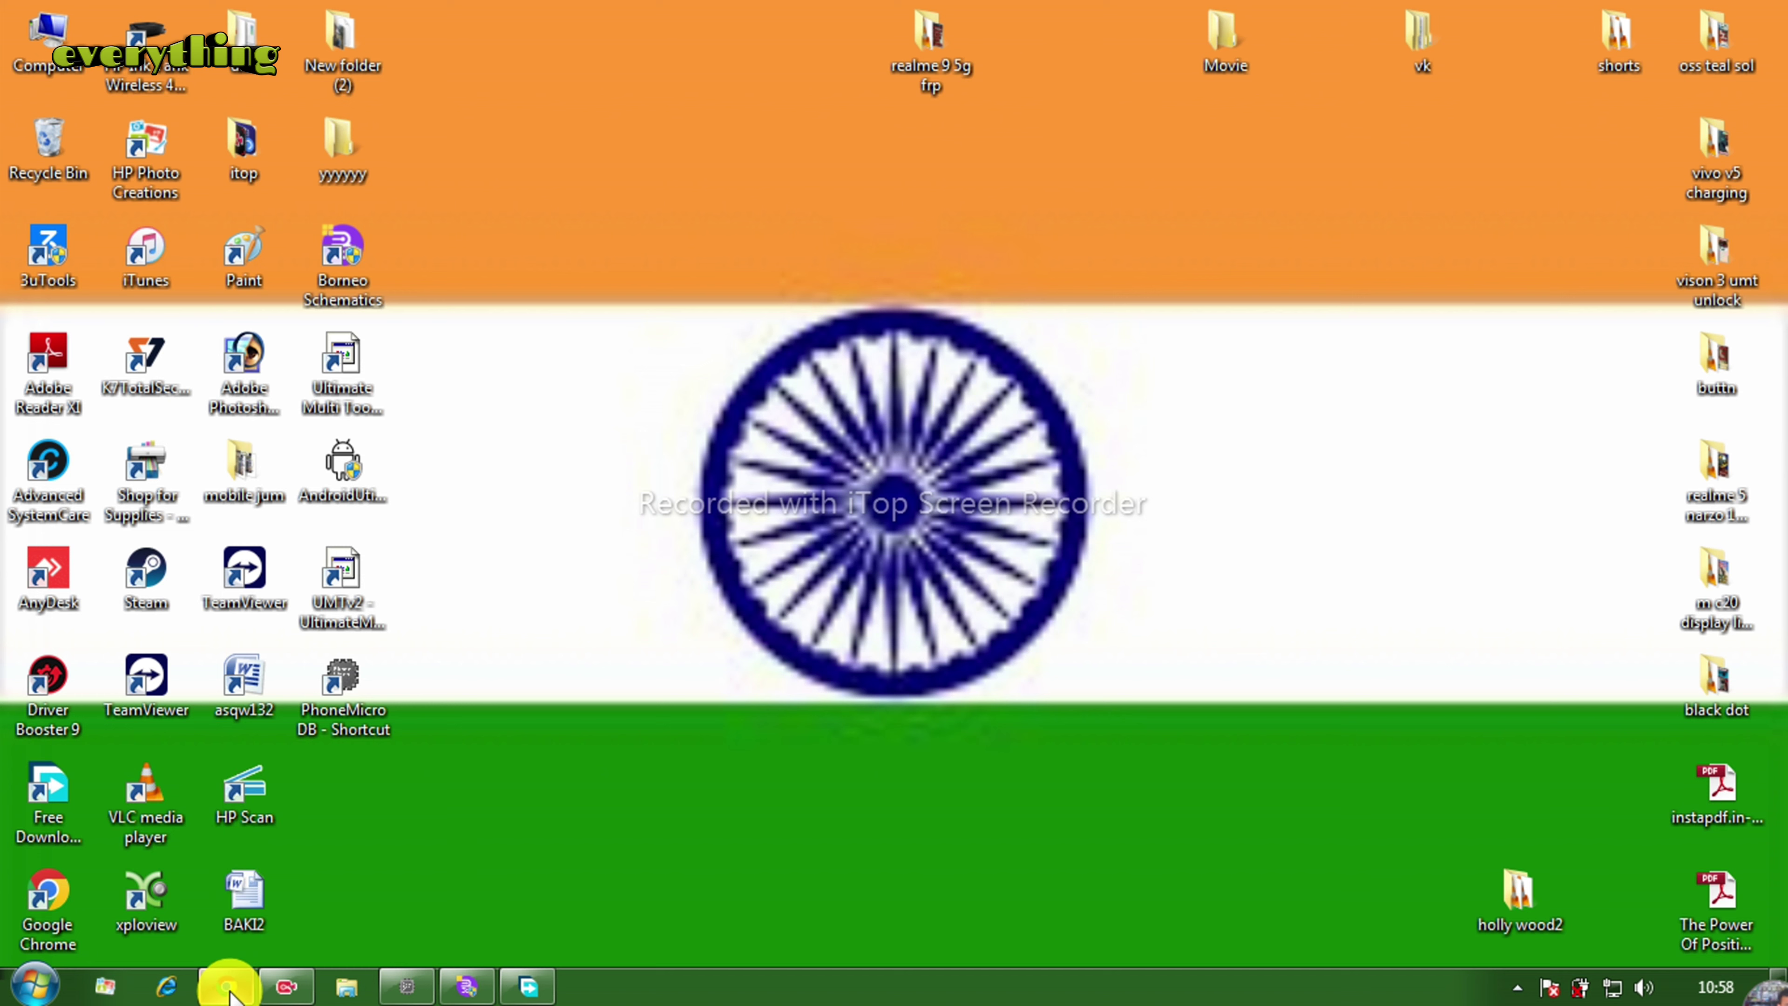
{"action": "left_click", "coordinate": [211, 986]}
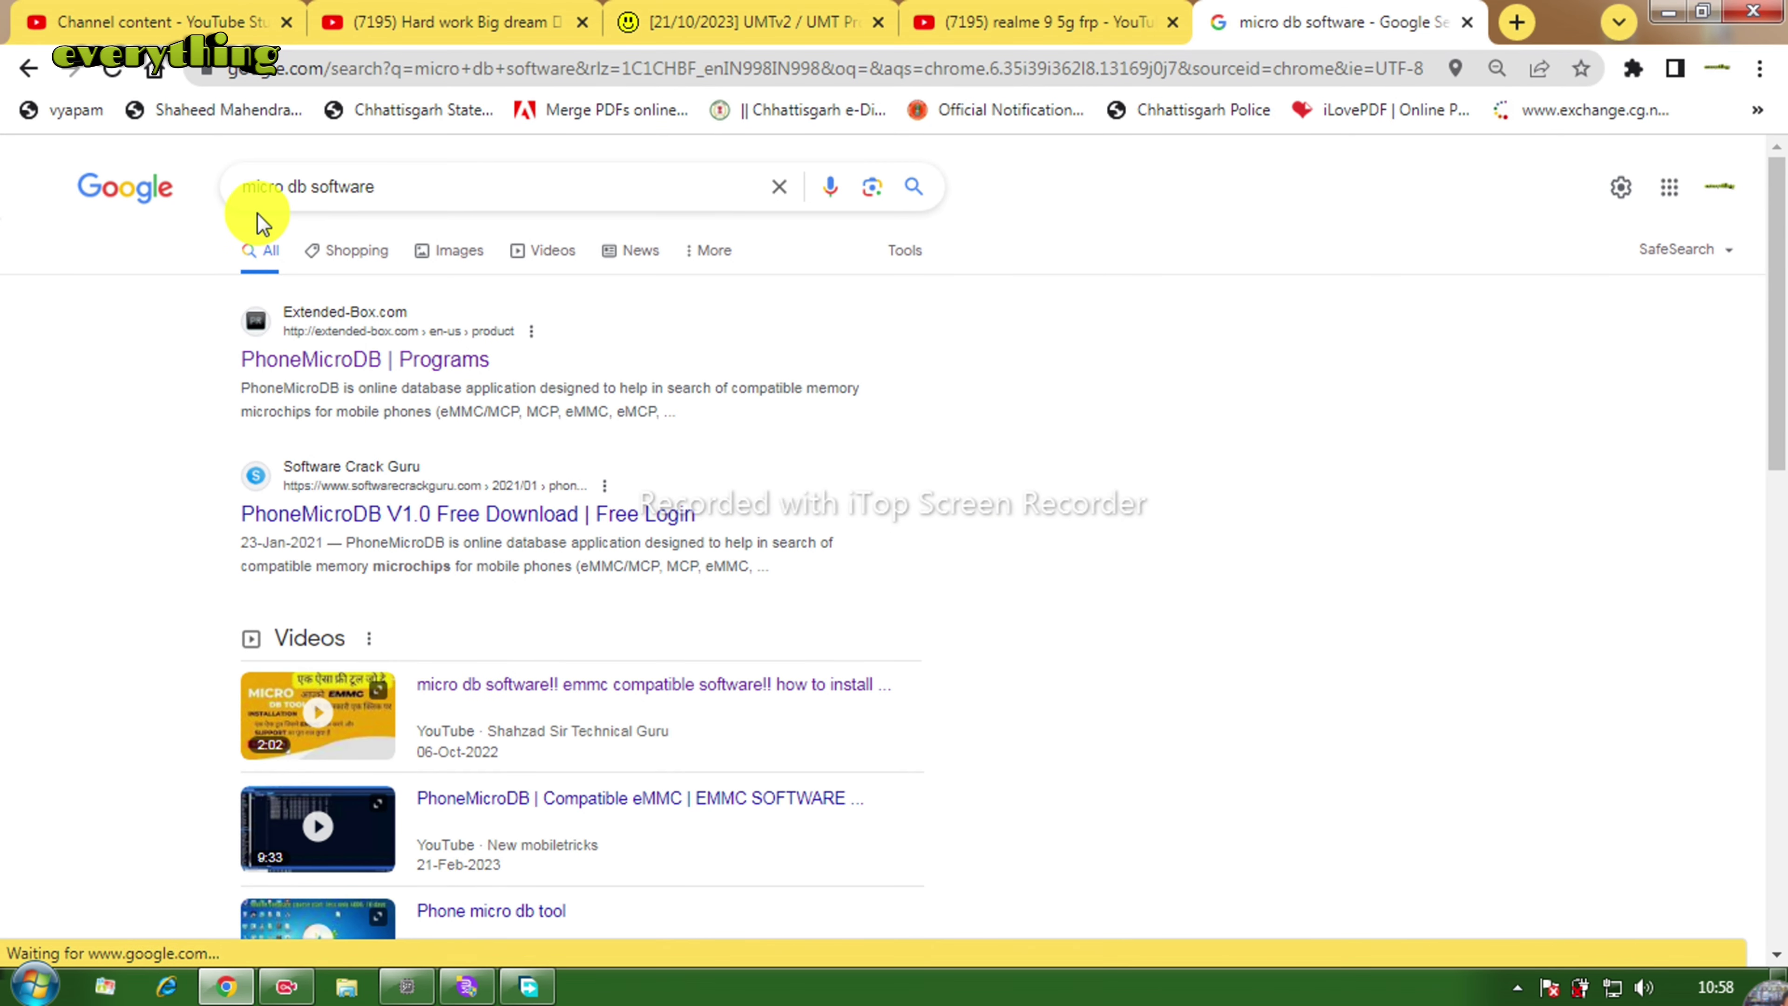
Search Google for "micro db software" and open the PhoneMicroDB product page on Extended-Box.com
{"action": "left_click", "coordinate": [398, 194]}
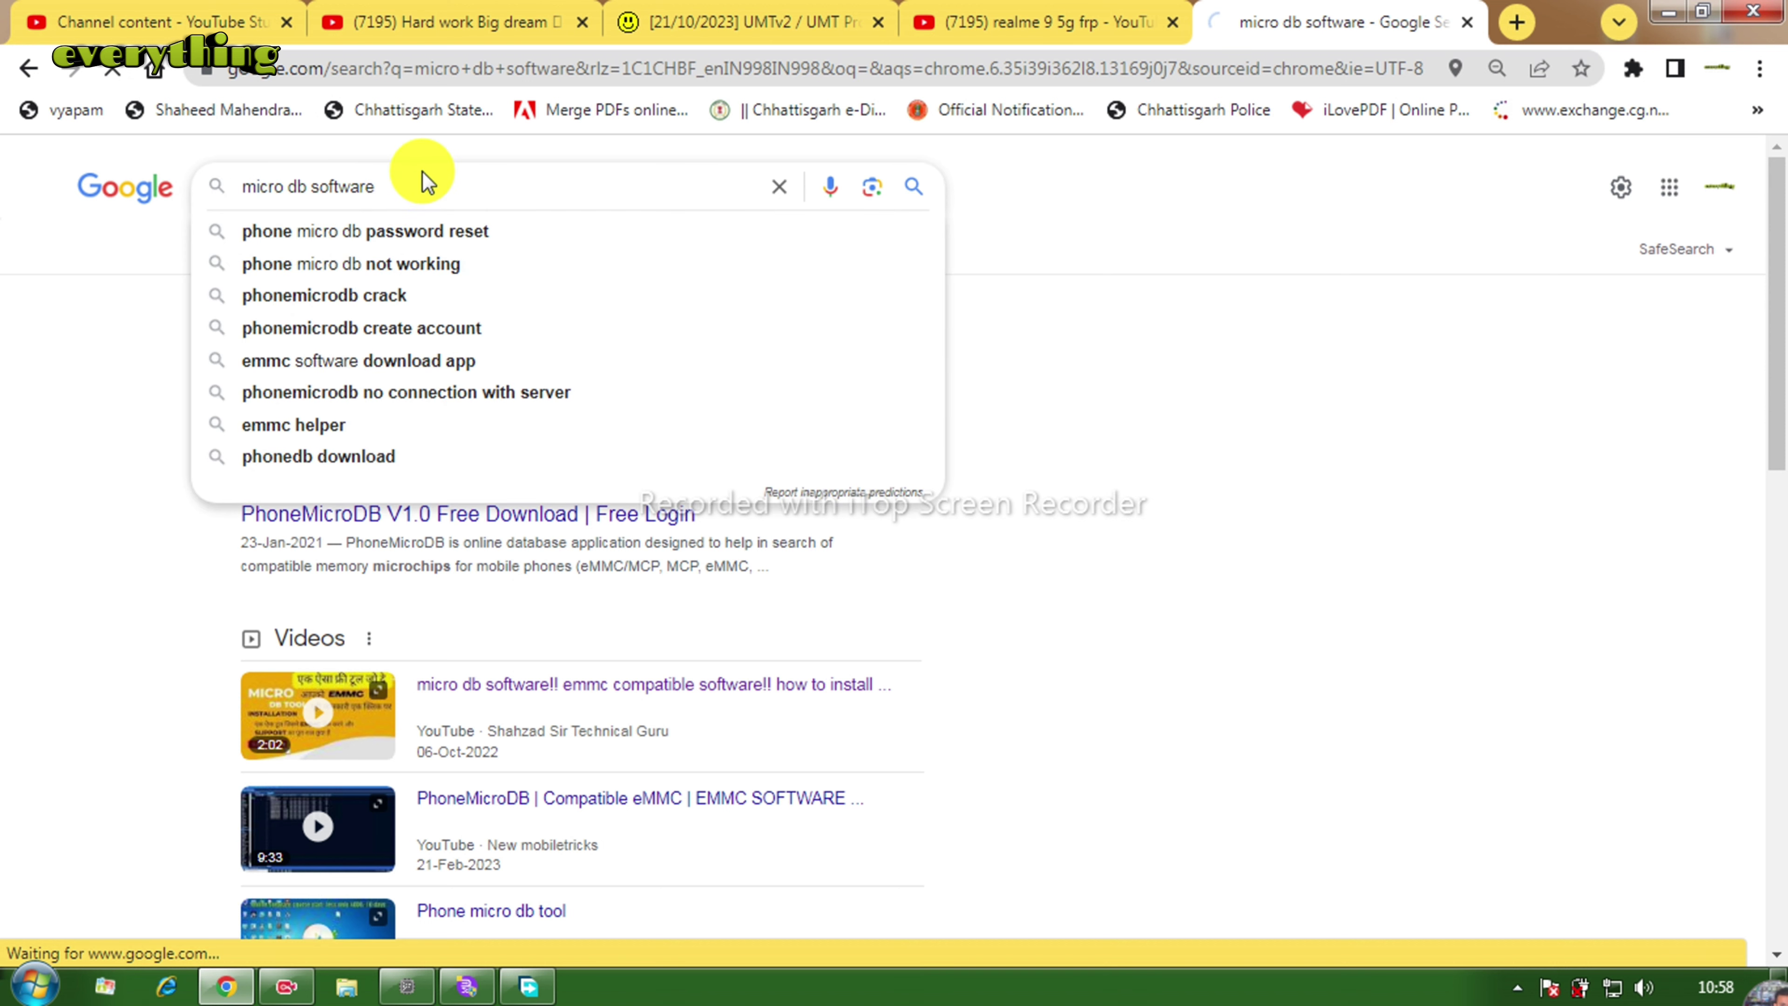
{"action": "key", "text": "Return"}
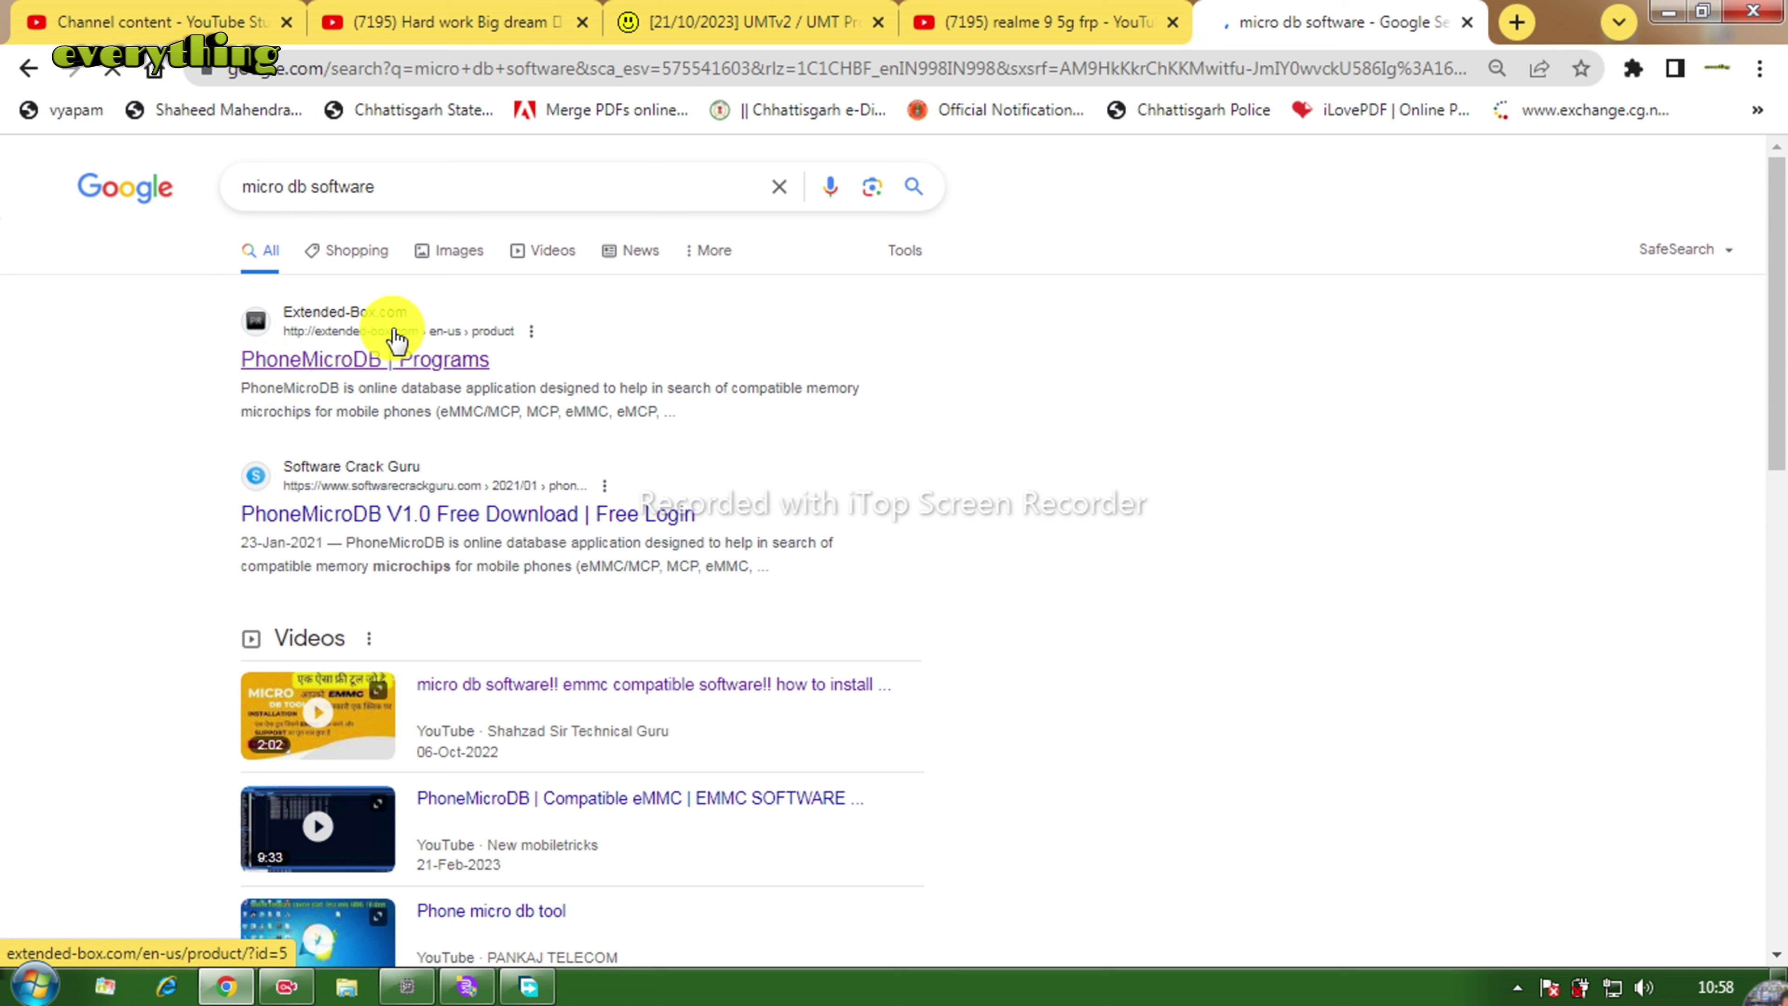
{"action": "left_click", "coordinate": [364, 373]}
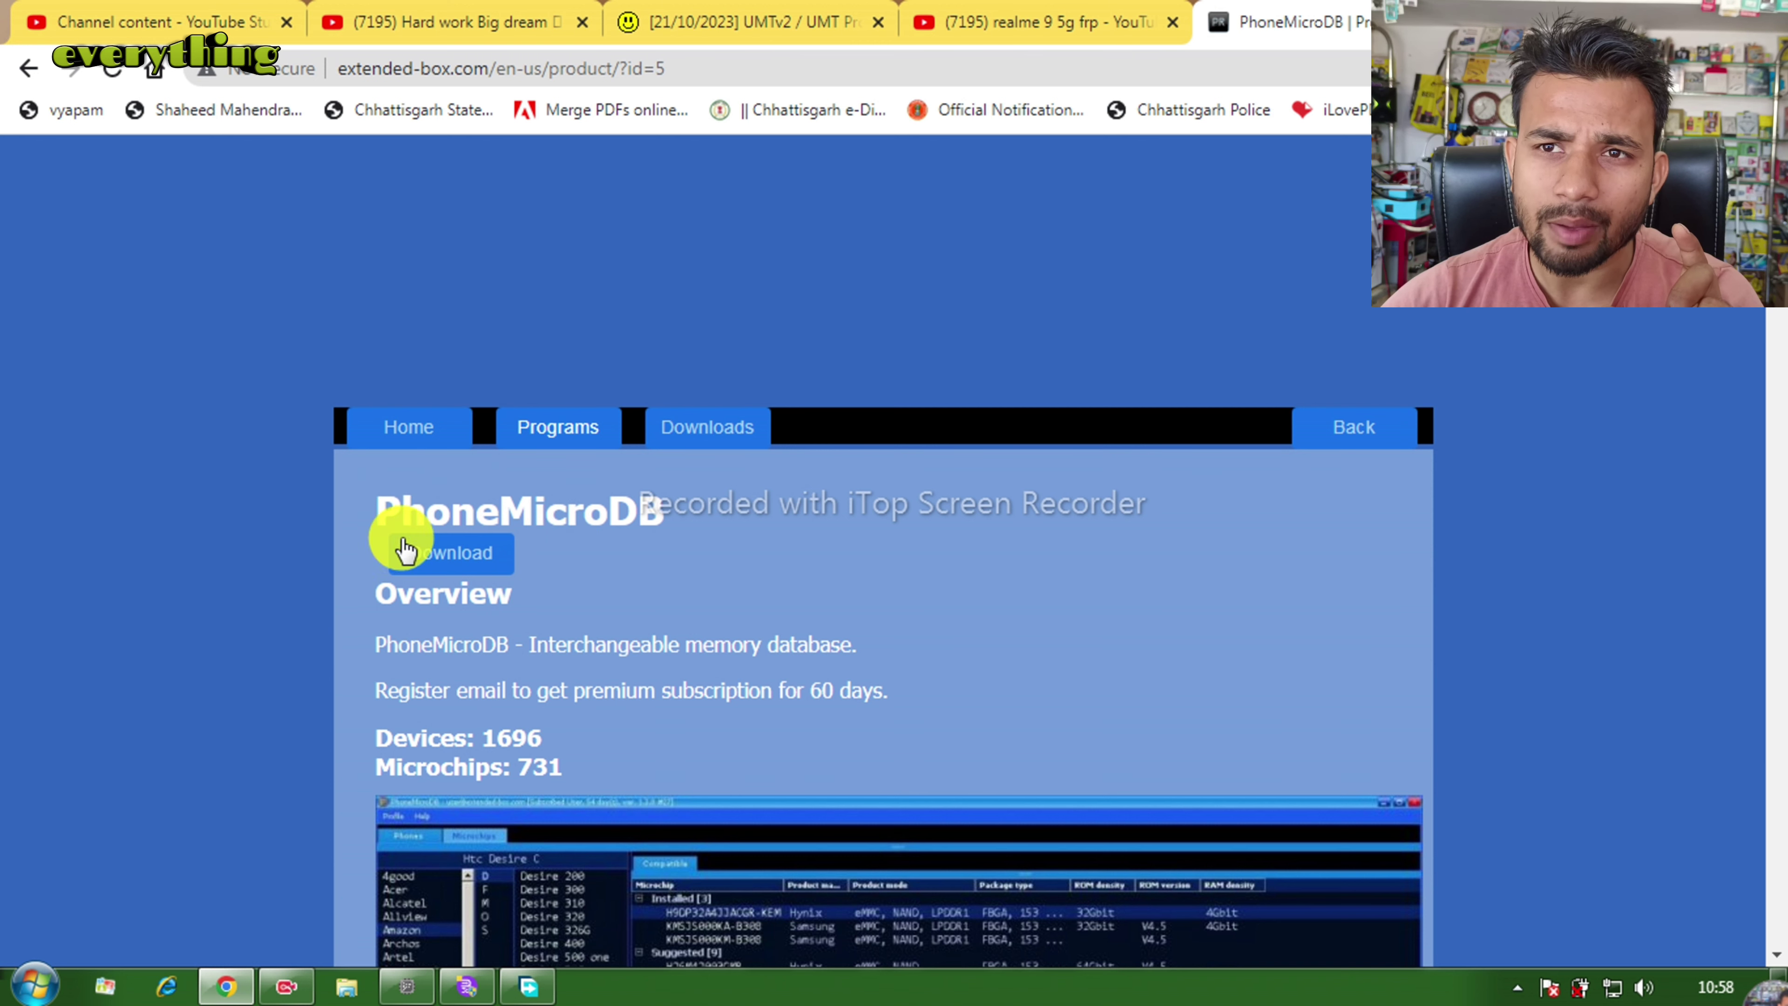
Try to download the setup archive phonemicrodb.zip from the PhoneMicroDB download page, dismissing the Free Download Manager dialog
{"action": "left_click", "coordinate": [440, 553]}
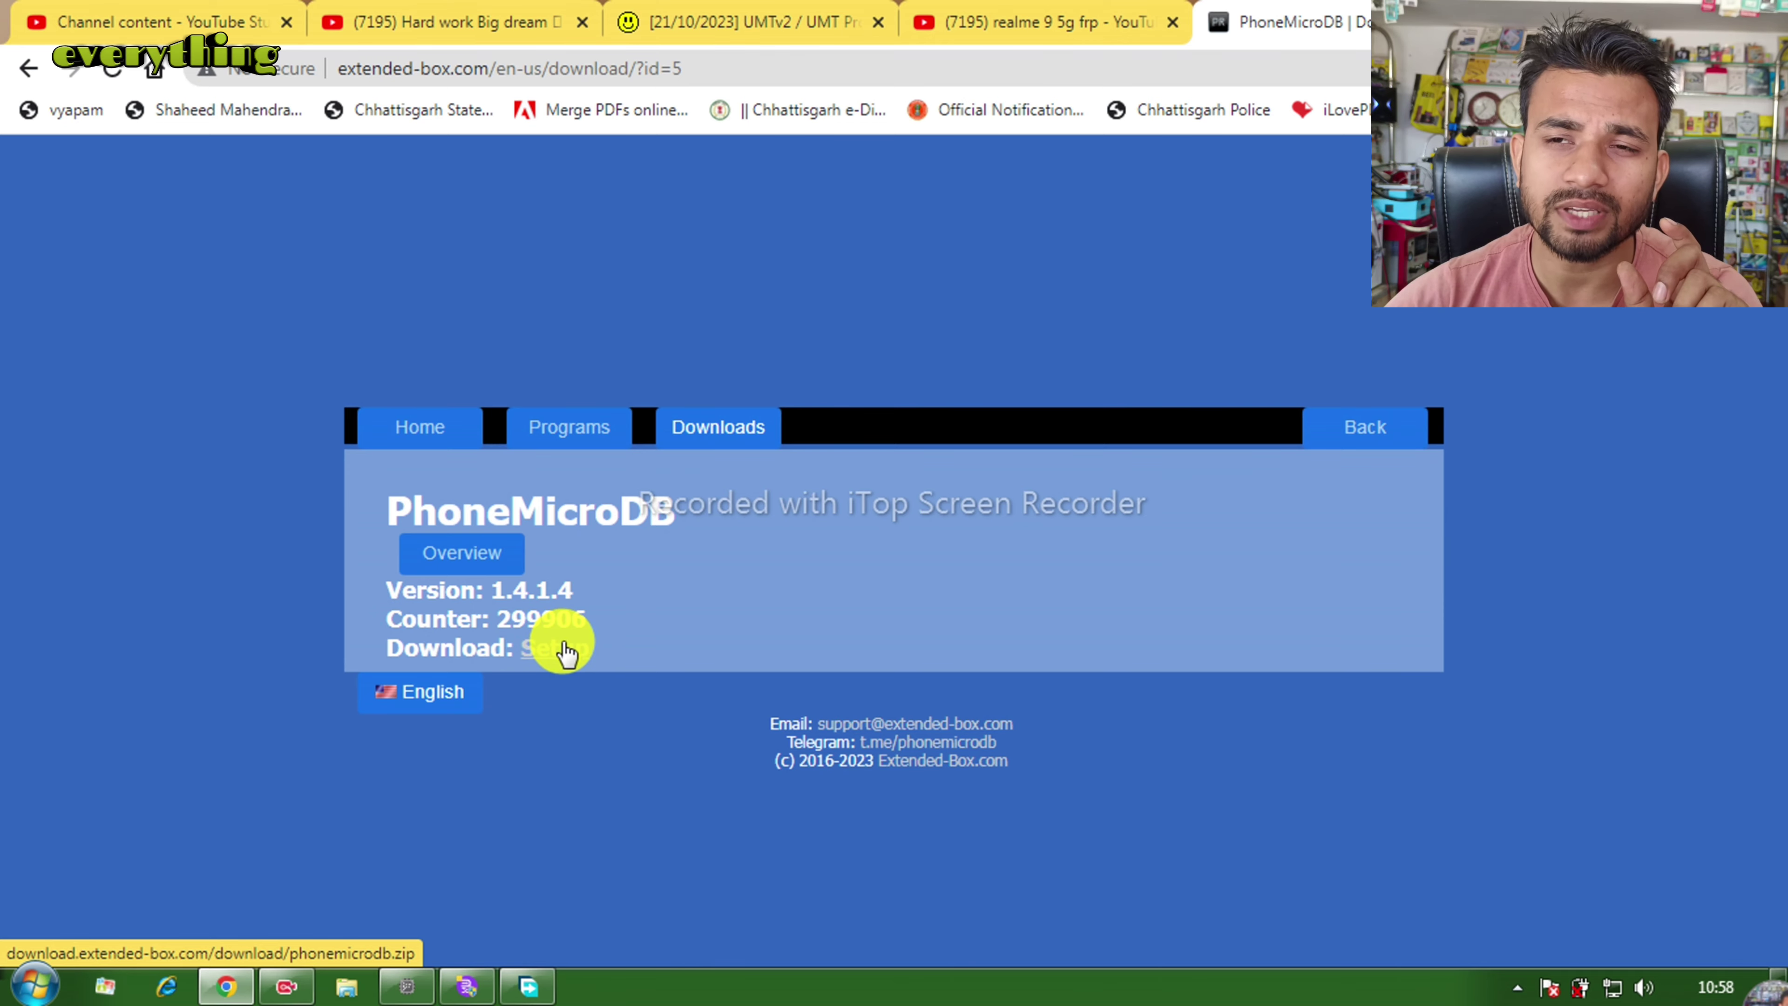
{"action": "left_click", "coordinate": [566, 656]}
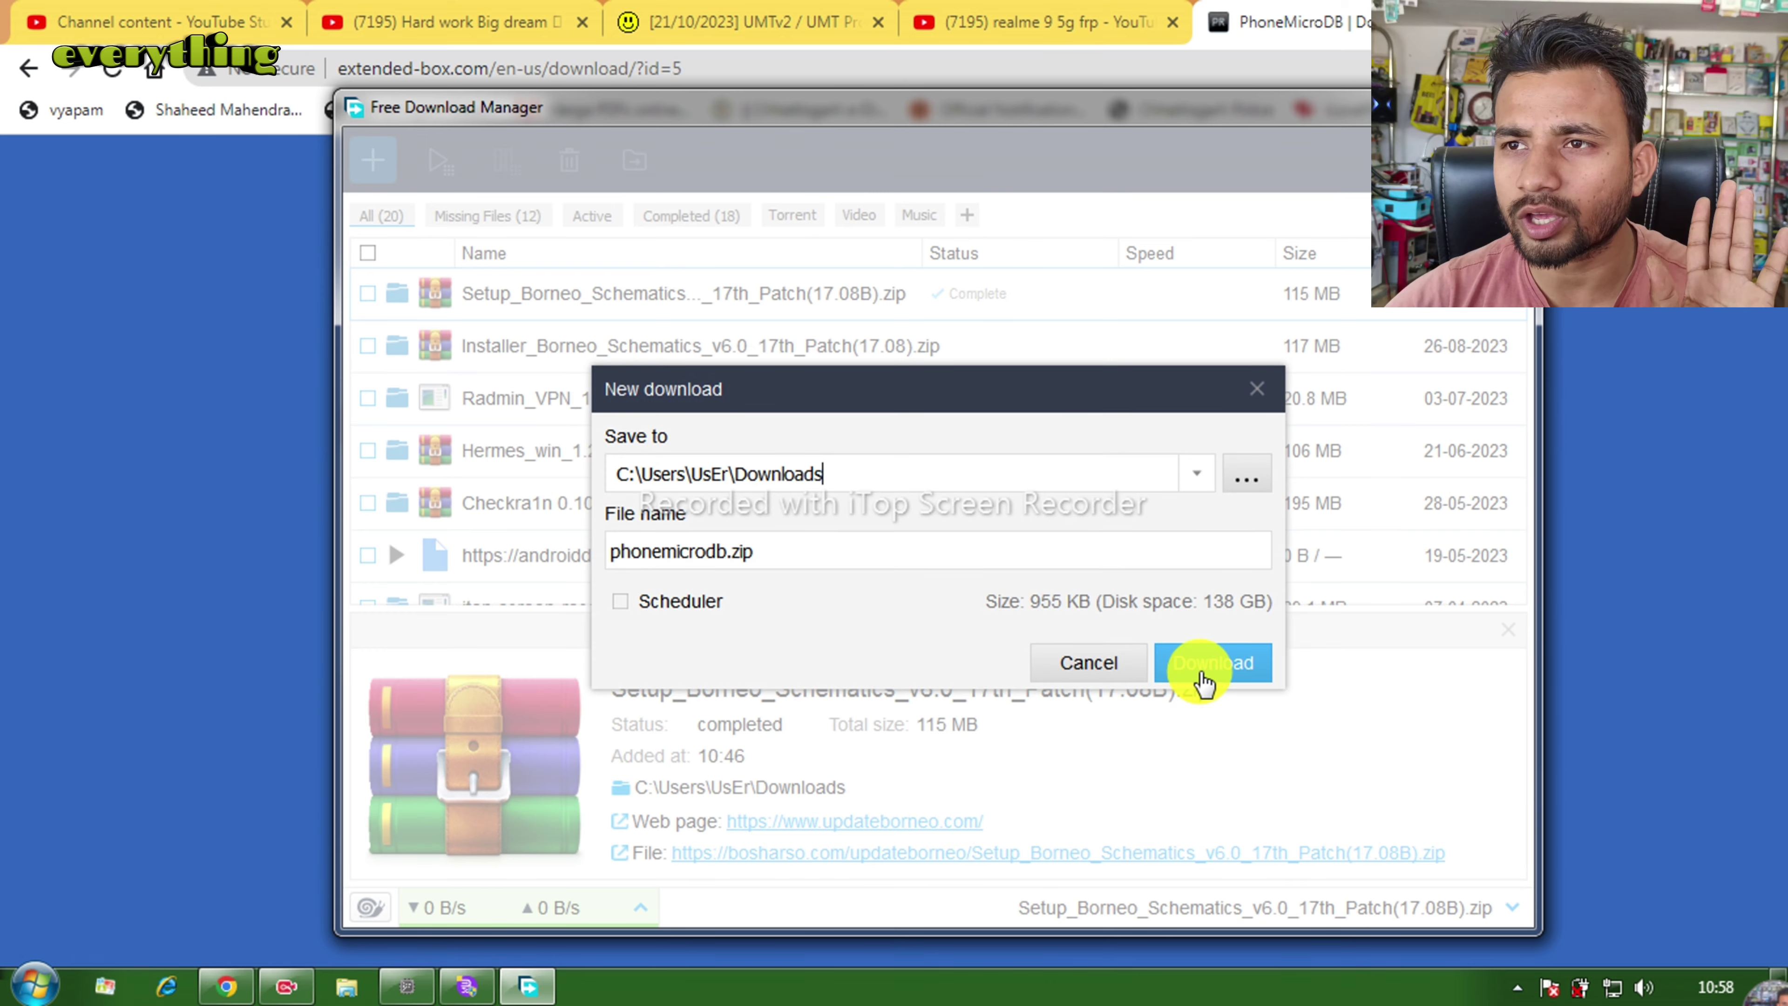
{"action": "left_click", "coordinate": [1260, 389]}
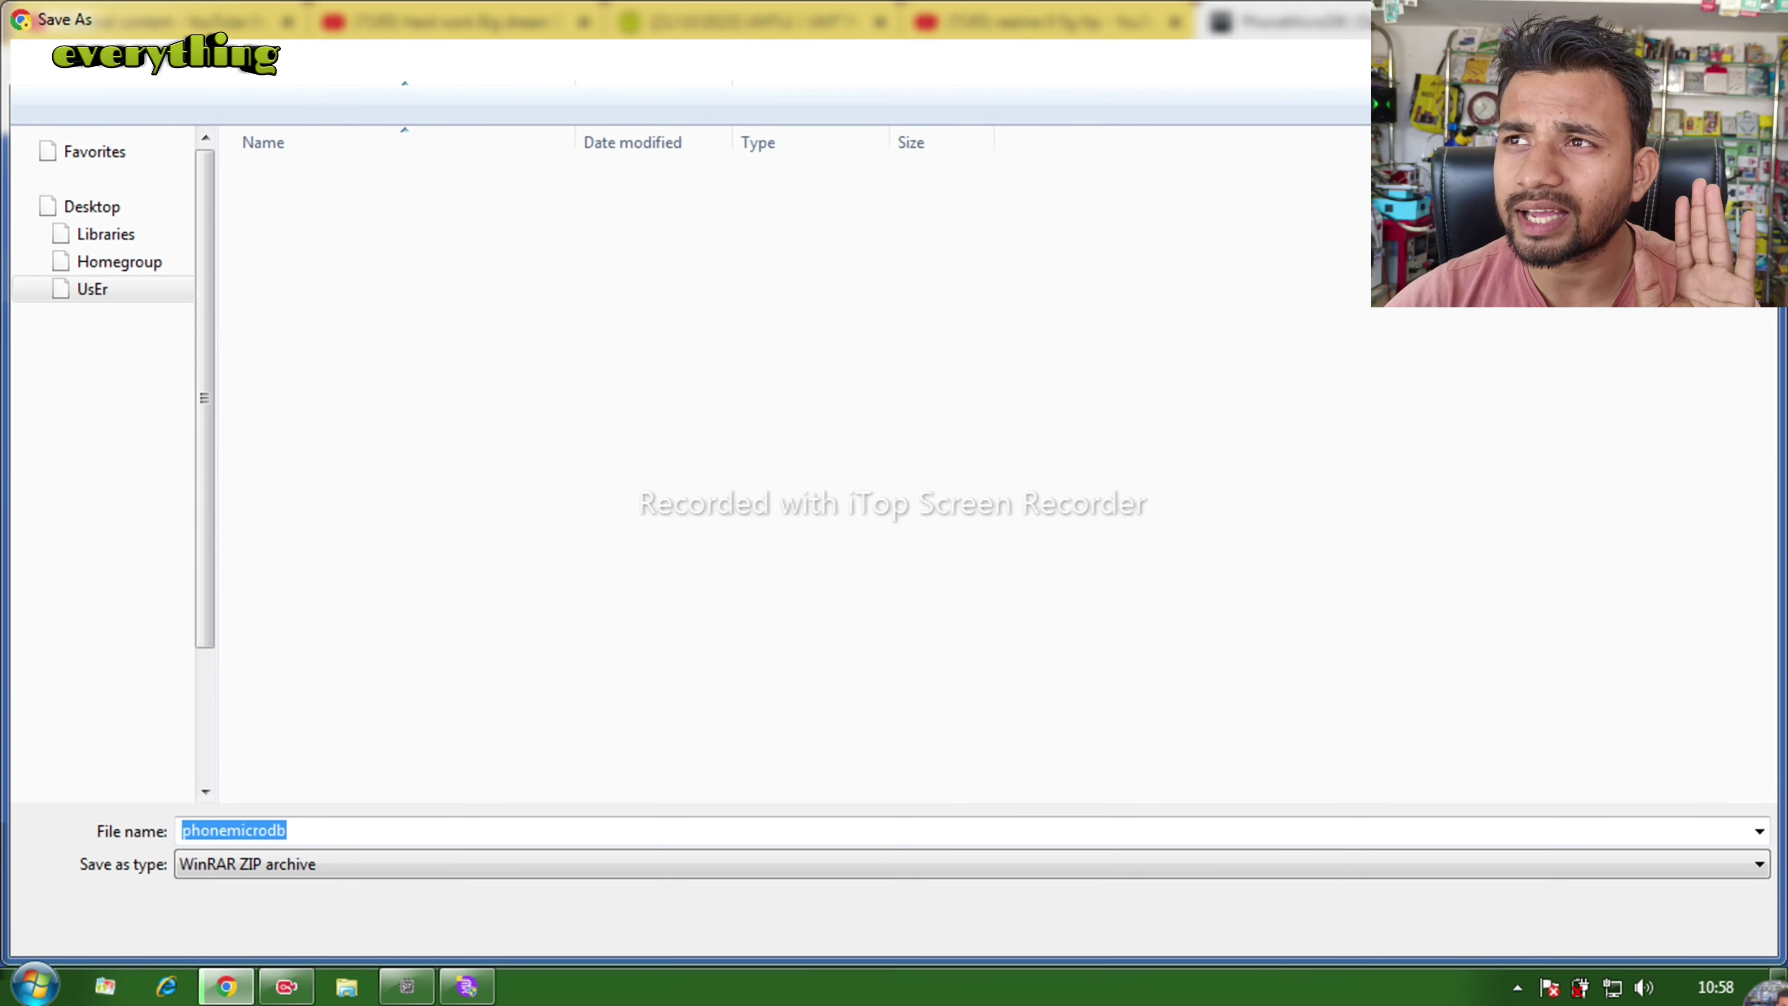
{"action": "key", "text": "Return"}
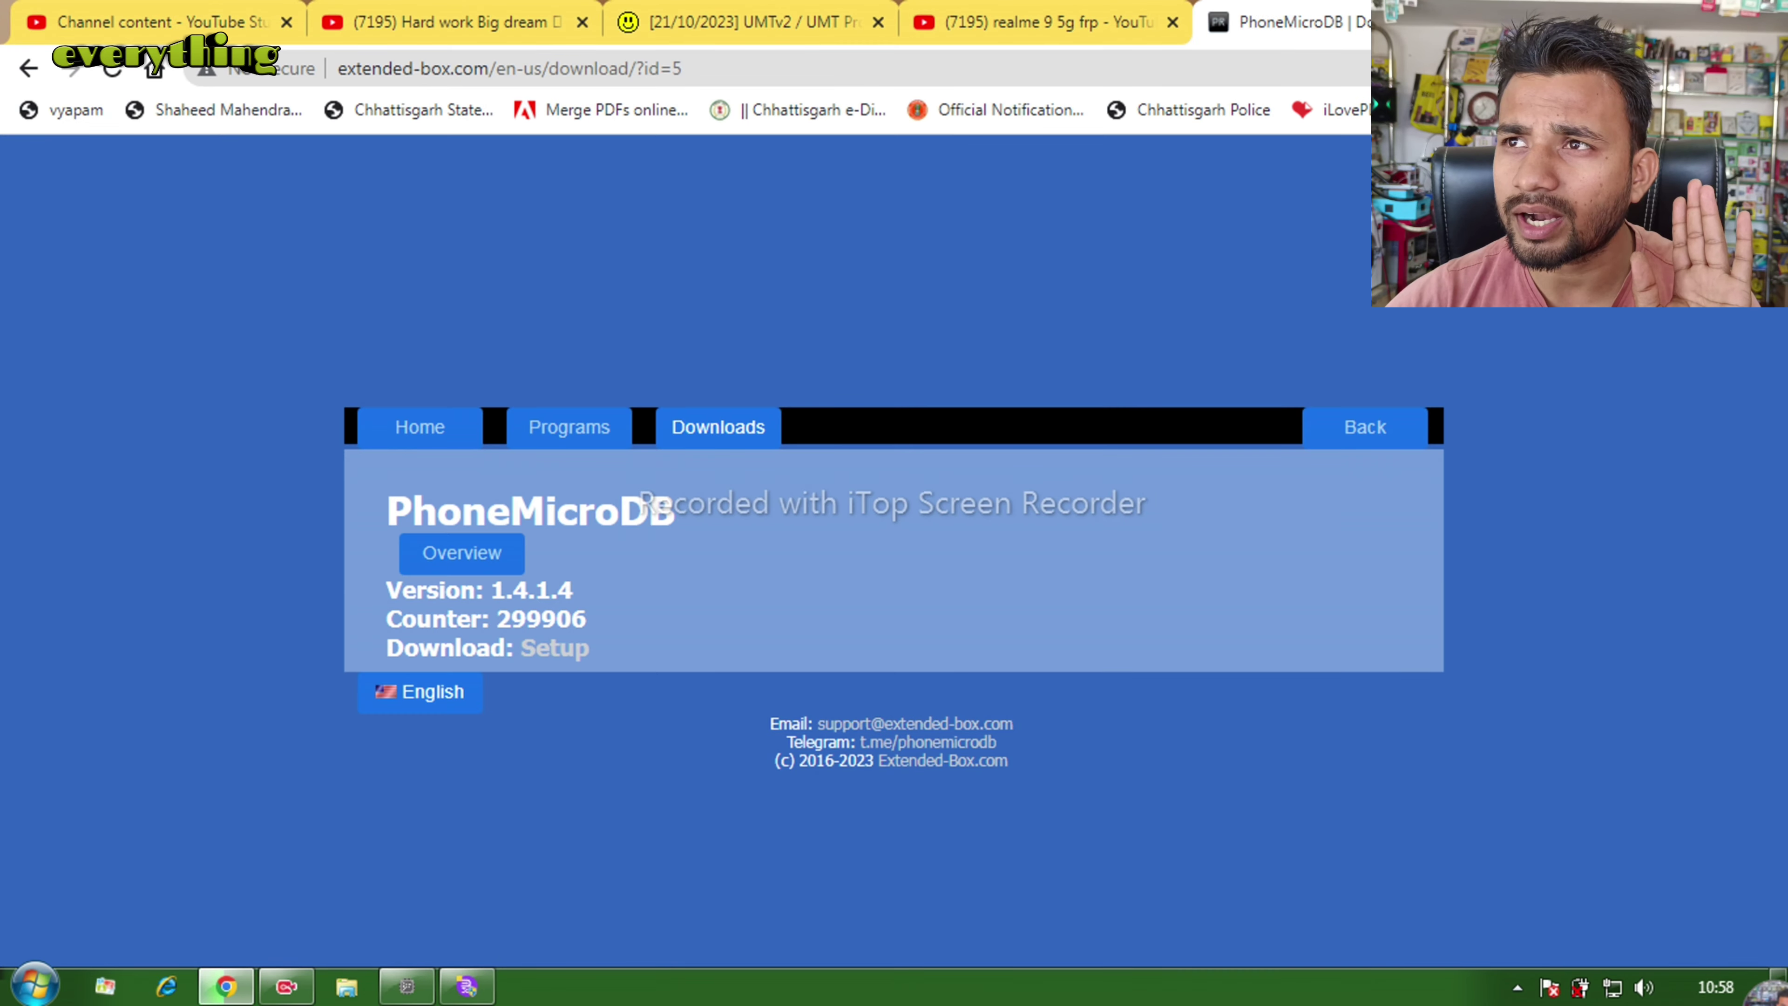
Minimize the browser and open the user's Downloads folder in the file explorer
{"action": "left_click", "coordinate": [226, 986]}
{"action": "left_click", "coordinate": [32, 986]}
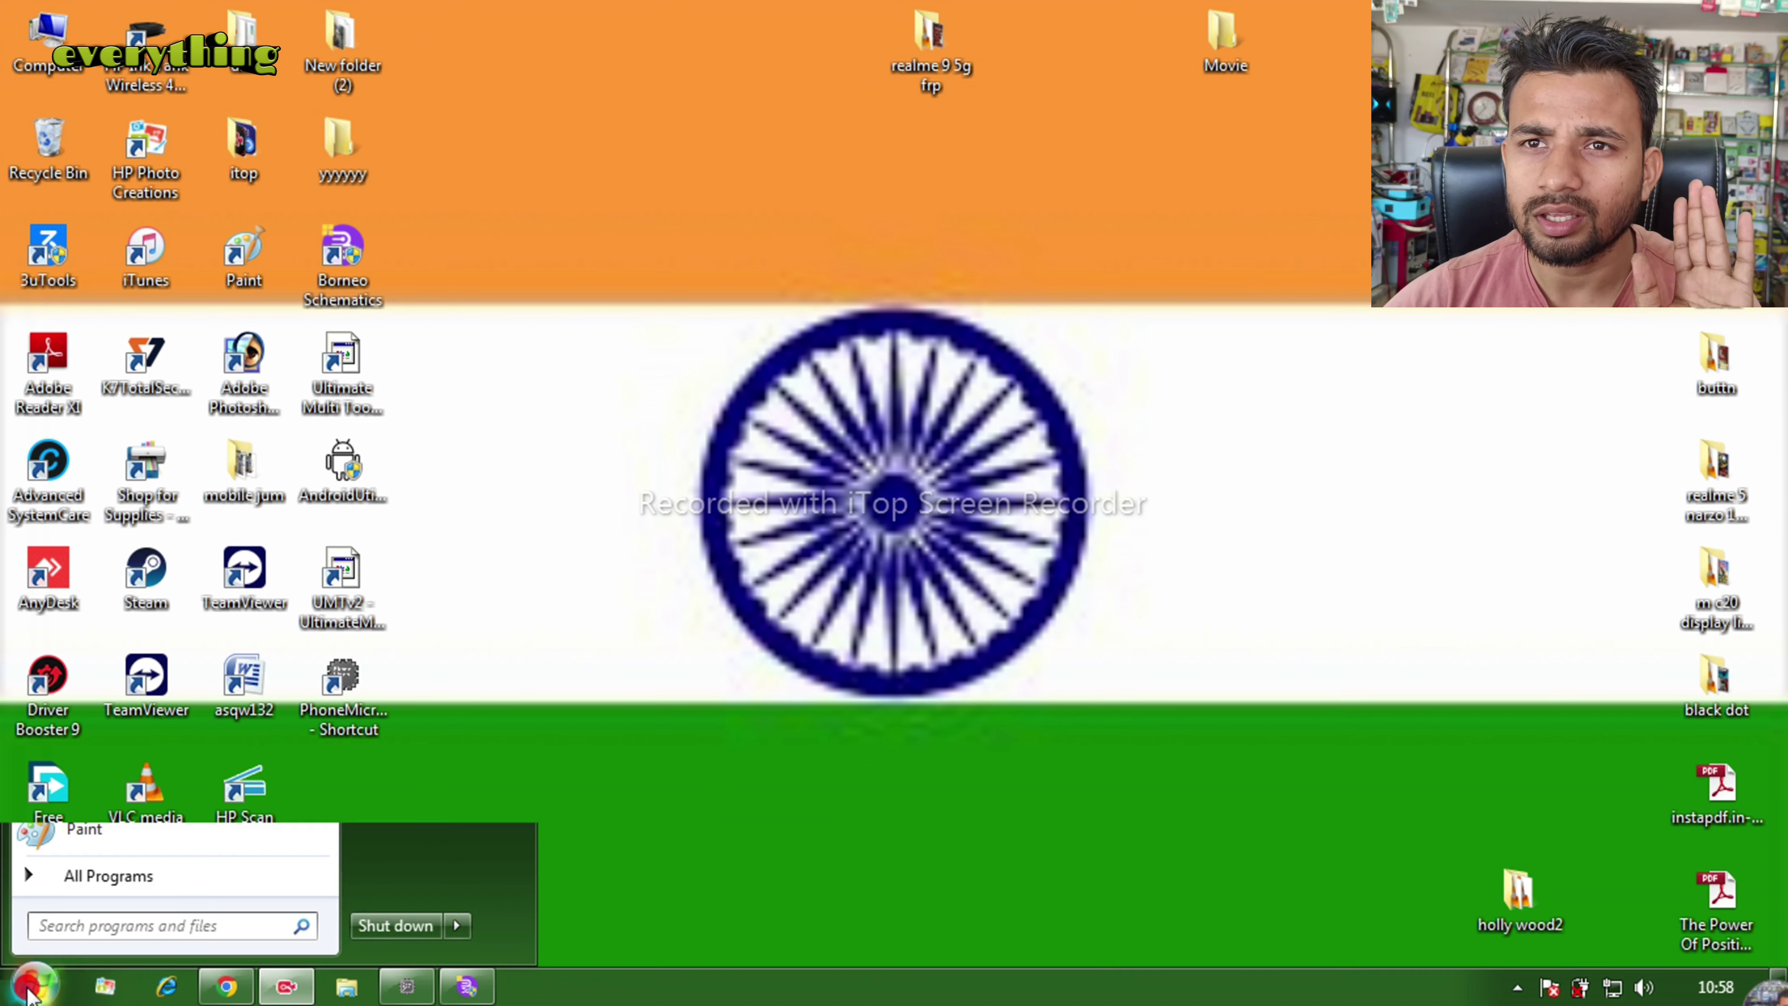
{"action": "left_click", "coordinate": [373, 552]}
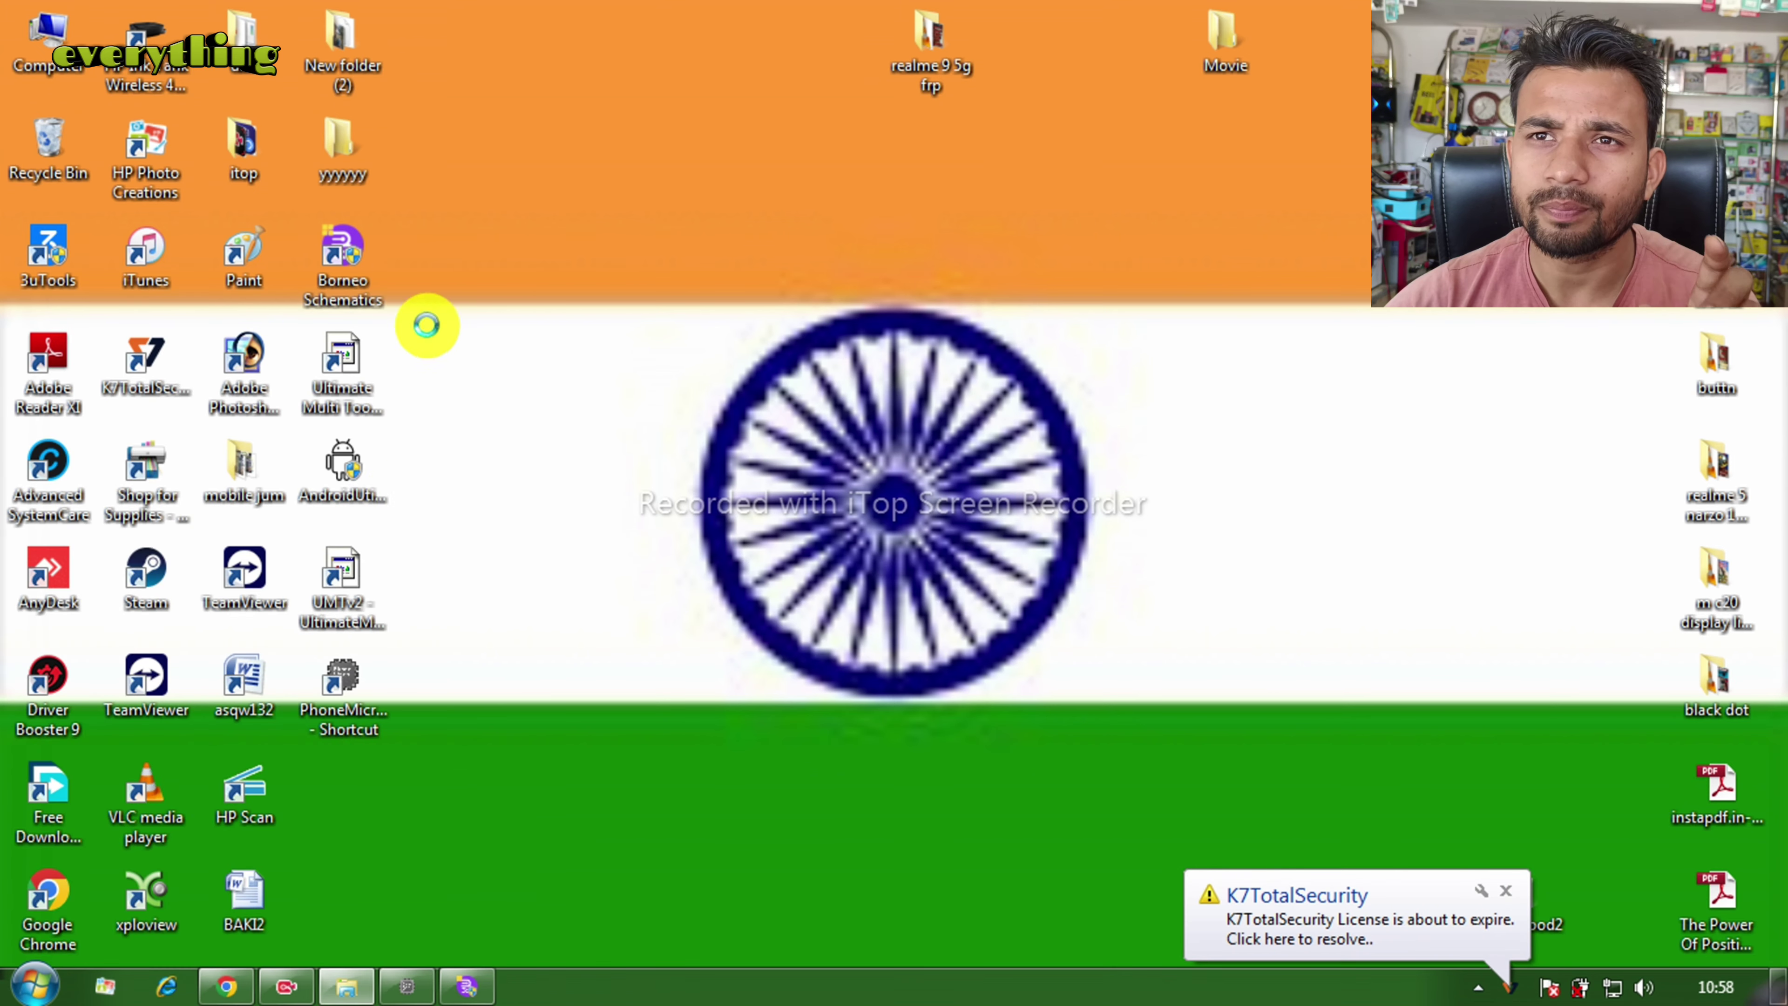
{"action": "left_click", "coordinate": [431, 348]}
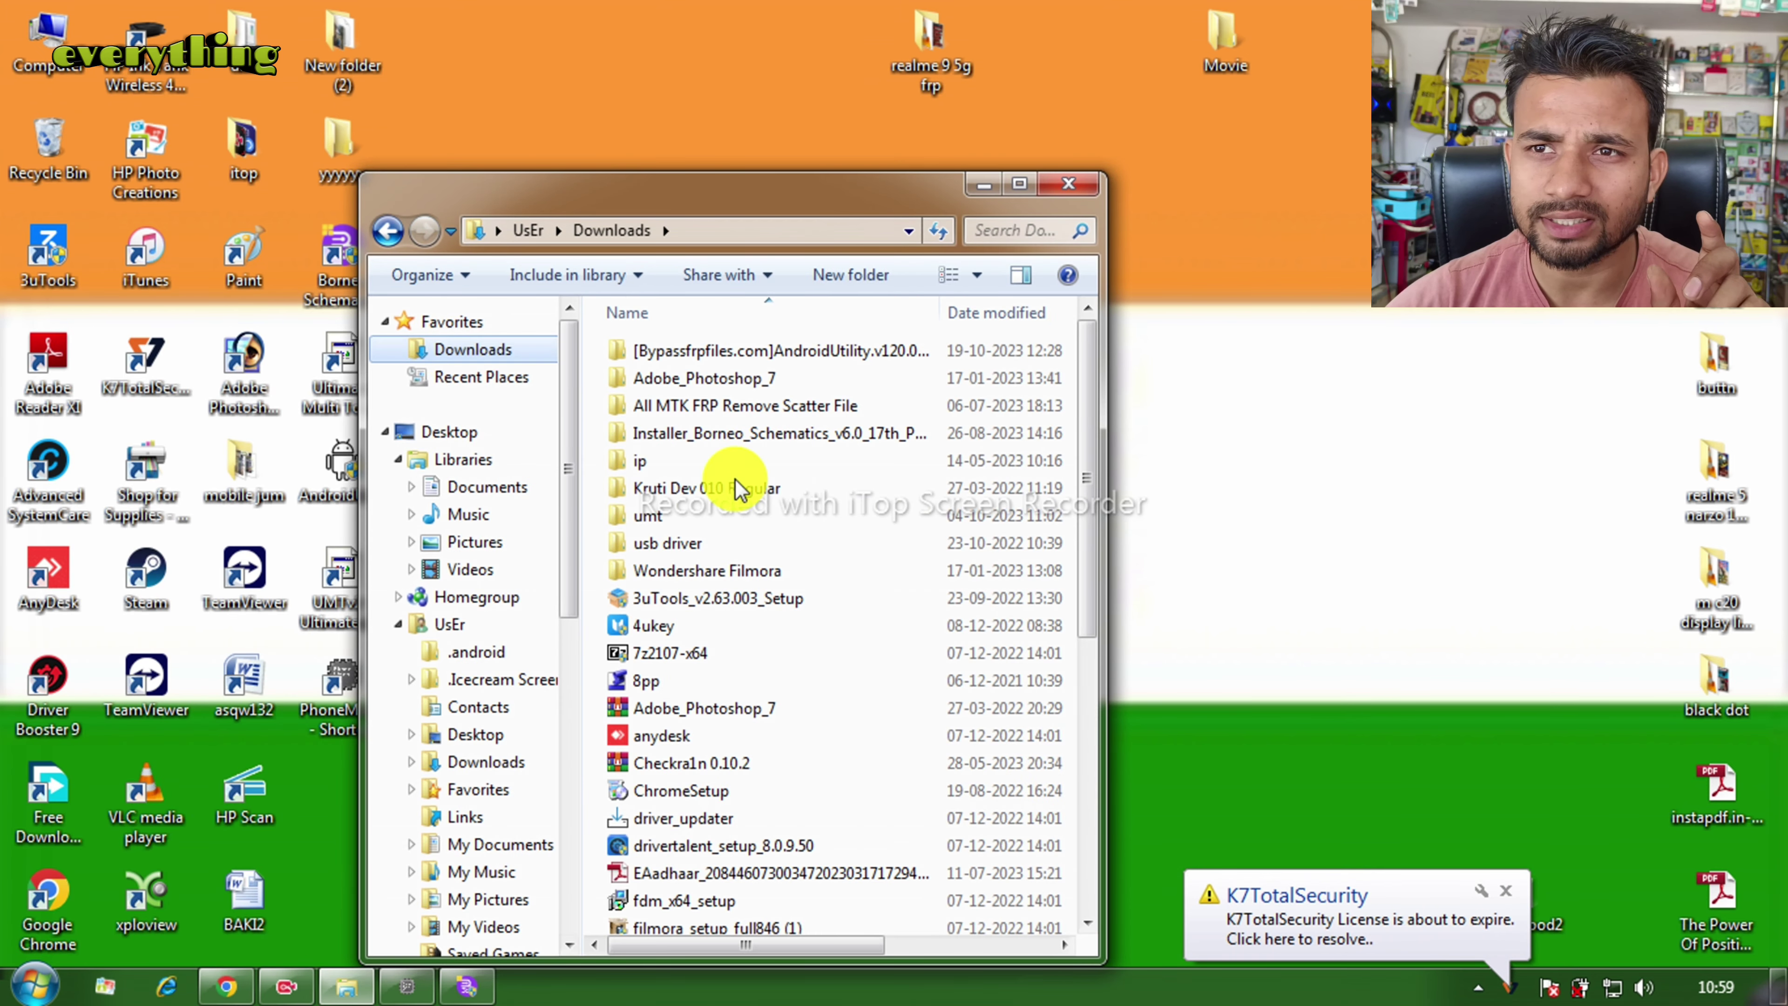
Cut the Setup_Borneo_Schematics_v6.0_17th_Patch(17.08B) archive from the Downloads folder
{"action": "left_click_drag", "start_coordinate": [1087, 618], "coordinate": [1089, 881]}
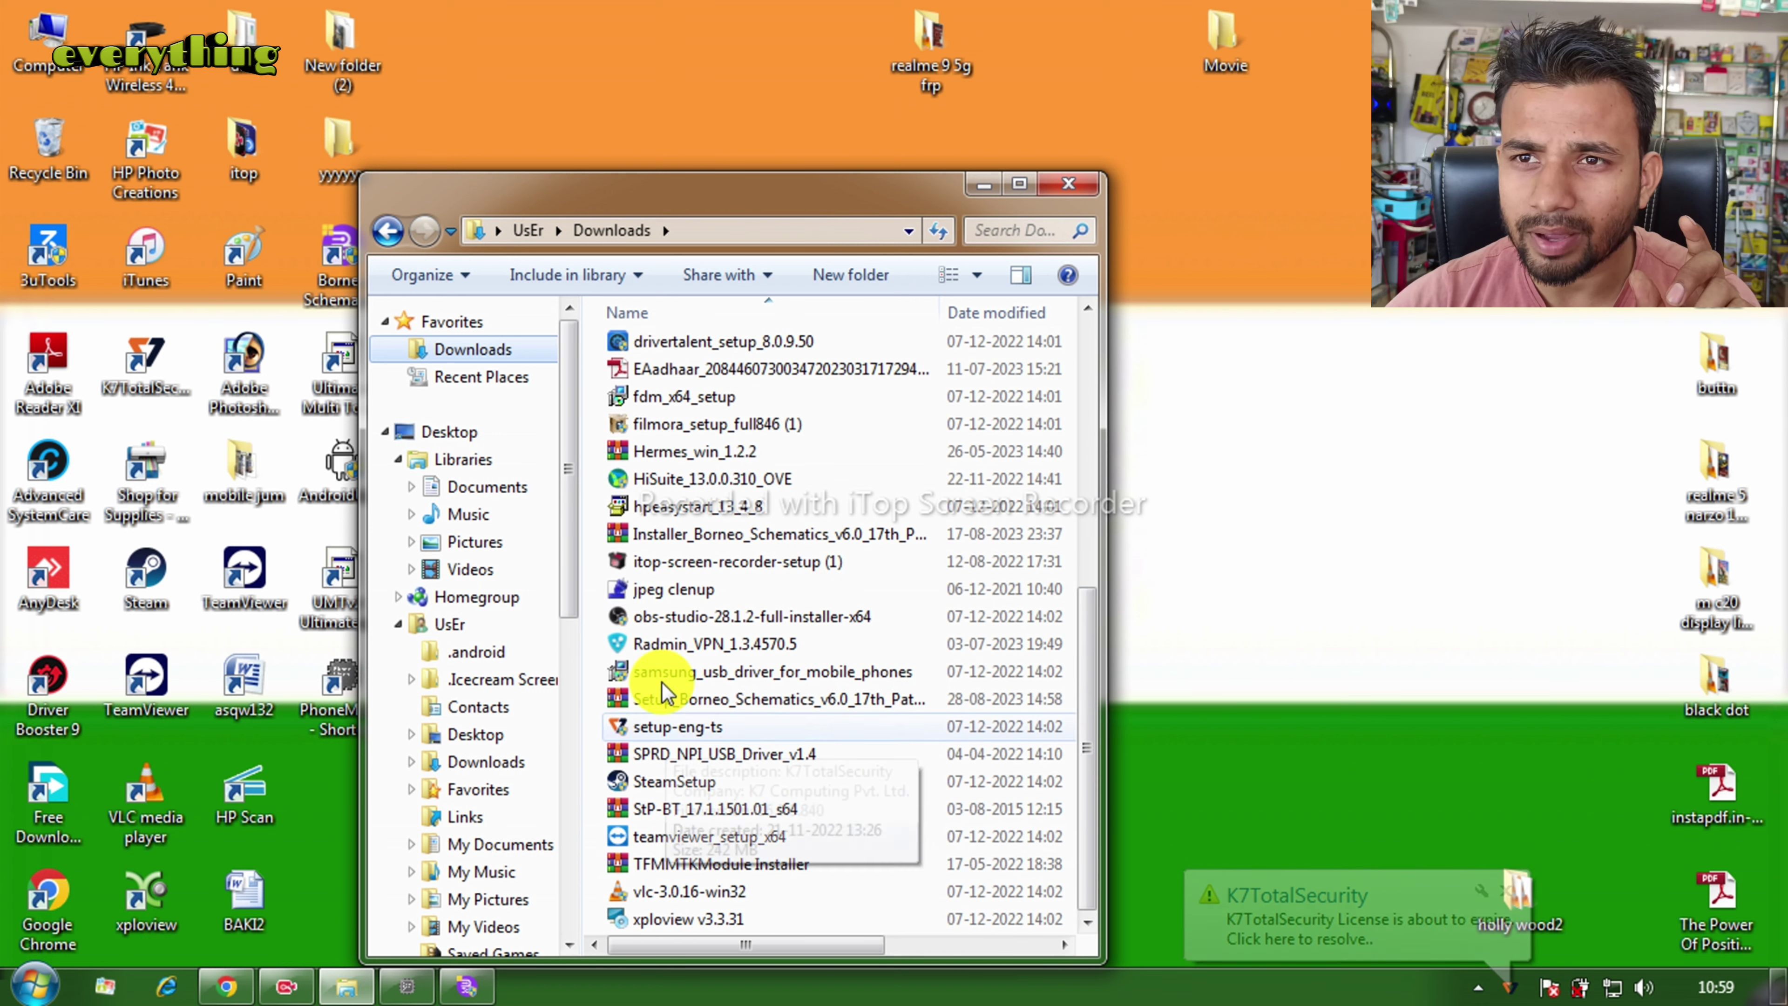
{"action": "left_click", "coordinate": [665, 699]}
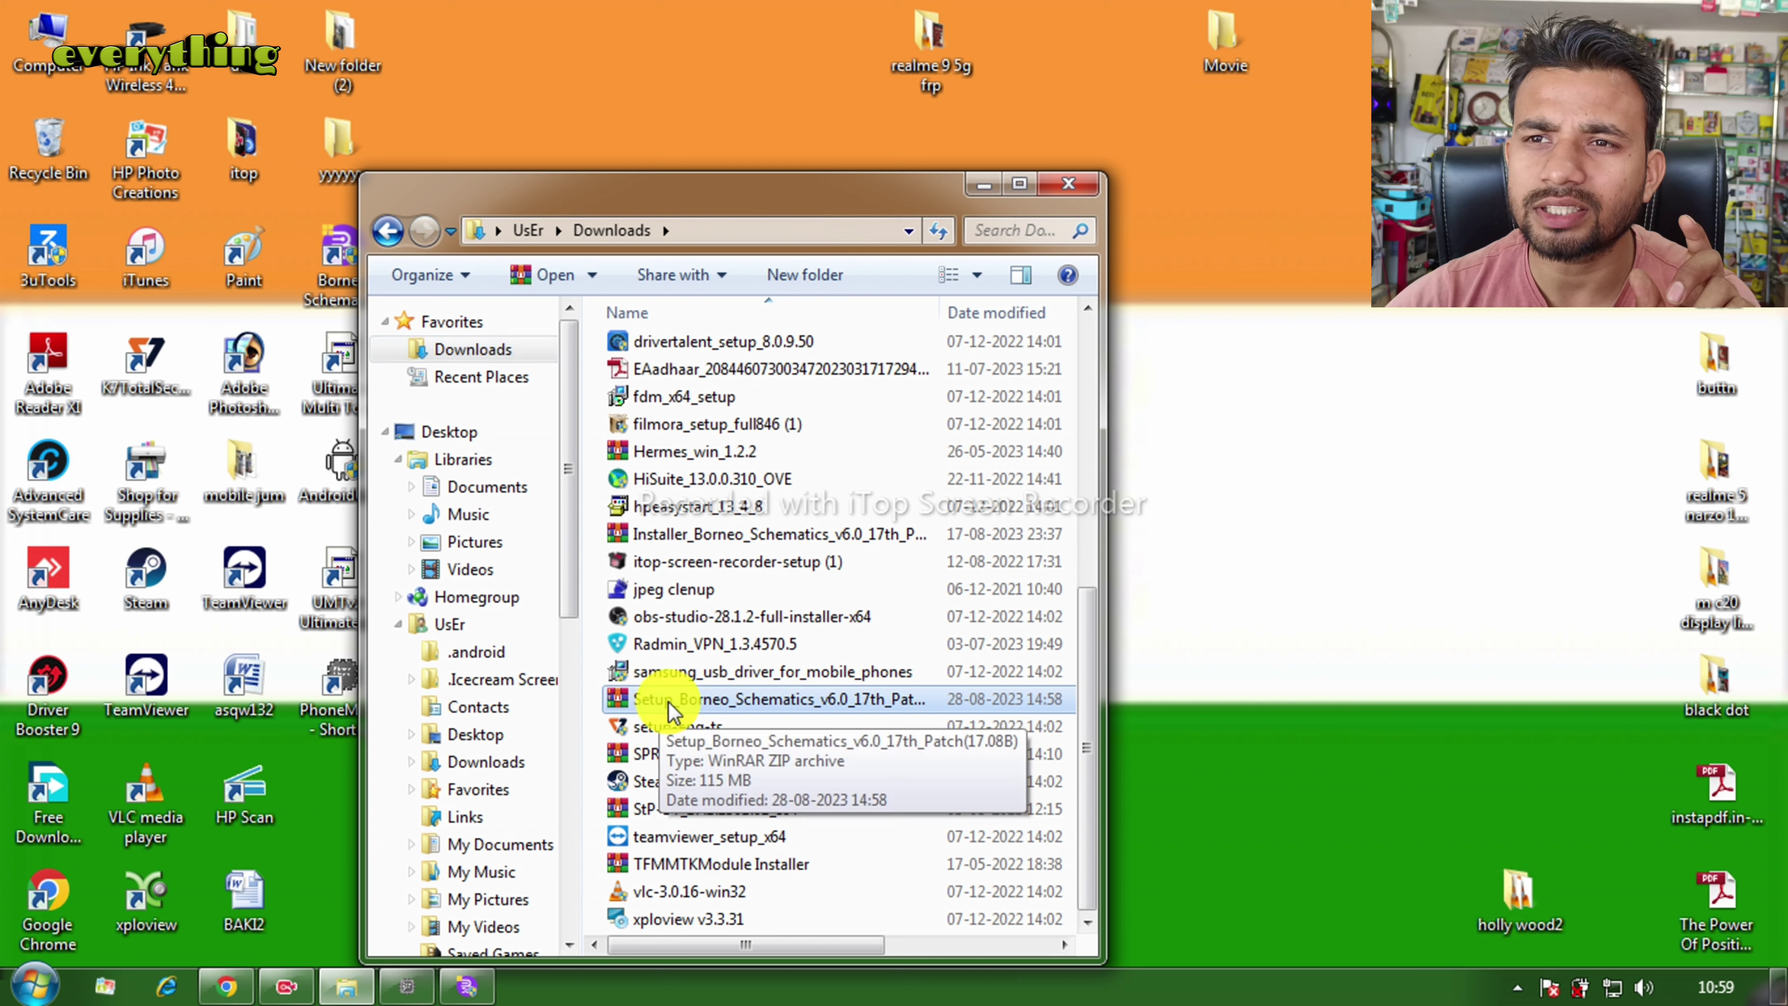
{"action": "right_click", "coordinate": [722, 696]}
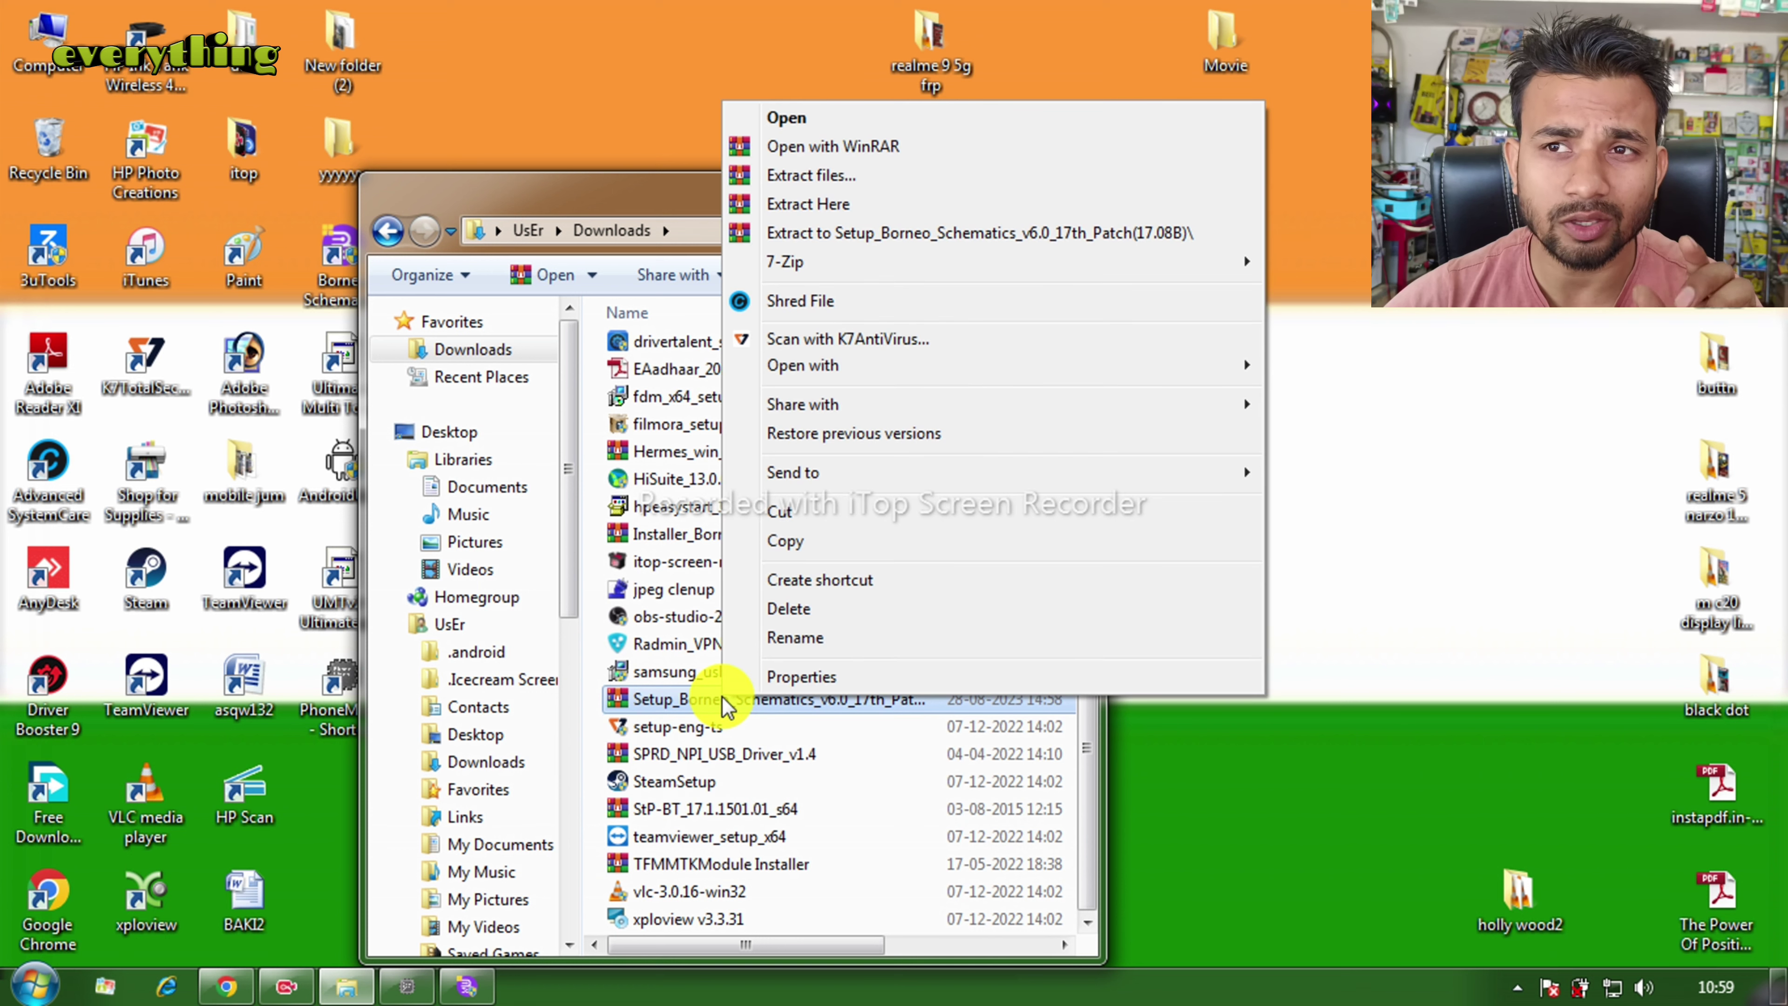
{"action": "left_click", "coordinate": [799, 519]}
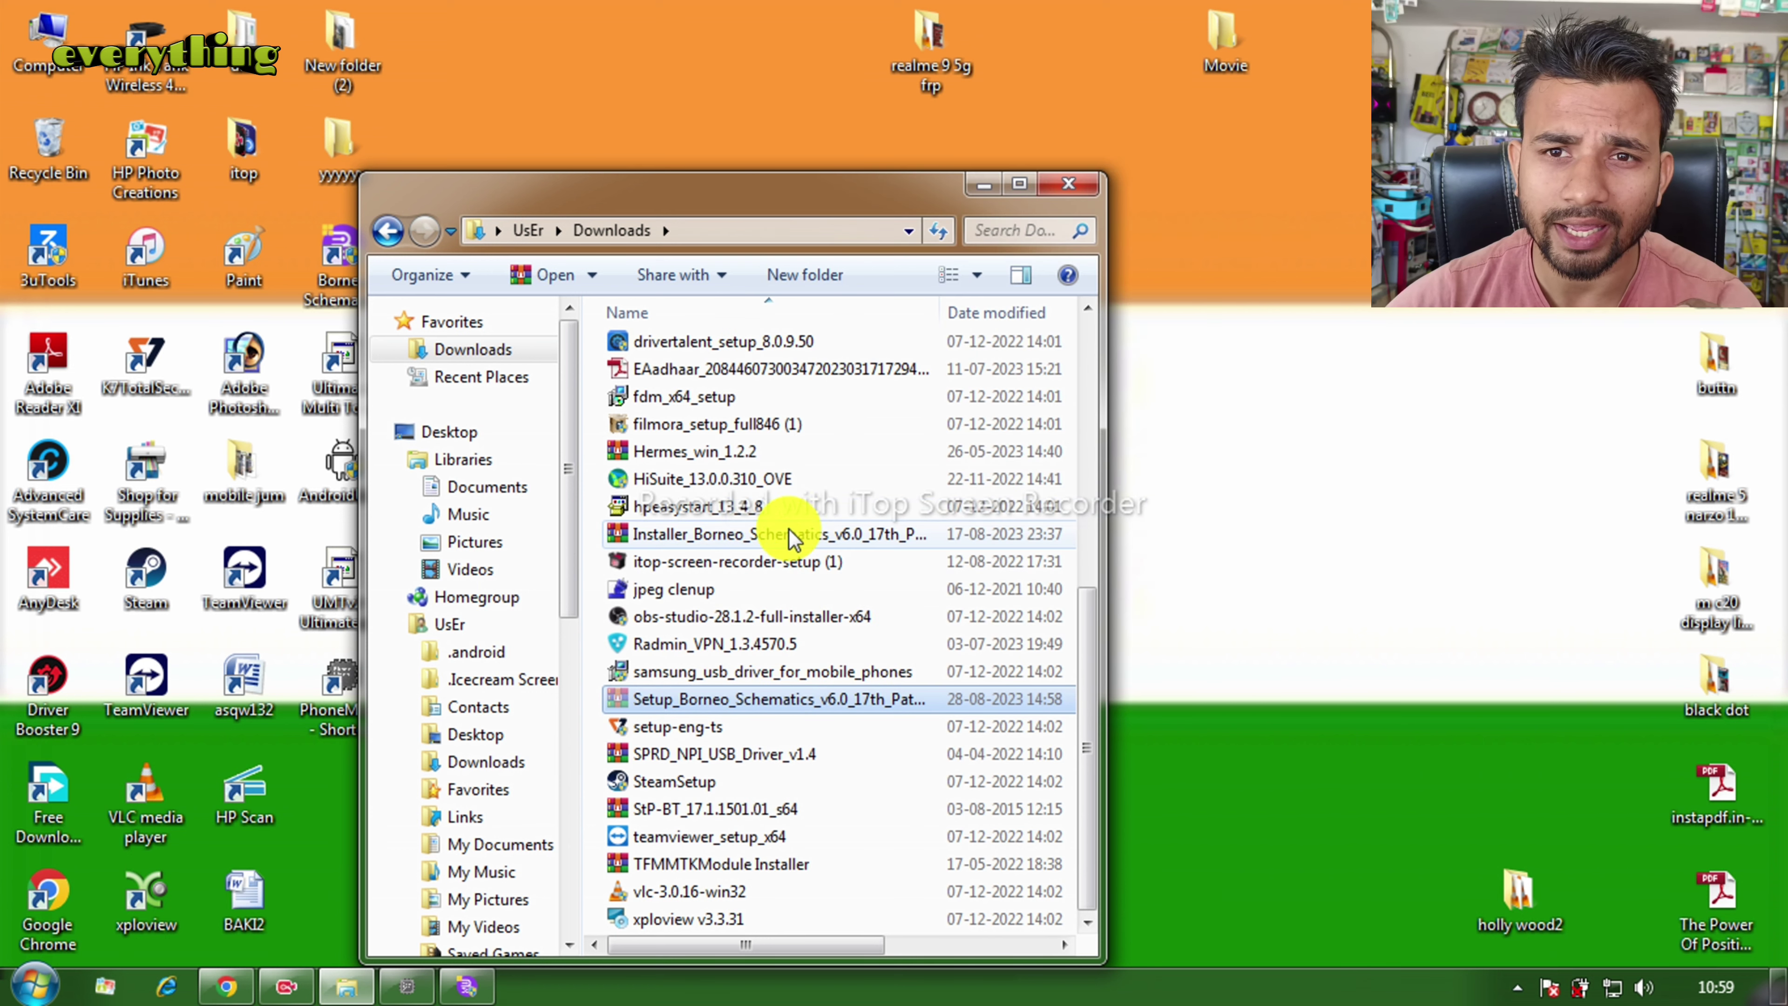
Open Local Disk (C:) in a second explorer window and locate the phonemicrodb folder
{"action": "left_click", "coordinate": [32, 986]}
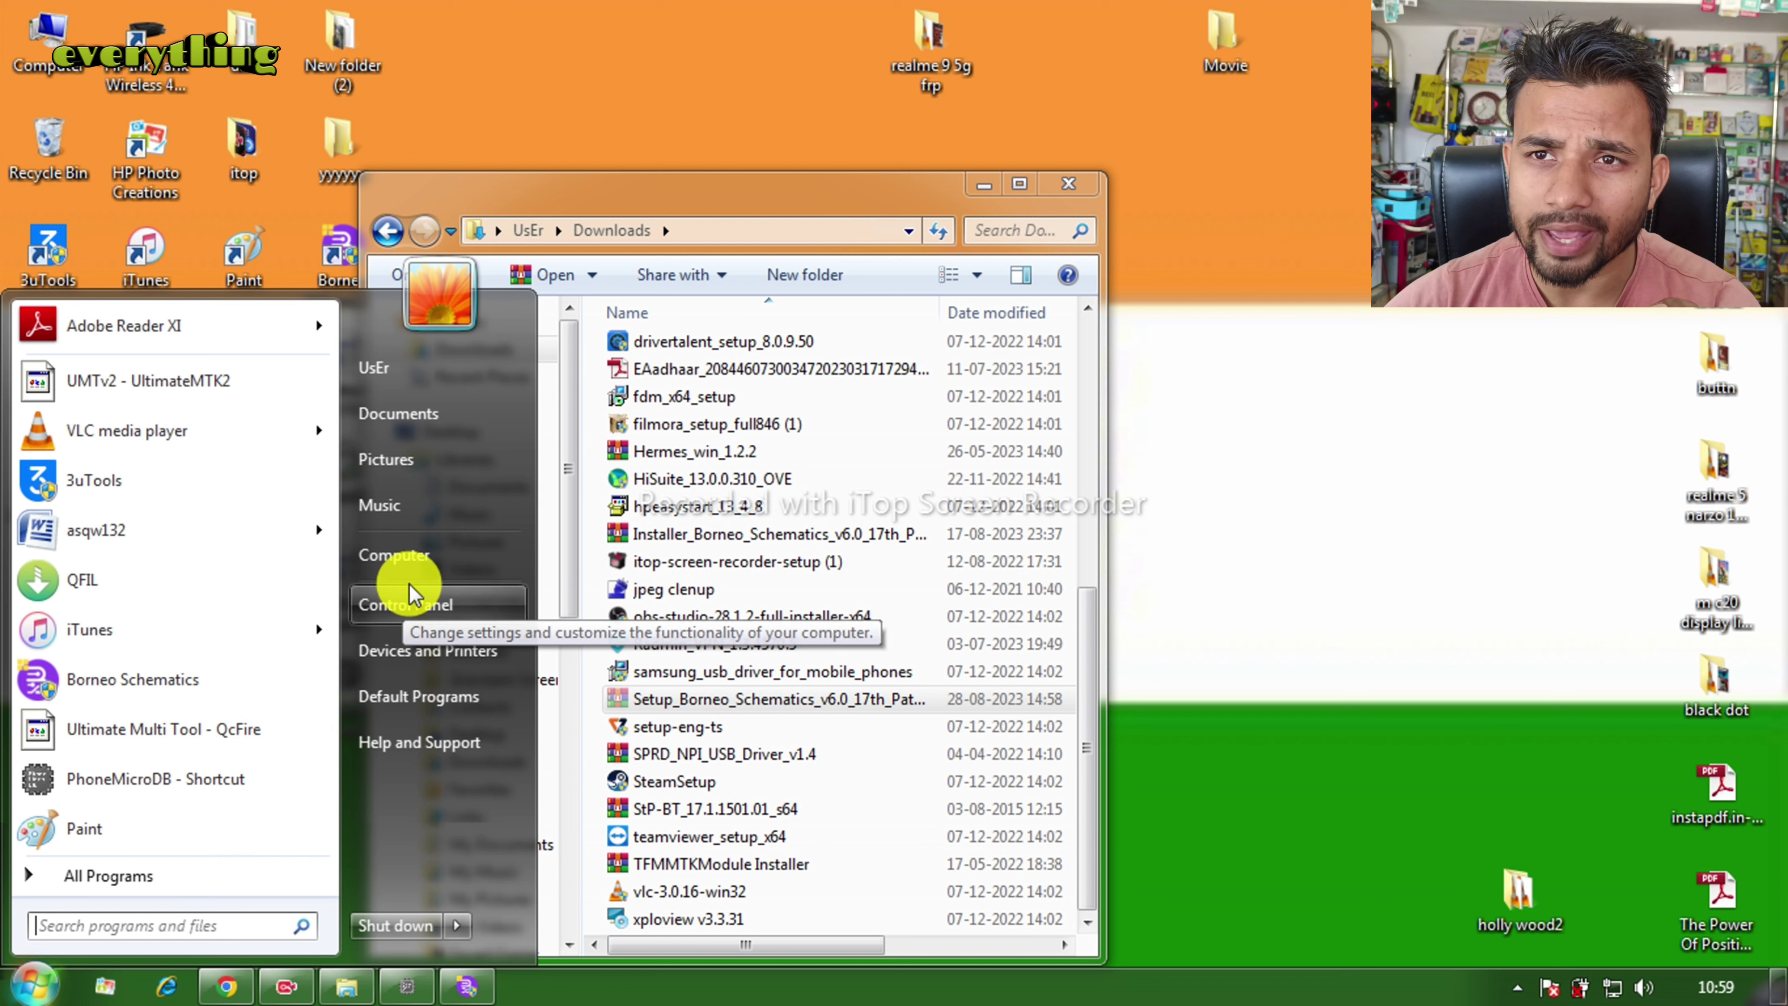
{"action": "left_click", "coordinate": [415, 554]}
{"action": "double_click", "coordinate": [723, 363]}
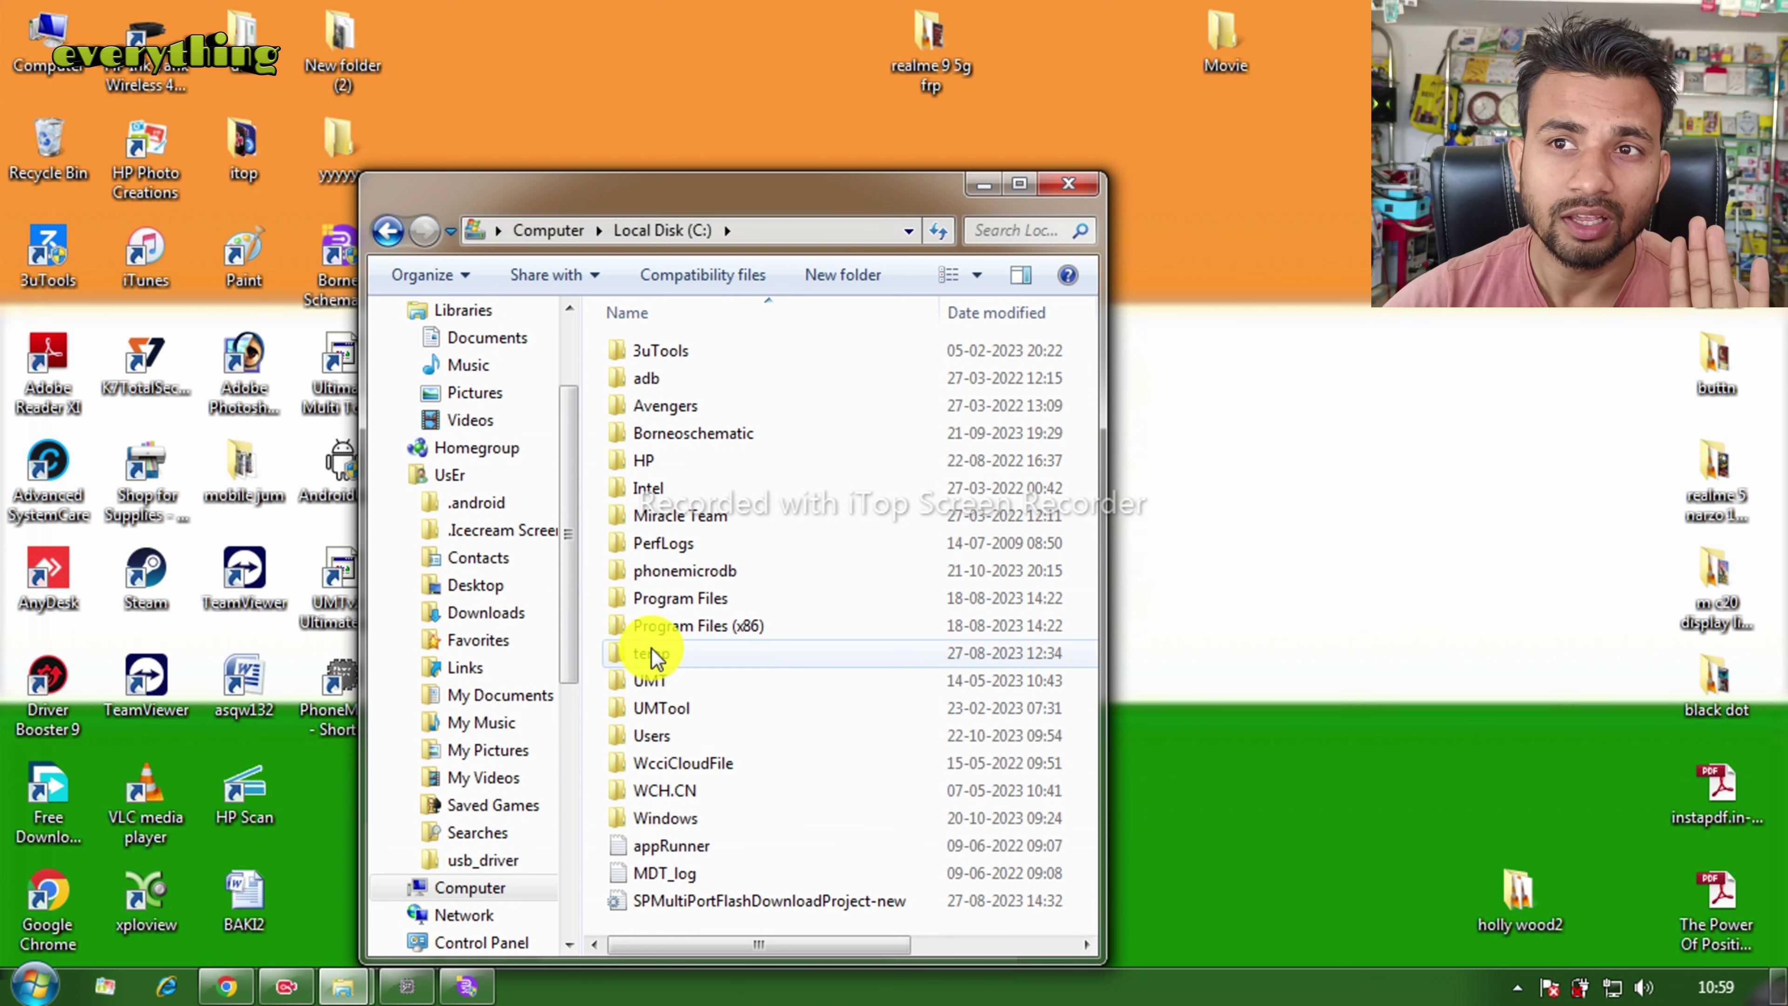
{"action": "left_click", "coordinate": [707, 572]}
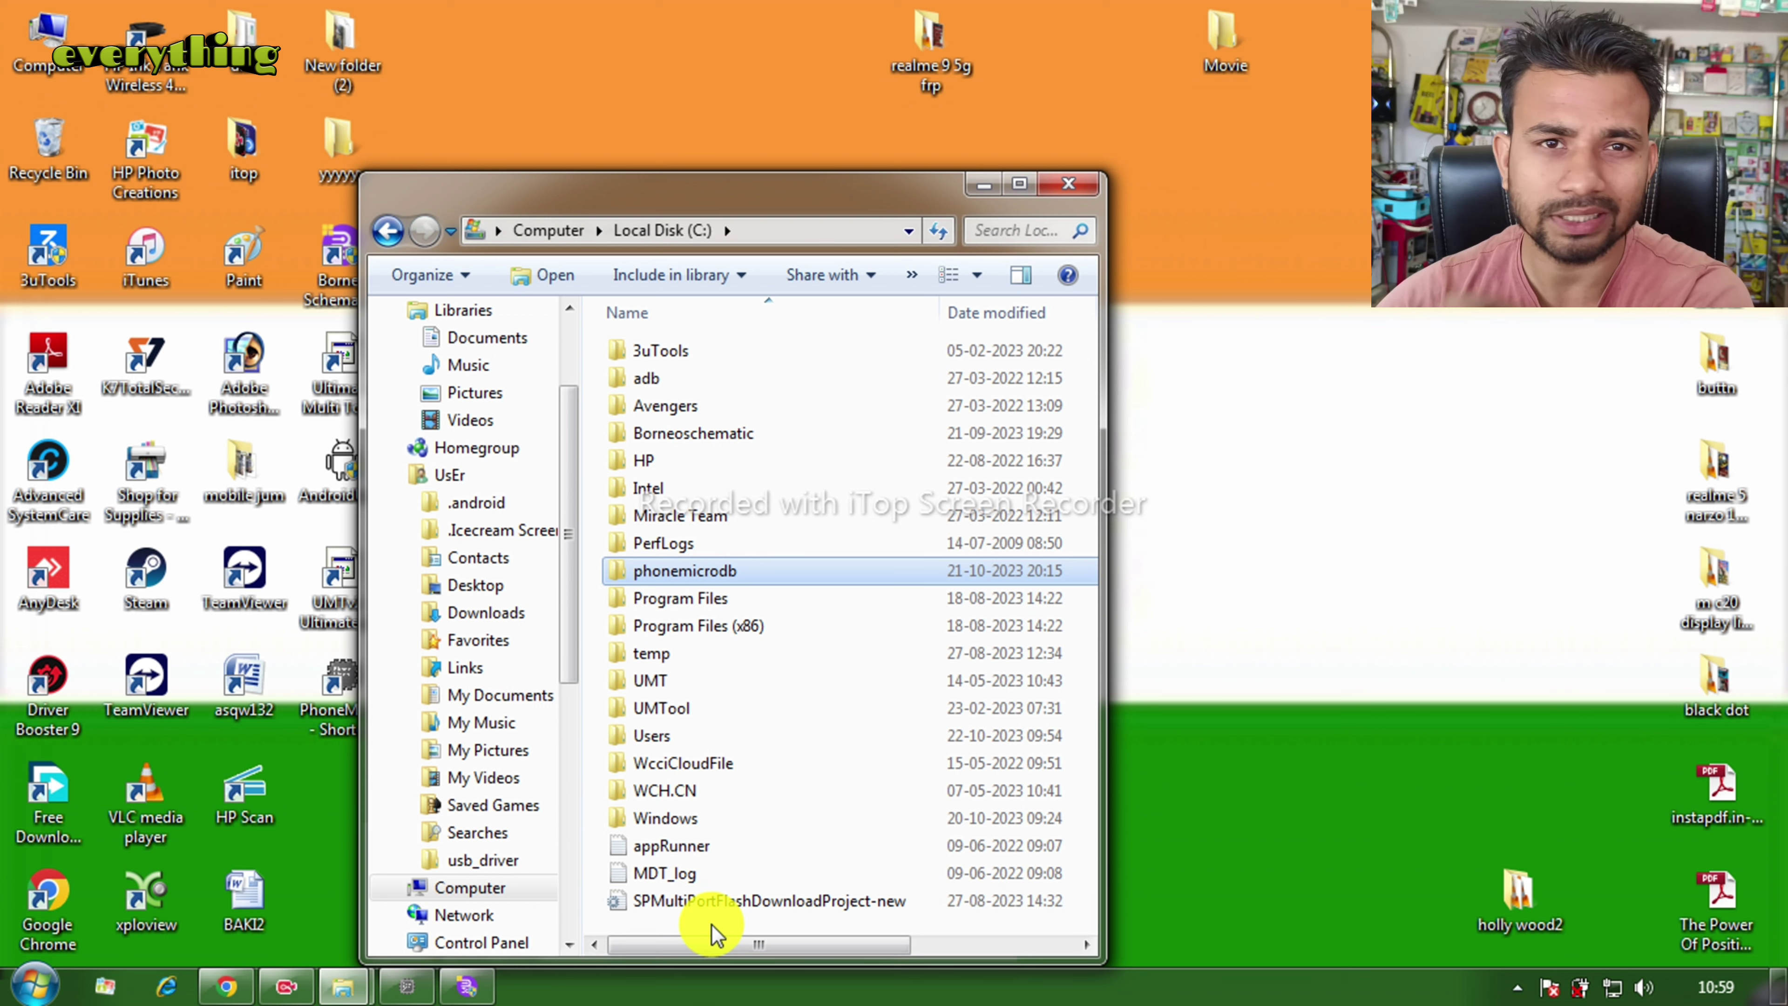
{"action": "left_click", "coordinate": [680, 919]}
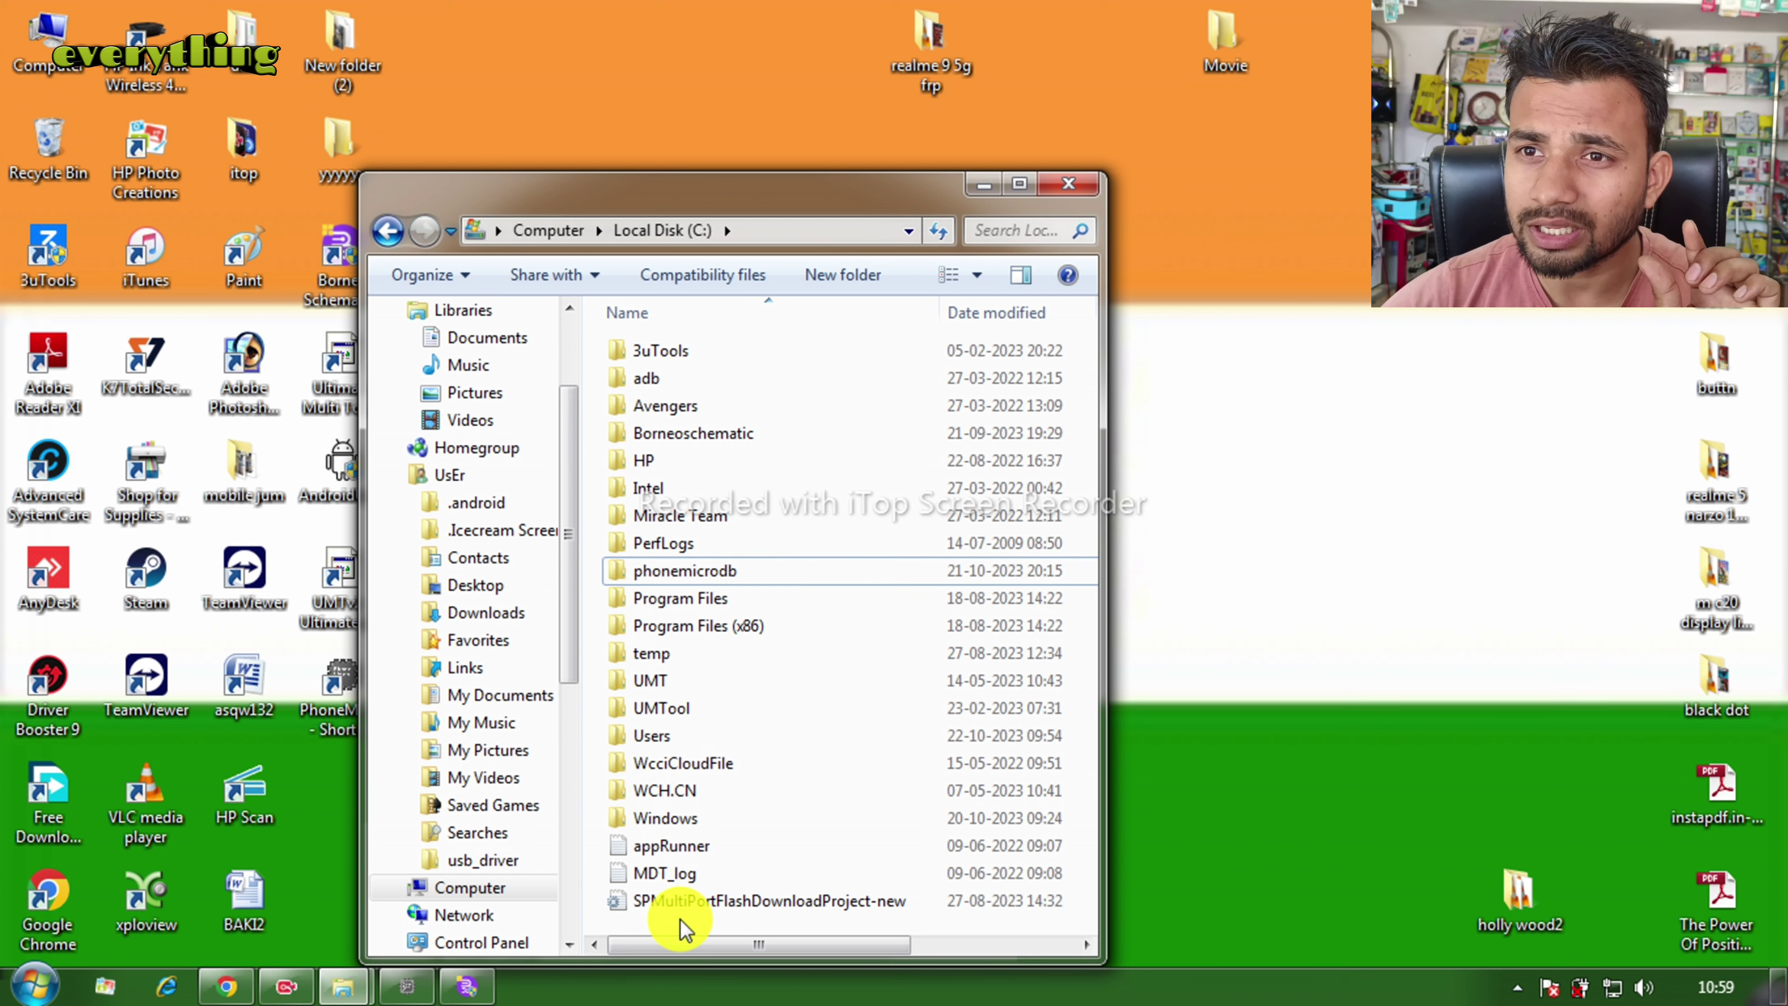
Arrange the Downloads and Local Disk (C:) windows side by side so both file lists are accessible
{"action": "left_click", "coordinate": [893, 205]}
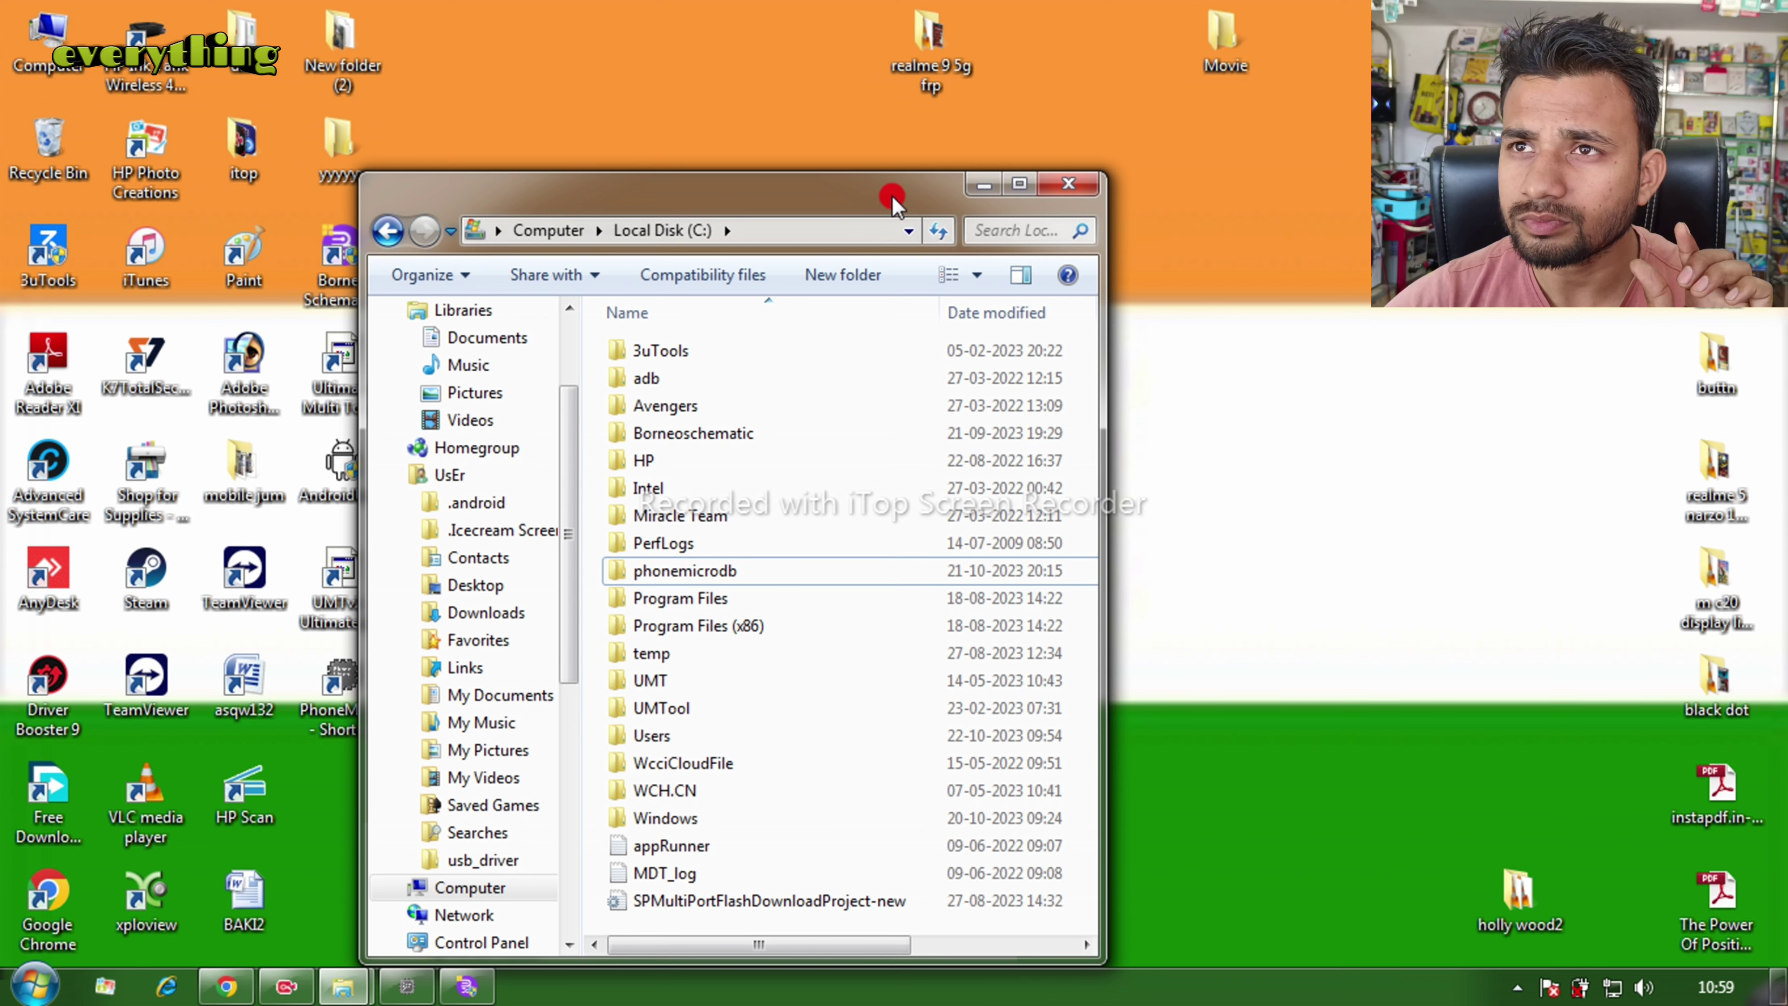
{"action": "left_click_drag", "start_coordinate": [893, 205], "coordinate": [1136, 63]}
{"action": "left_click_drag", "start_coordinate": [491, 199], "coordinate": [285, 208]}
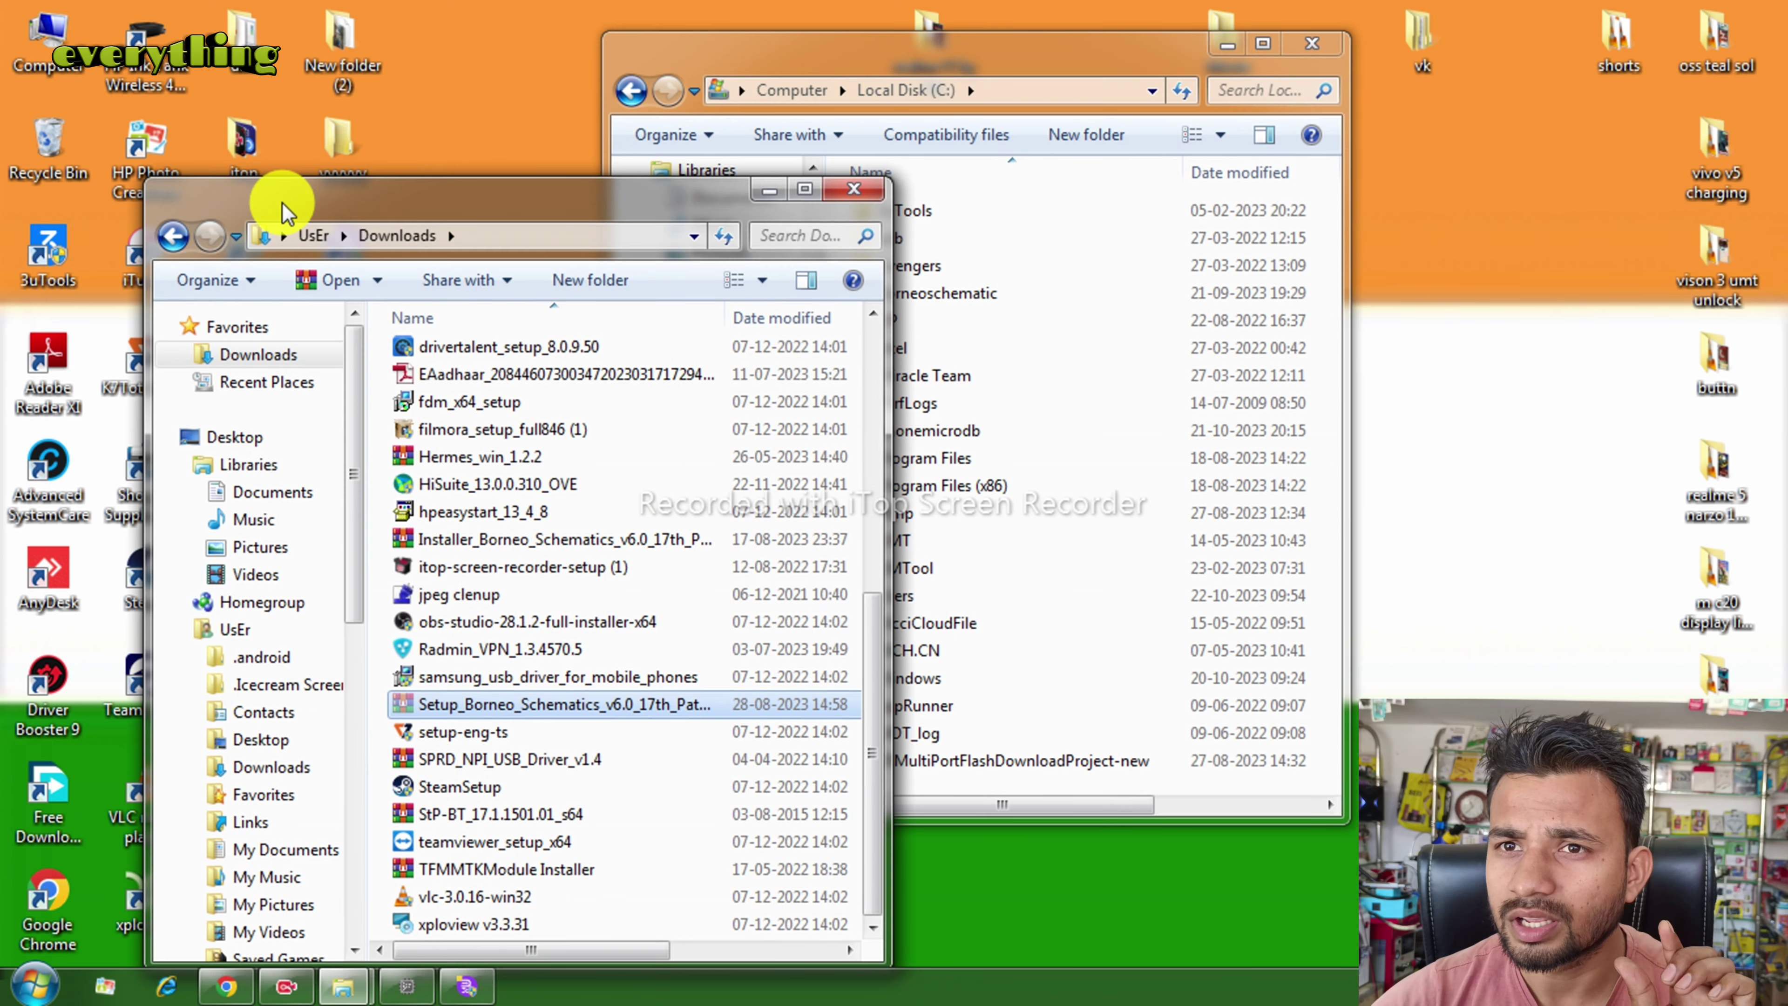
{"action": "right_click", "coordinate": [533, 707]}
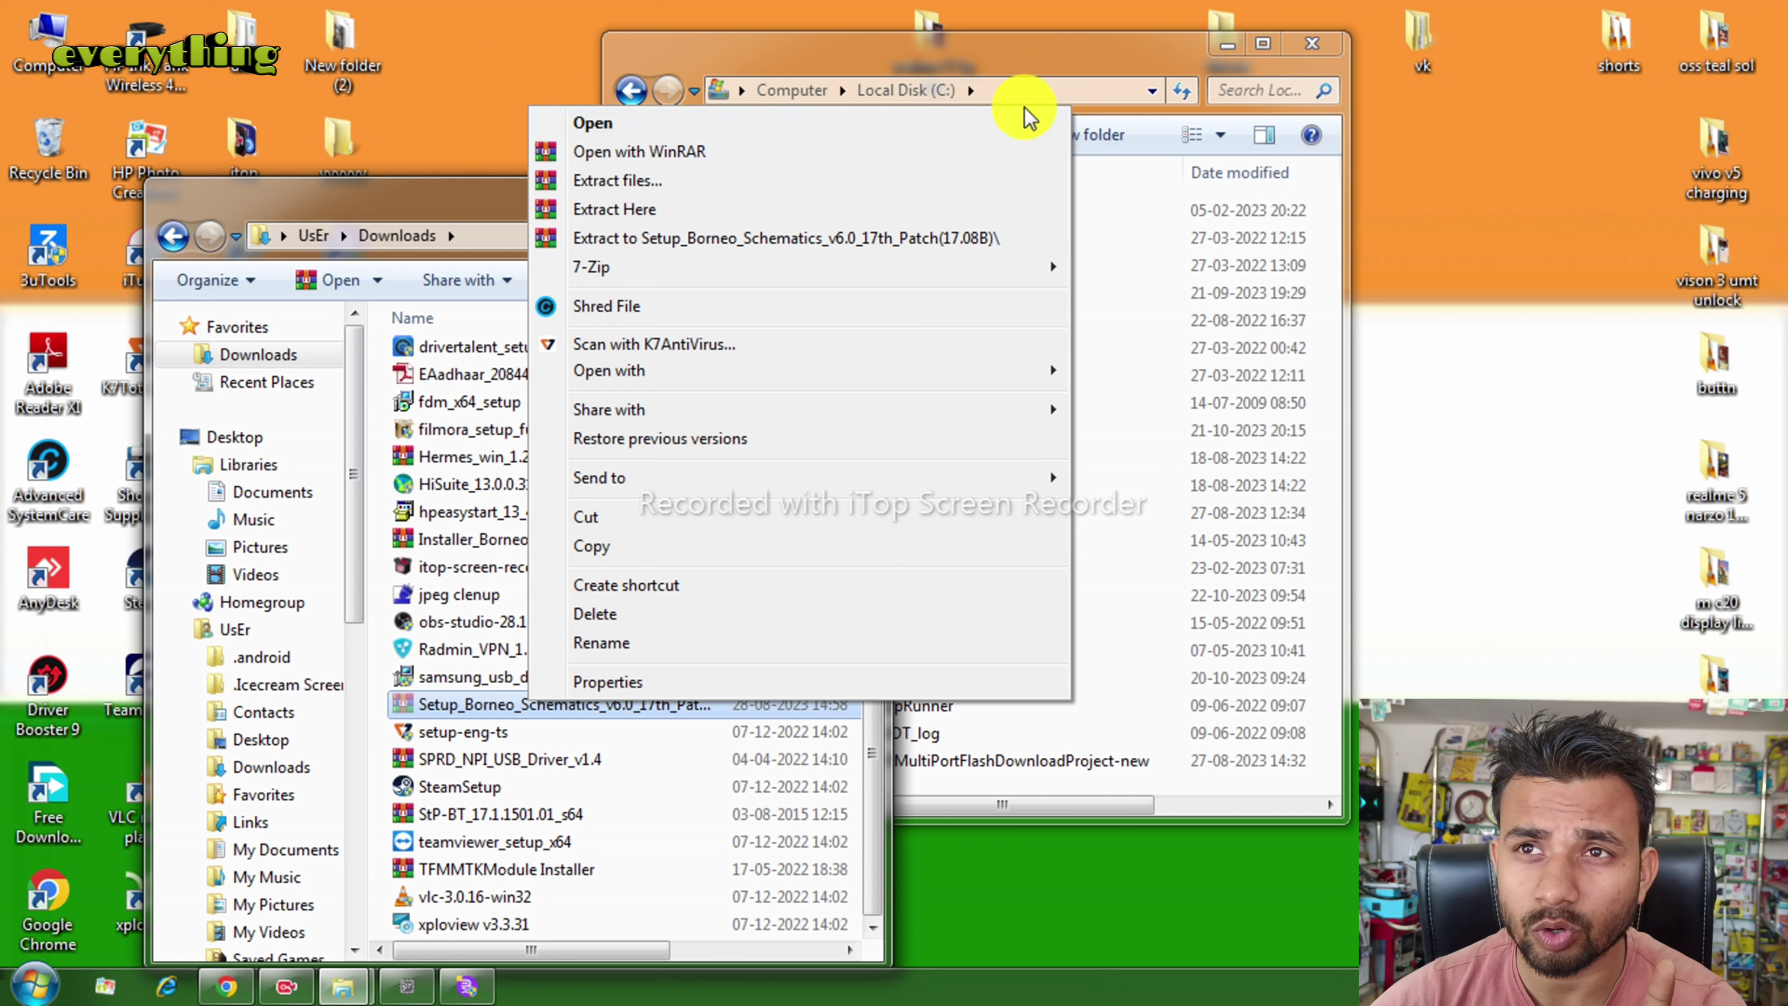
{"action": "left_click", "coordinate": [451, 99]}
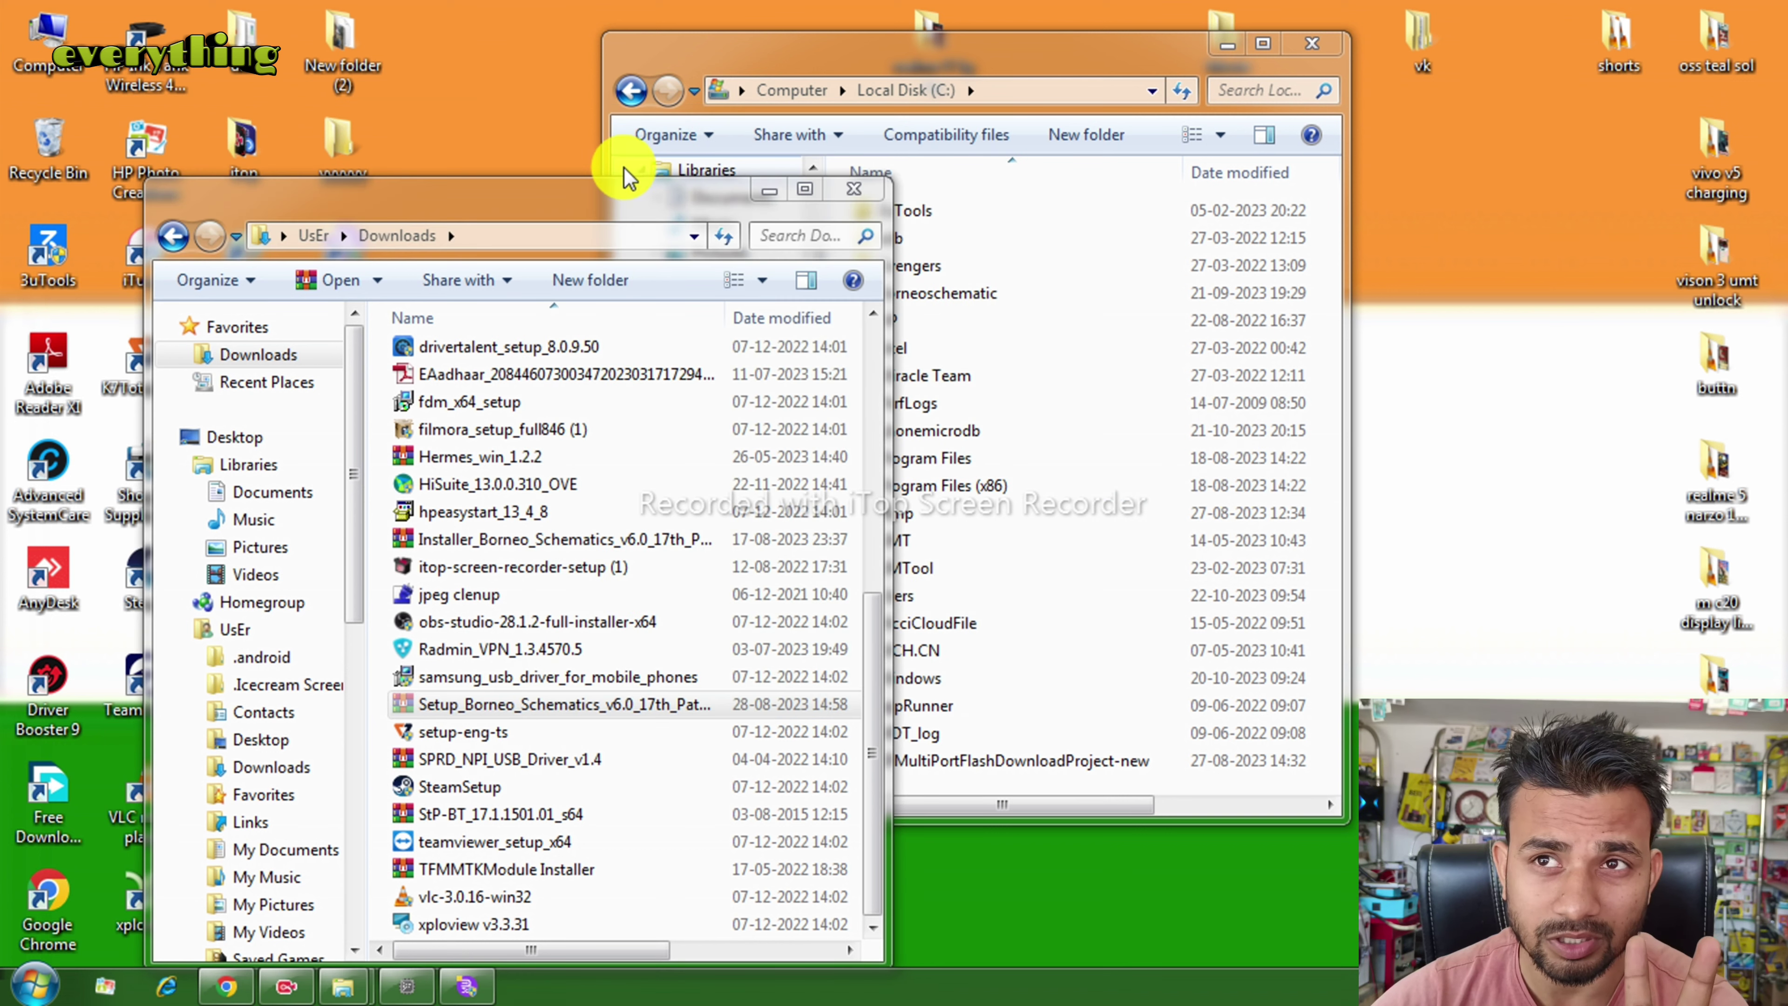
{"action": "left_click_drag", "start_coordinate": [507, 199], "coordinate": [315, 178]}
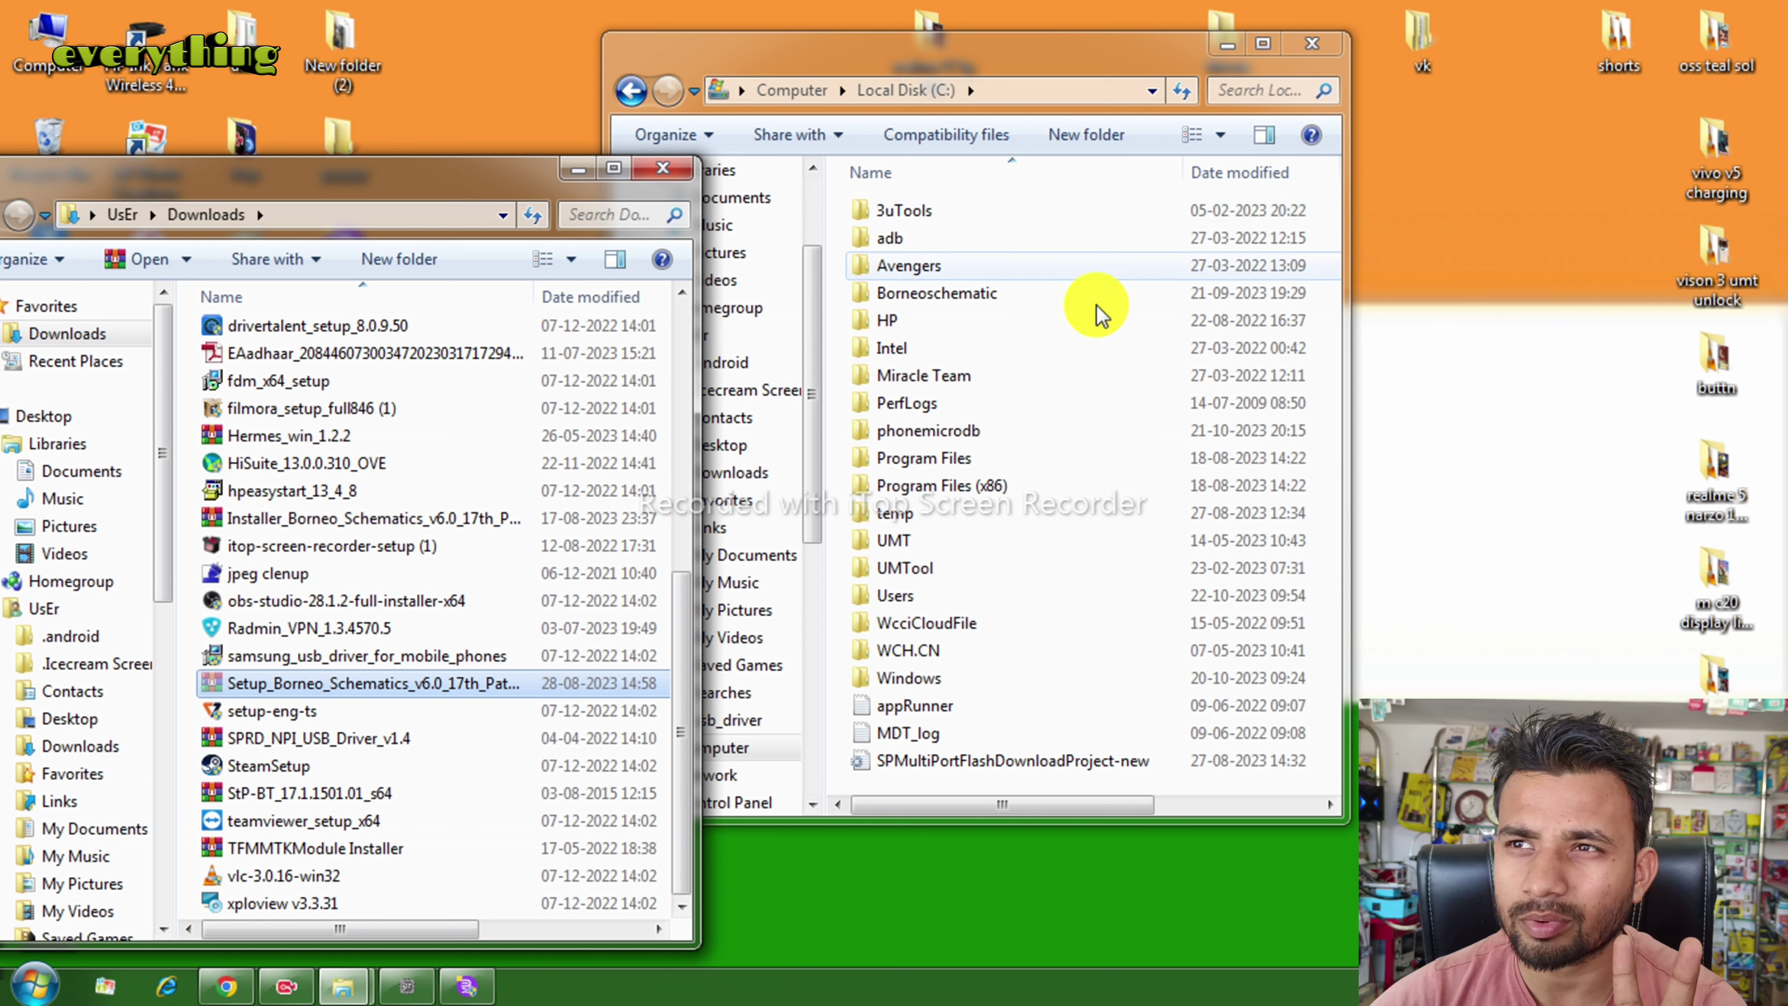
Paste the cut Setup_Borneo_Schematics archive into Local Disk (C:), granting administrator permission for the move
{"action": "left_click", "coordinate": [832, 713]}
{"action": "right_click", "coordinate": [834, 713]}
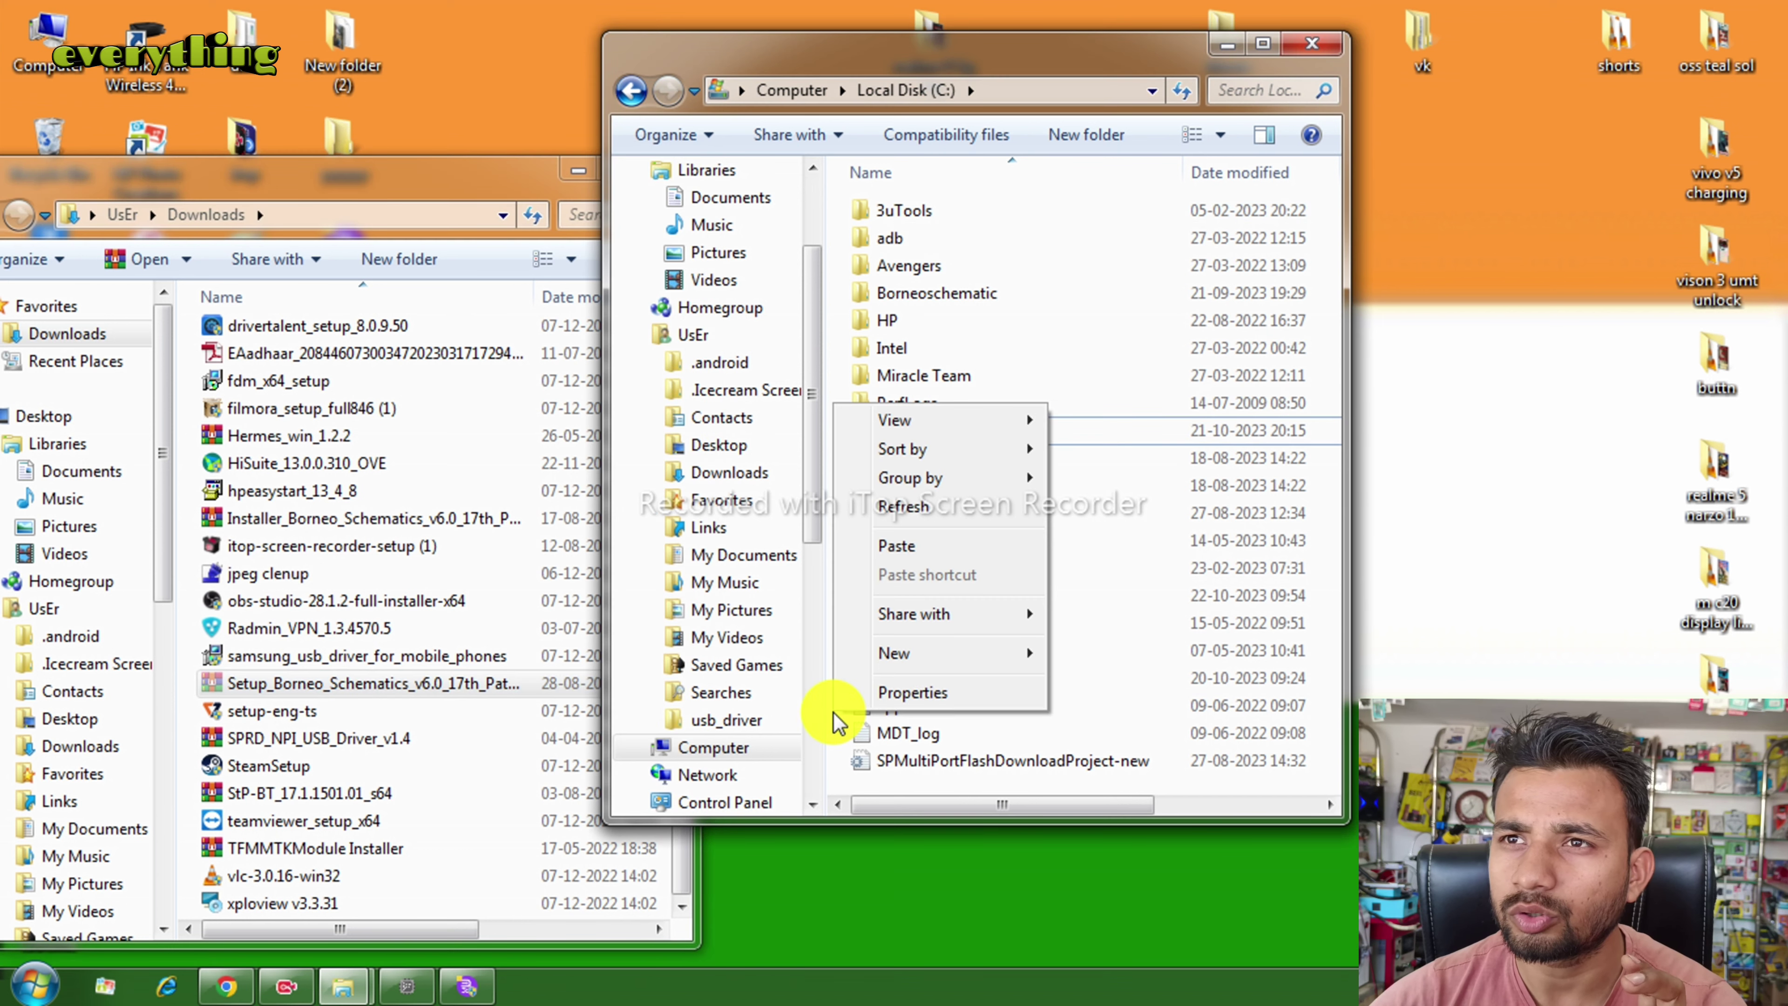
{"action": "left_click", "coordinate": [918, 548]}
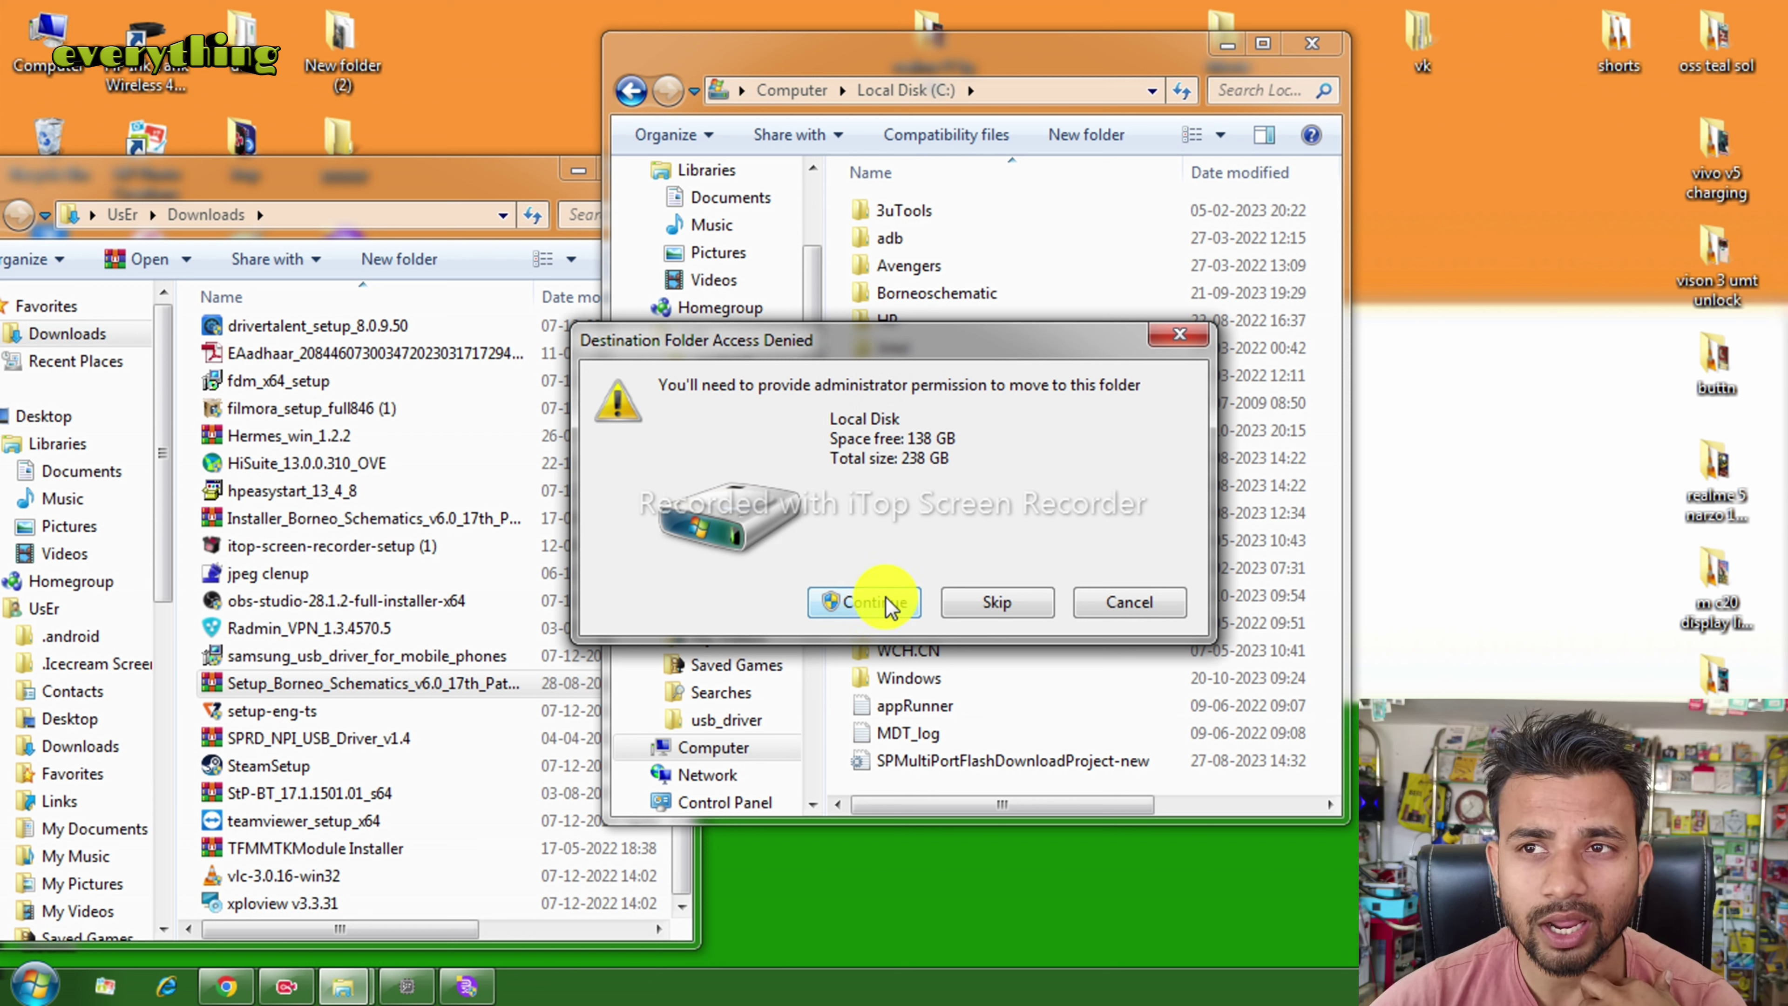
{"action": "left_click", "coordinate": [873, 602]}
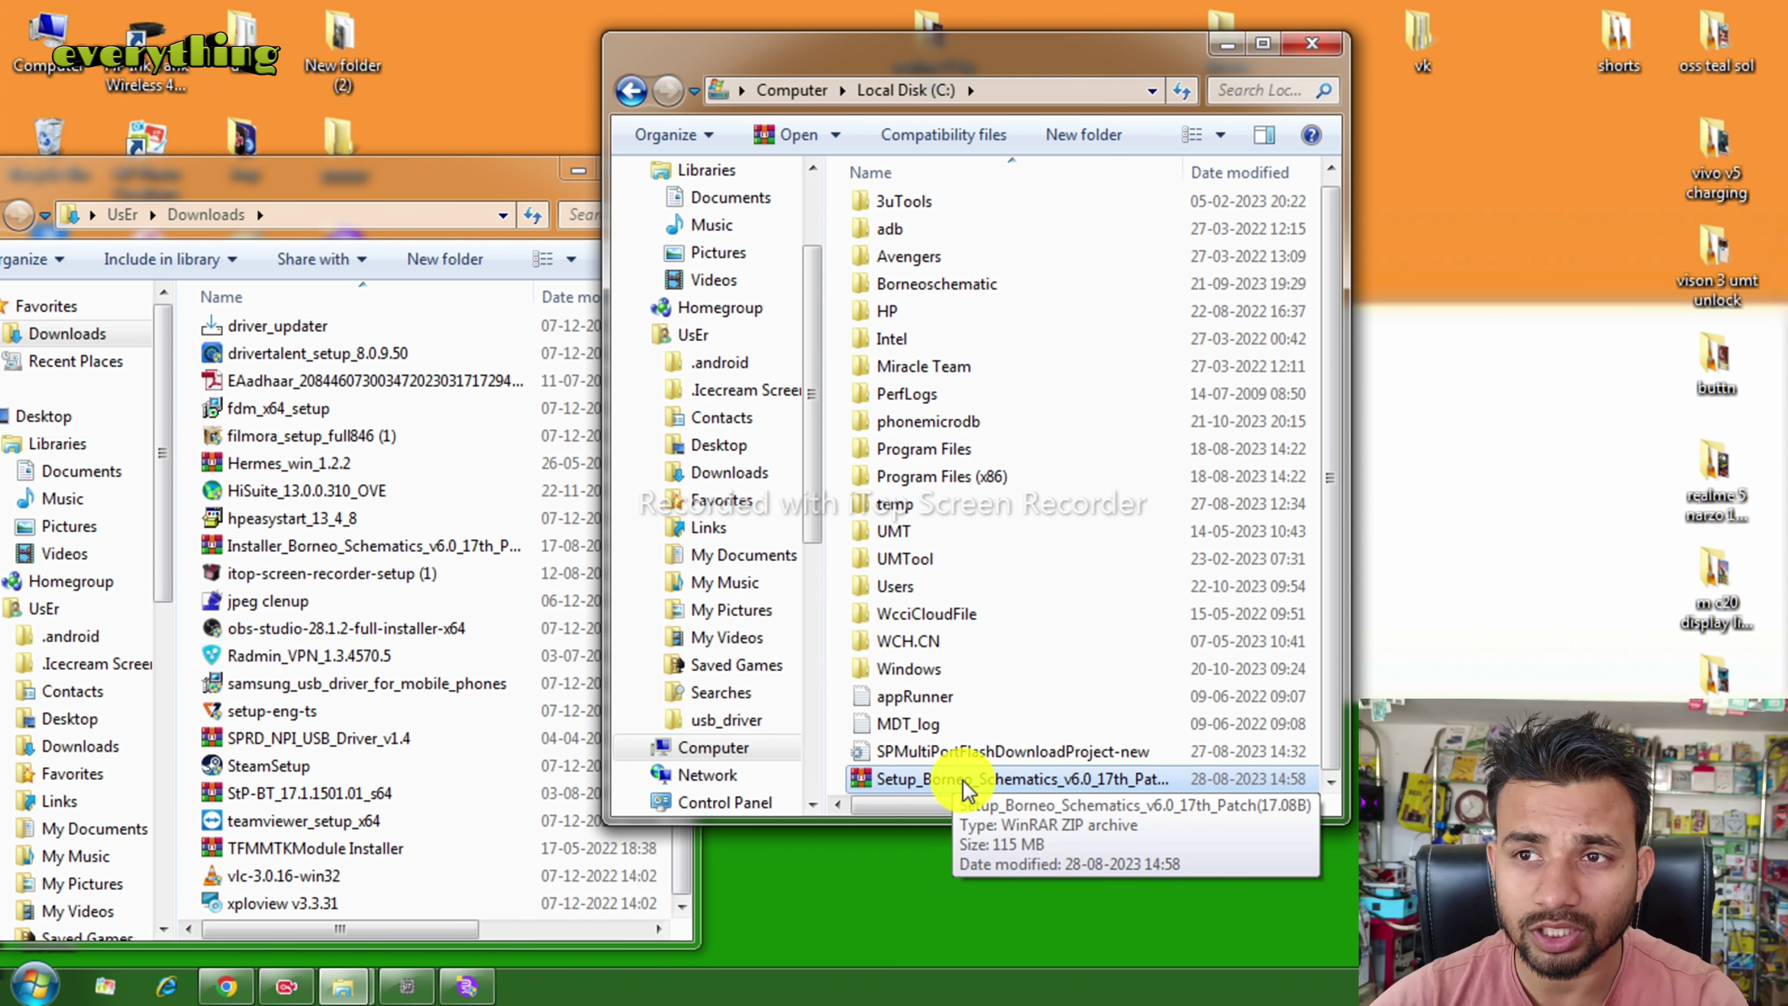
Review the extraction options for the Setup_Borneo_Schematics archive and check the contents of the phonemicrodb folder on Local Disk (C:)
{"action": "right_click", "coordinate": [952, 776]}
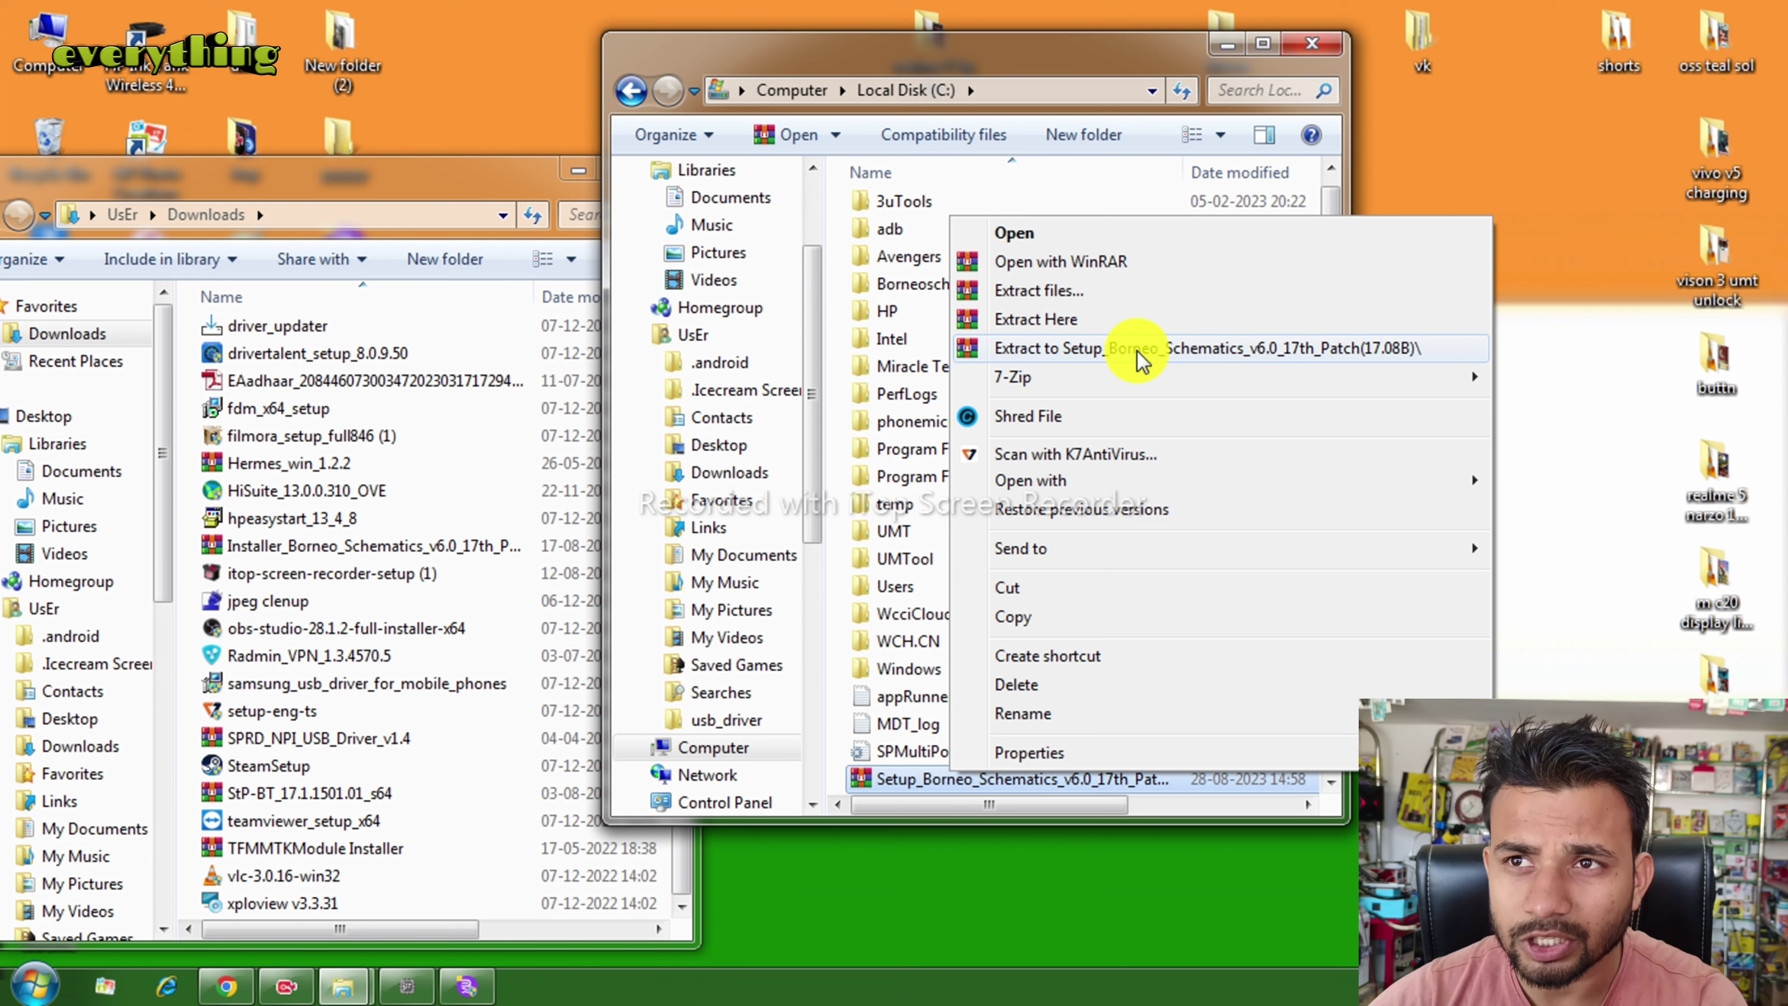
{"action": "left_click", "coordinate": [887, 393]}
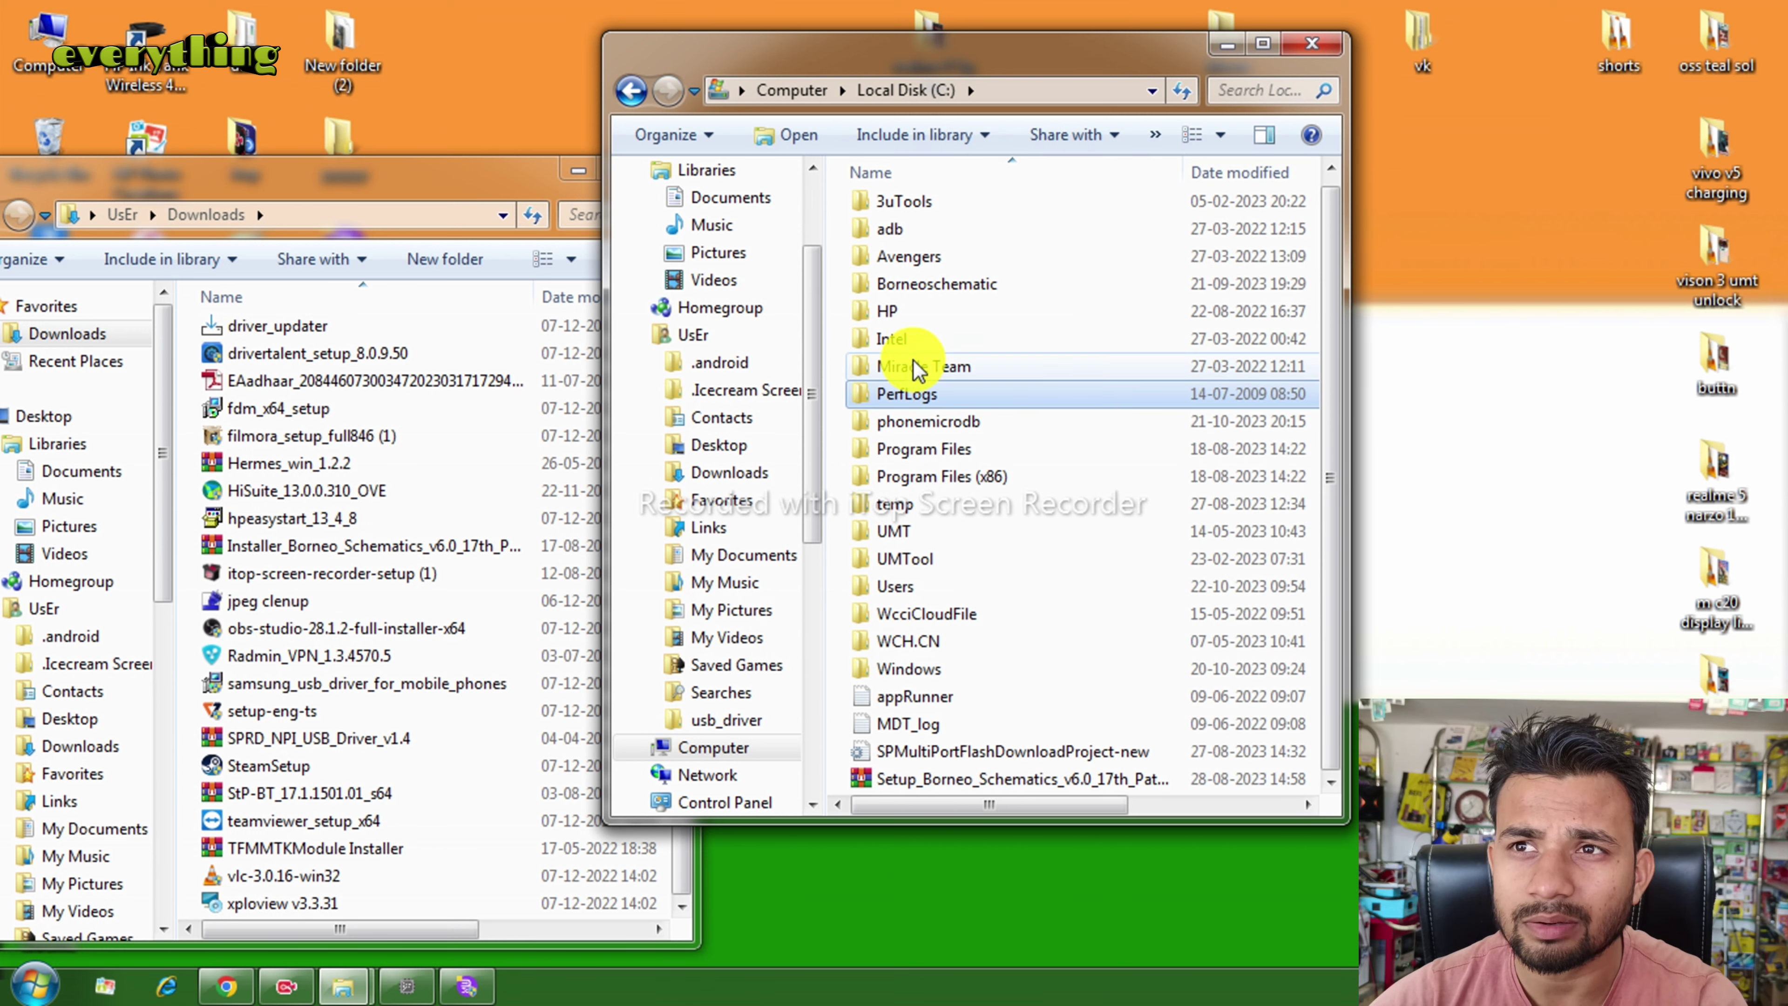
{"action": "left_click", "coordinate": [897, 421]}
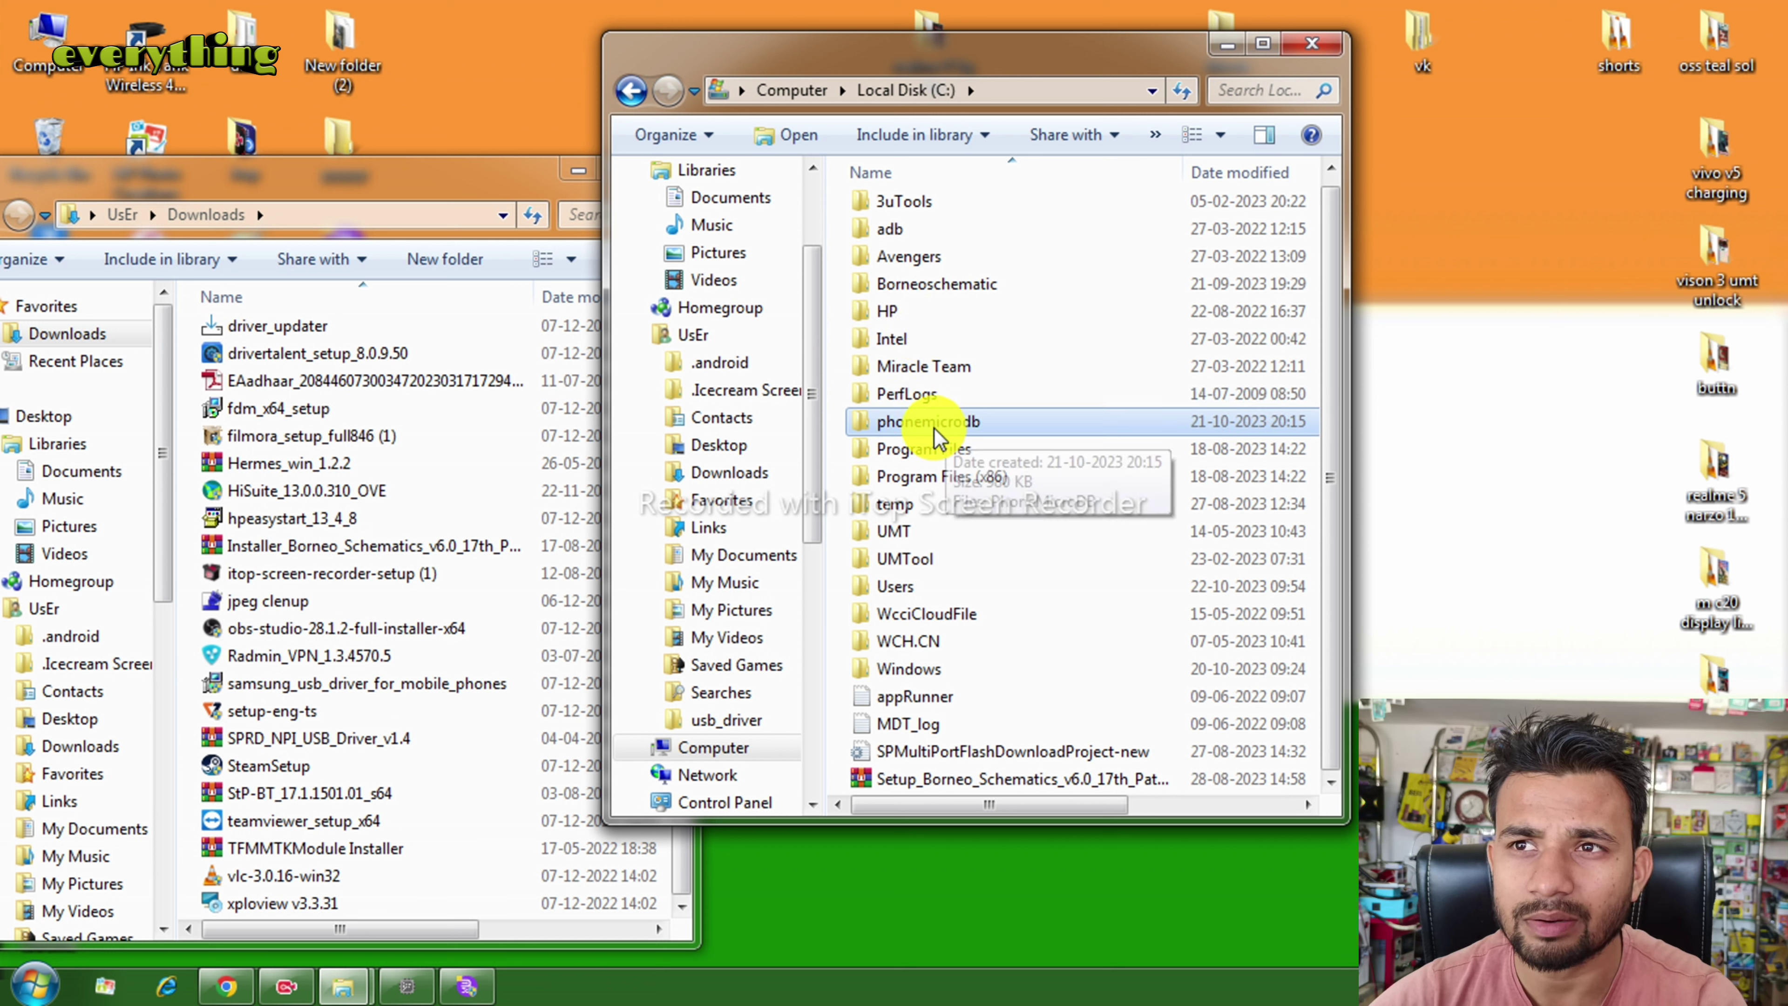
{"action": "double_click", "coordinate": [898, 421]}
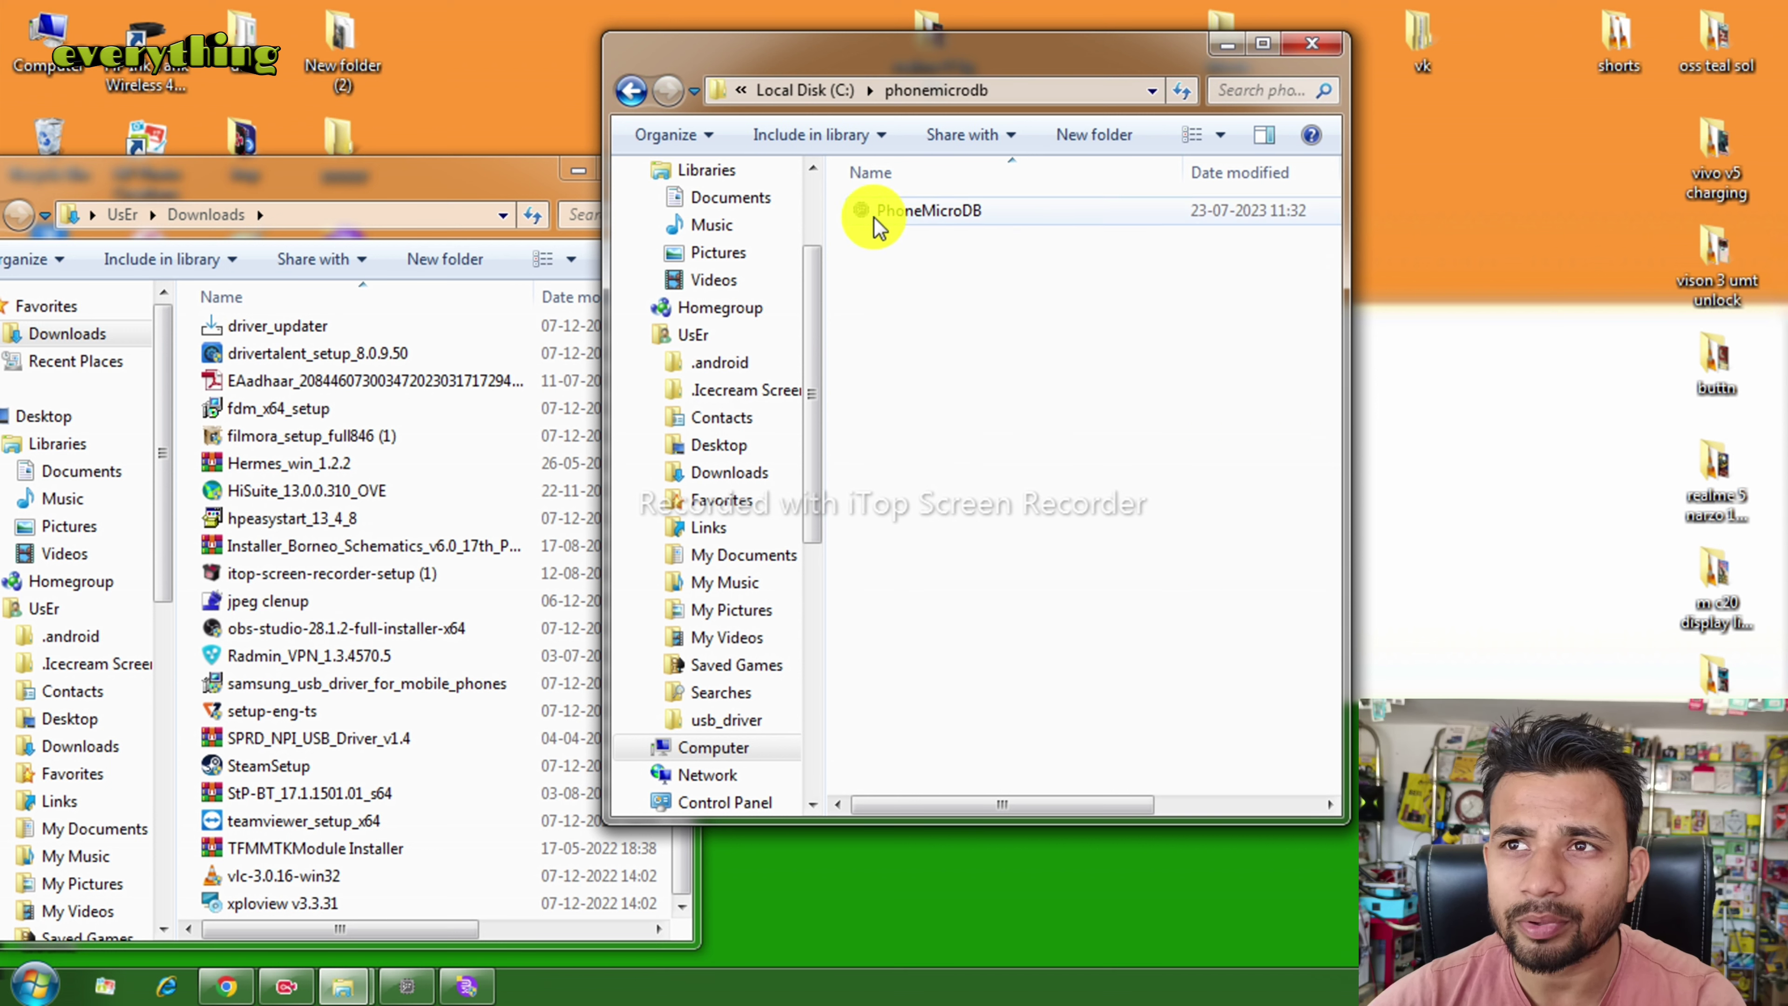
{"action": "left_click", "coordinate": [628, 93]}
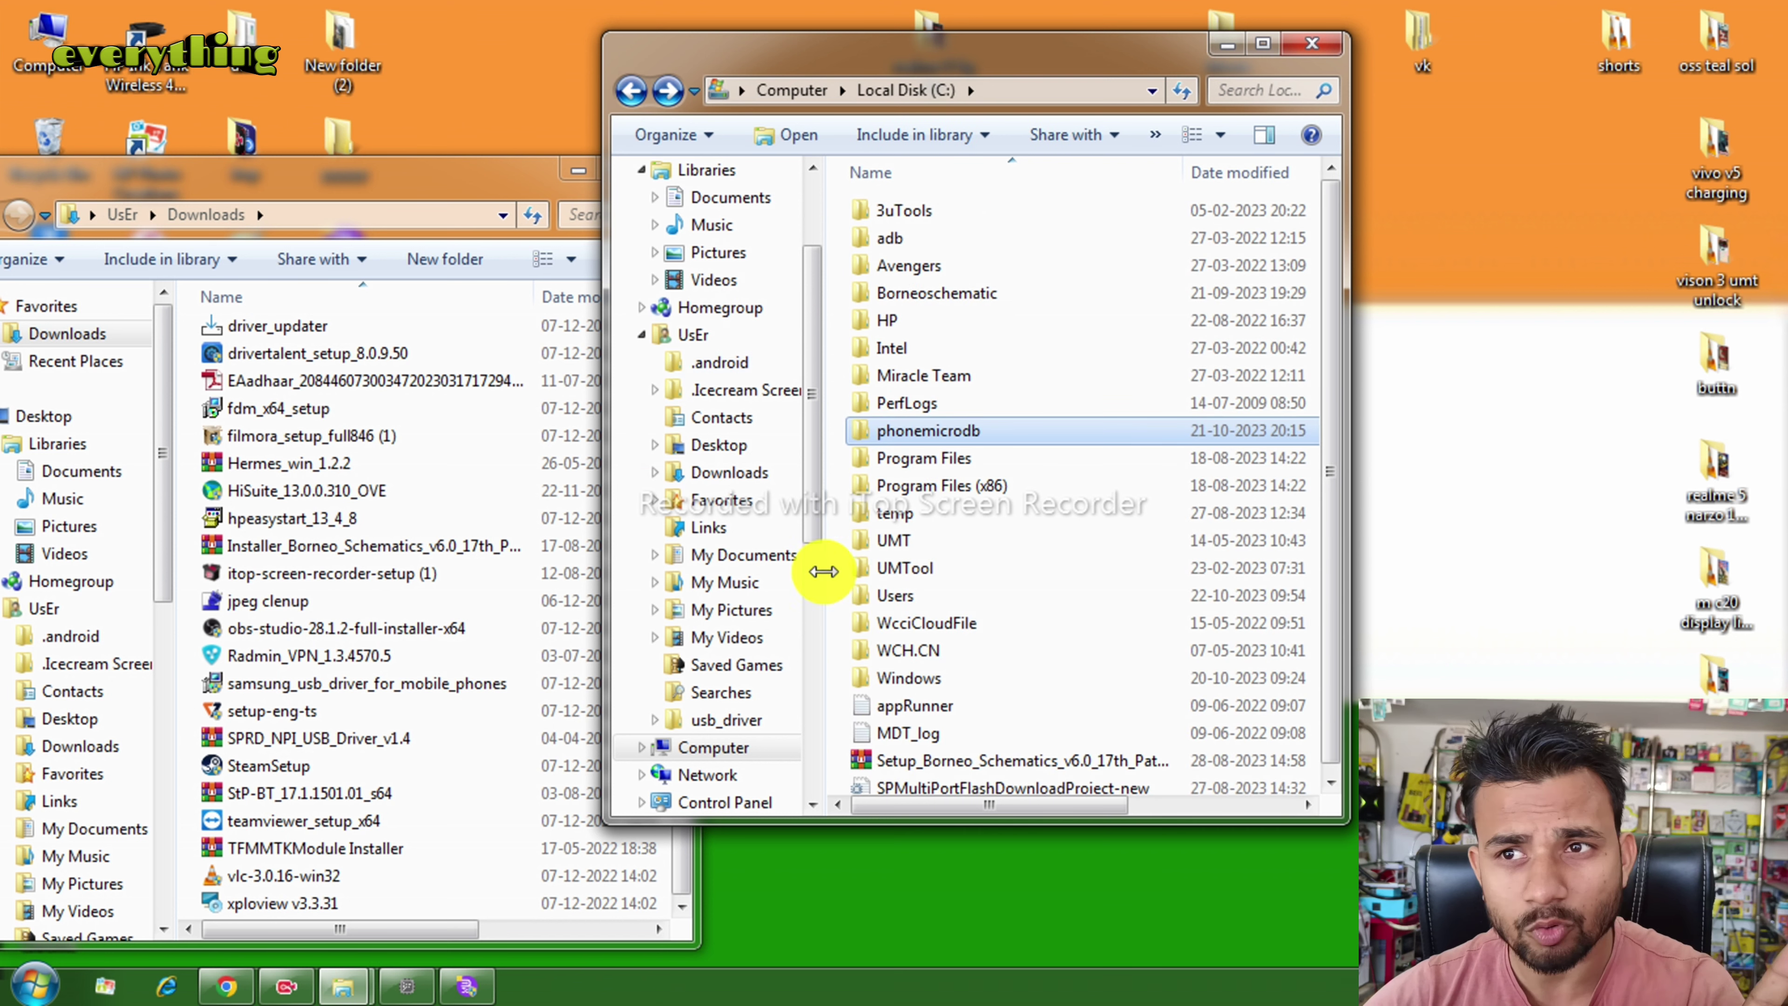
Move the Setup_Borneo_Schematics archive from Local Disk (C:) back into the Downloads folder and close the Downloads window
{"action": "right_click", "coordinate": [929, 760]}
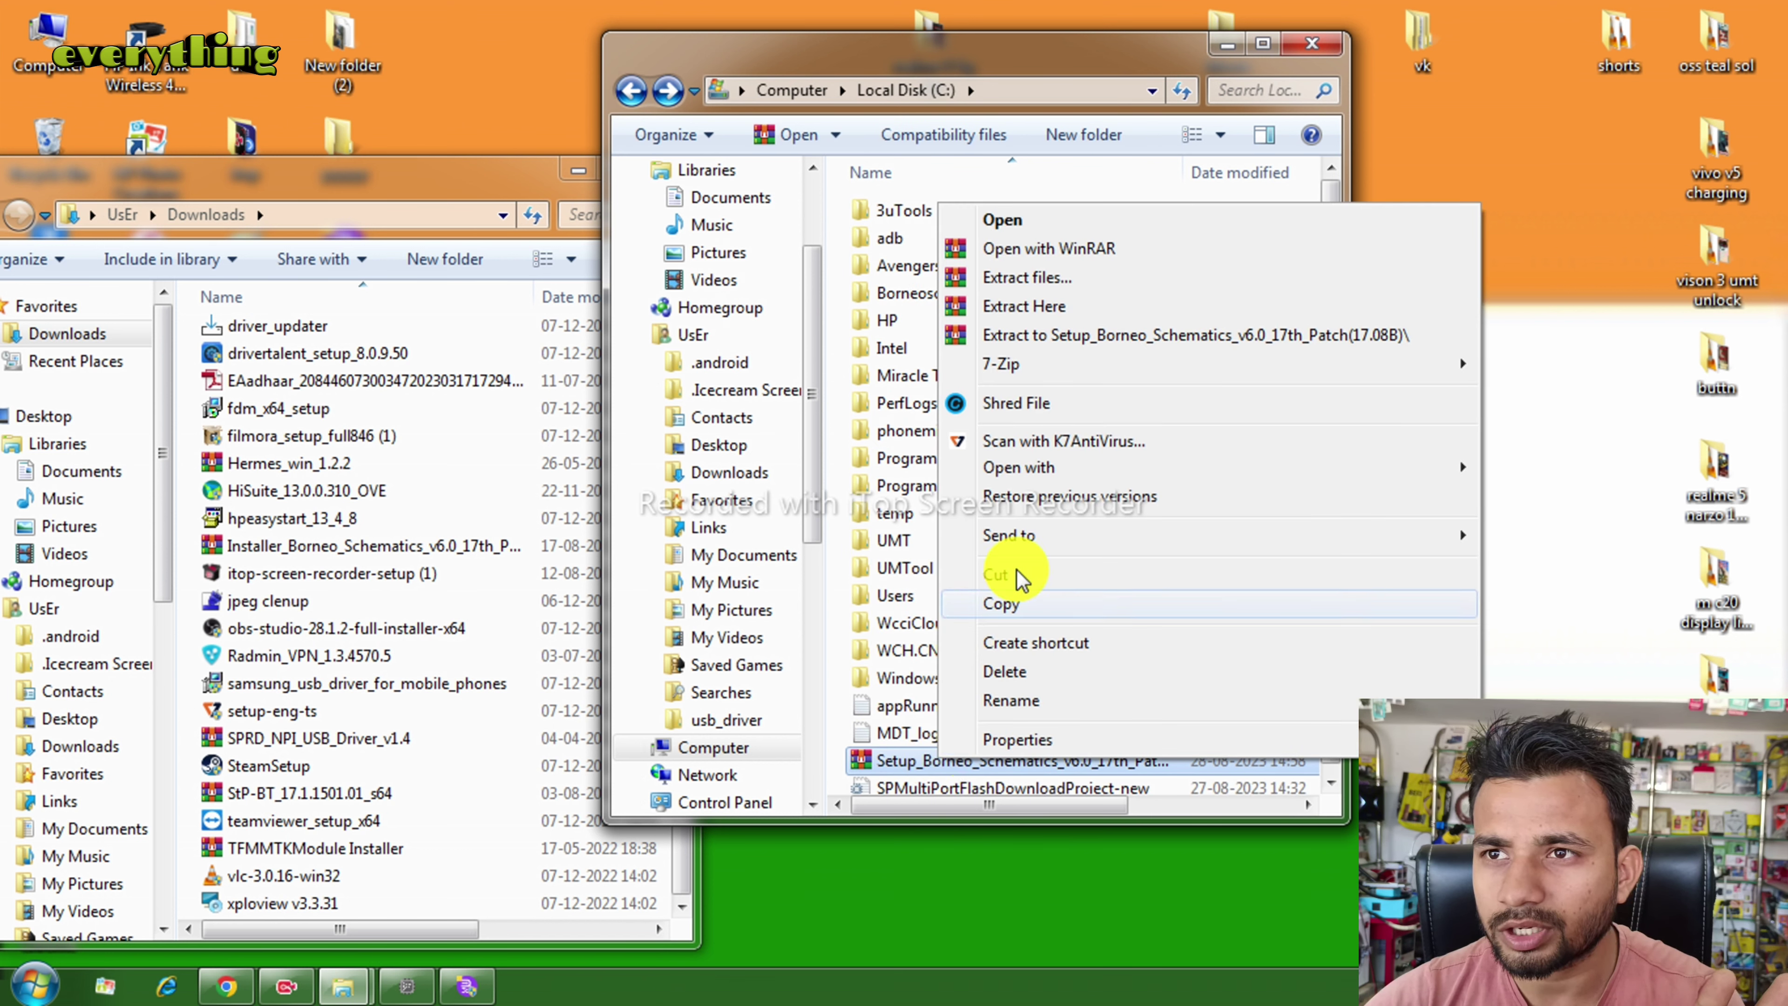
{"action": "key", "text": "Escape"}
{"action": "right_click", "coordinate": [192, 588]}
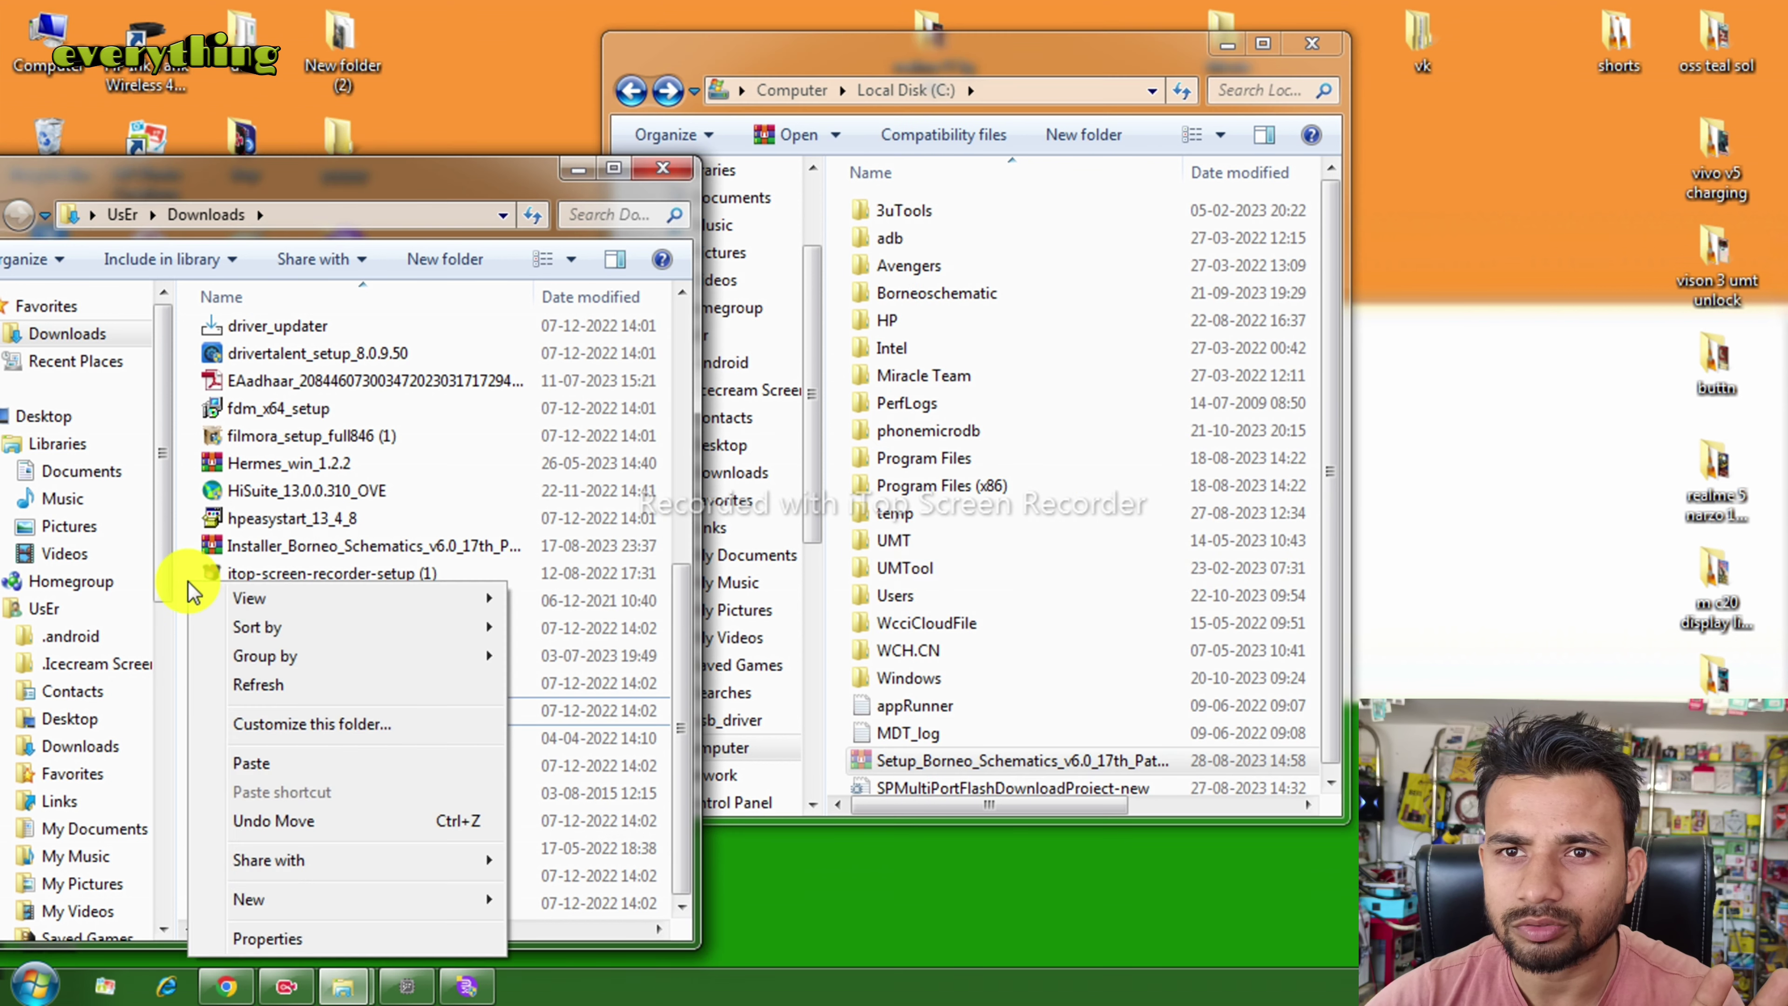
{"action": "left_click", "coordinate": [257, 763]}
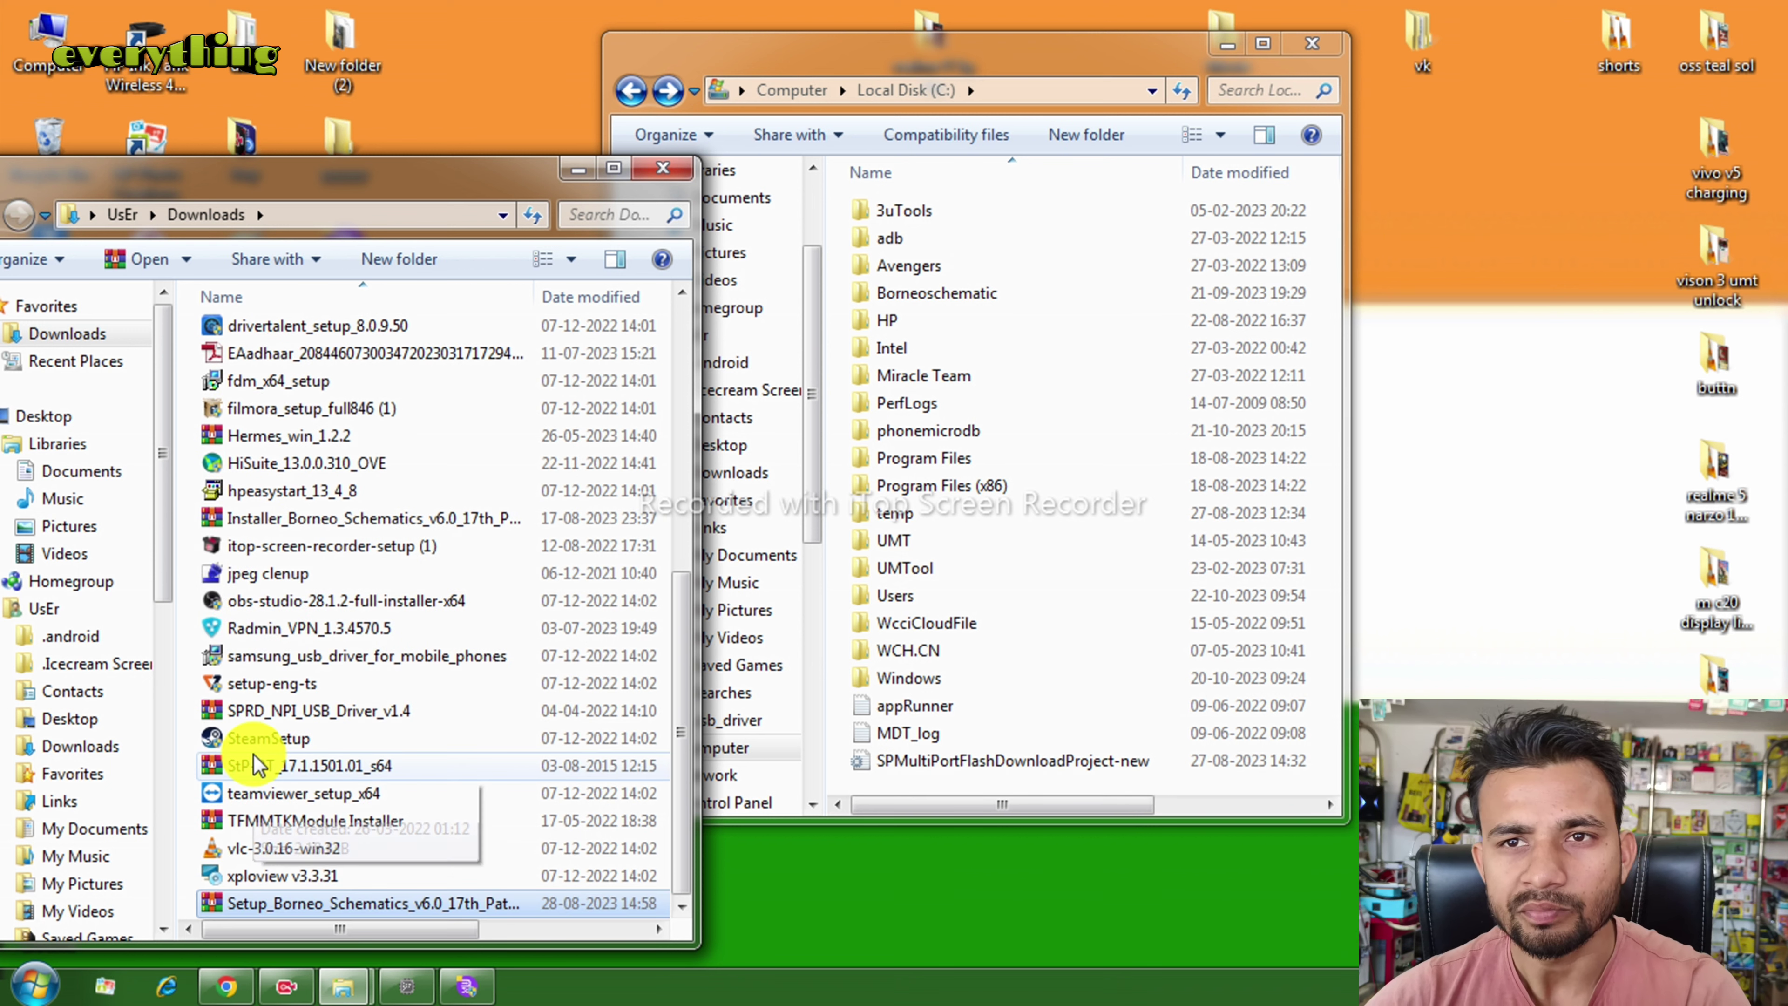
{"action": "left_click", "coordinate": [684, 176]}
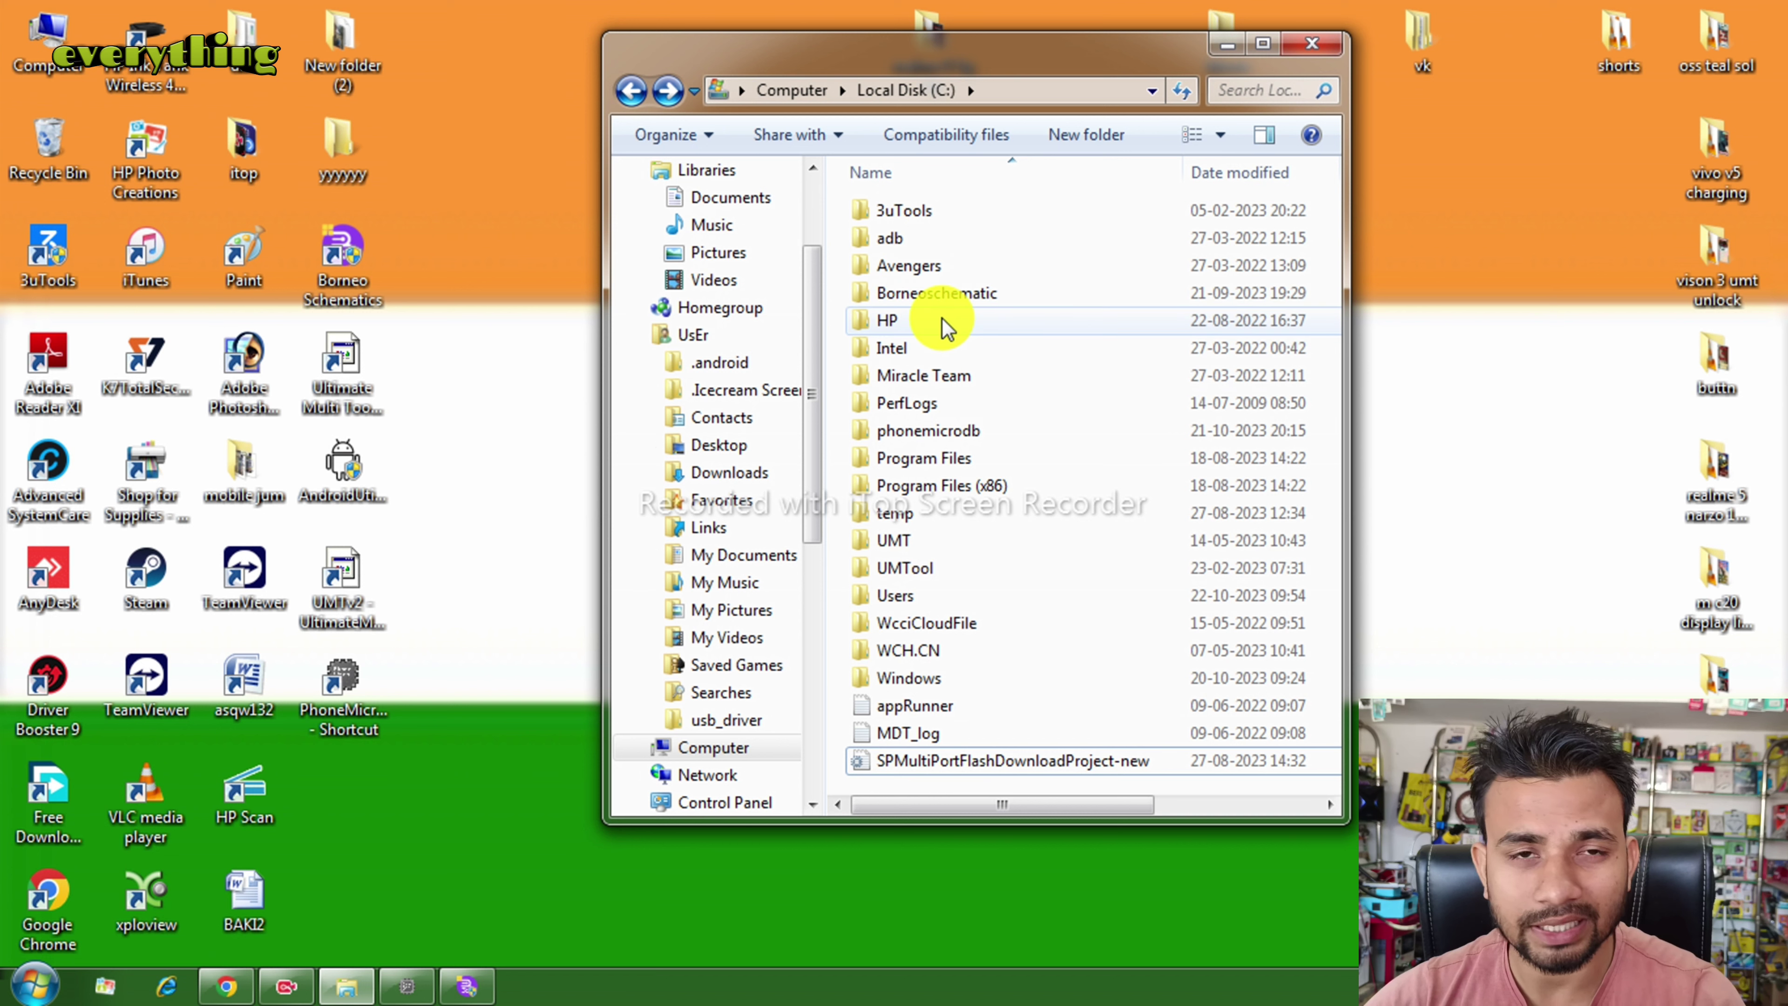
In the phonemicrodb folder, find the option for sending PhoneMicroDB to the desktop as a shortcut, and close the folder window
{"action": "mouse_move", "coordinate": [942, 320]}
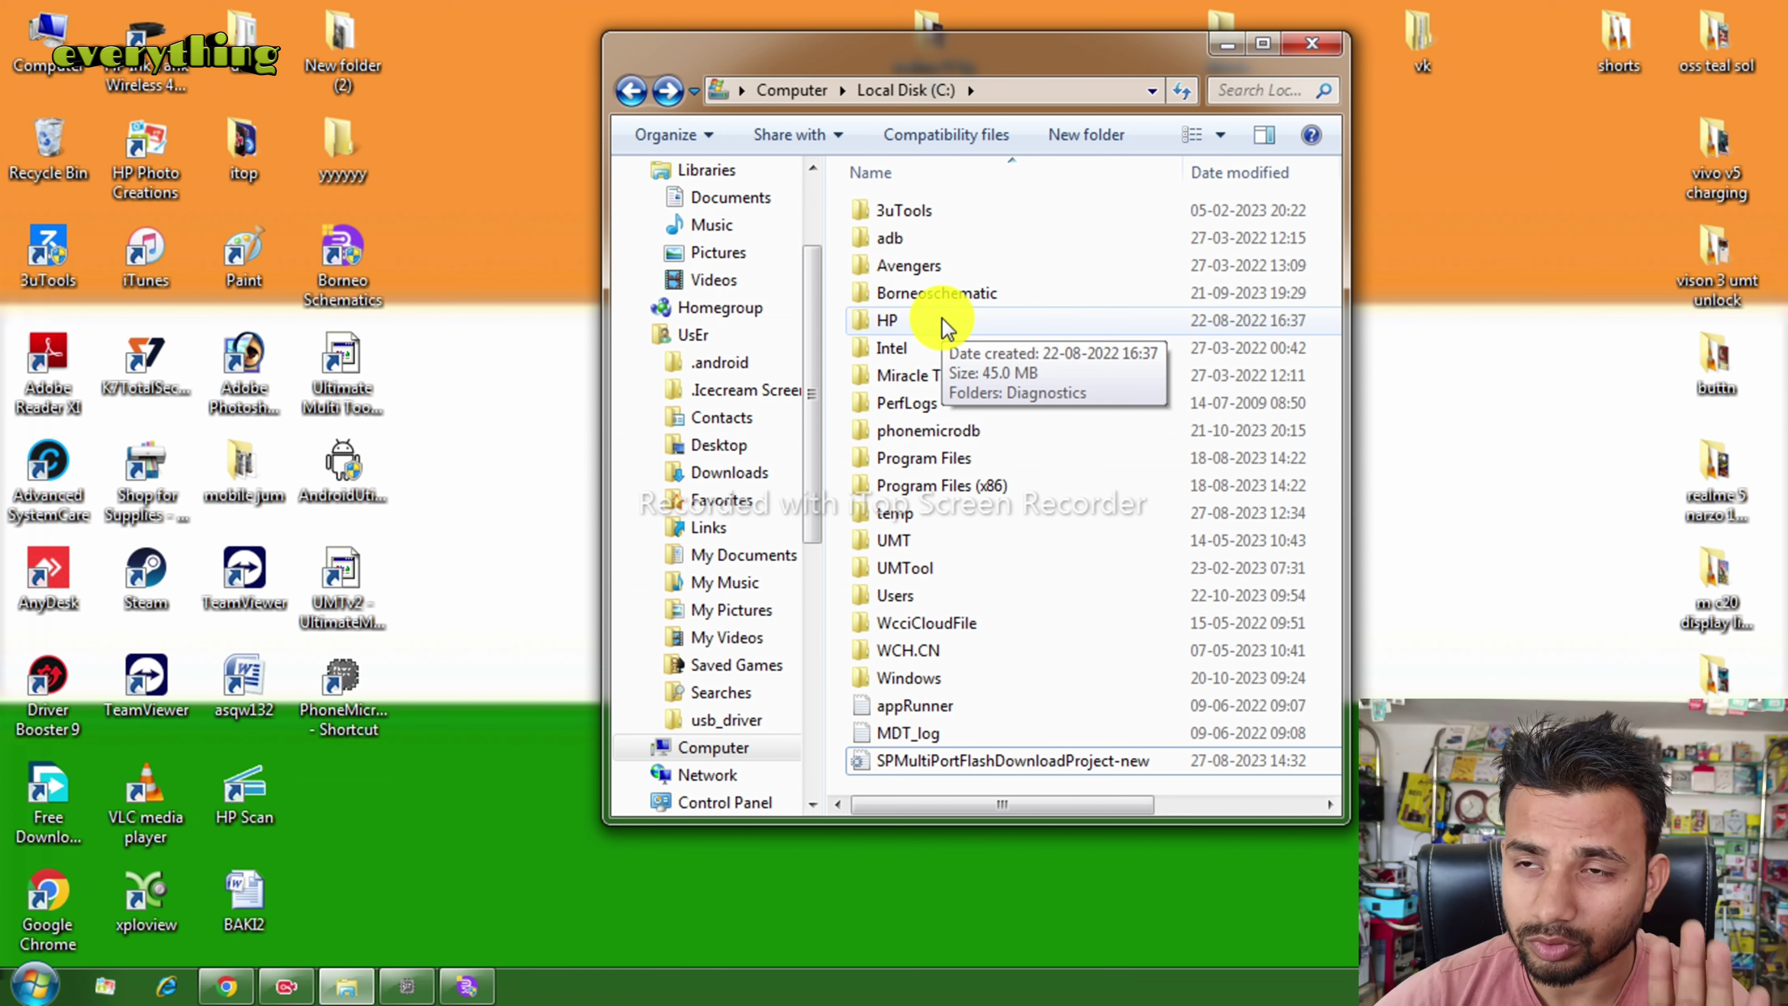
{"action": "right_click", "coordinate": [924, 436]}
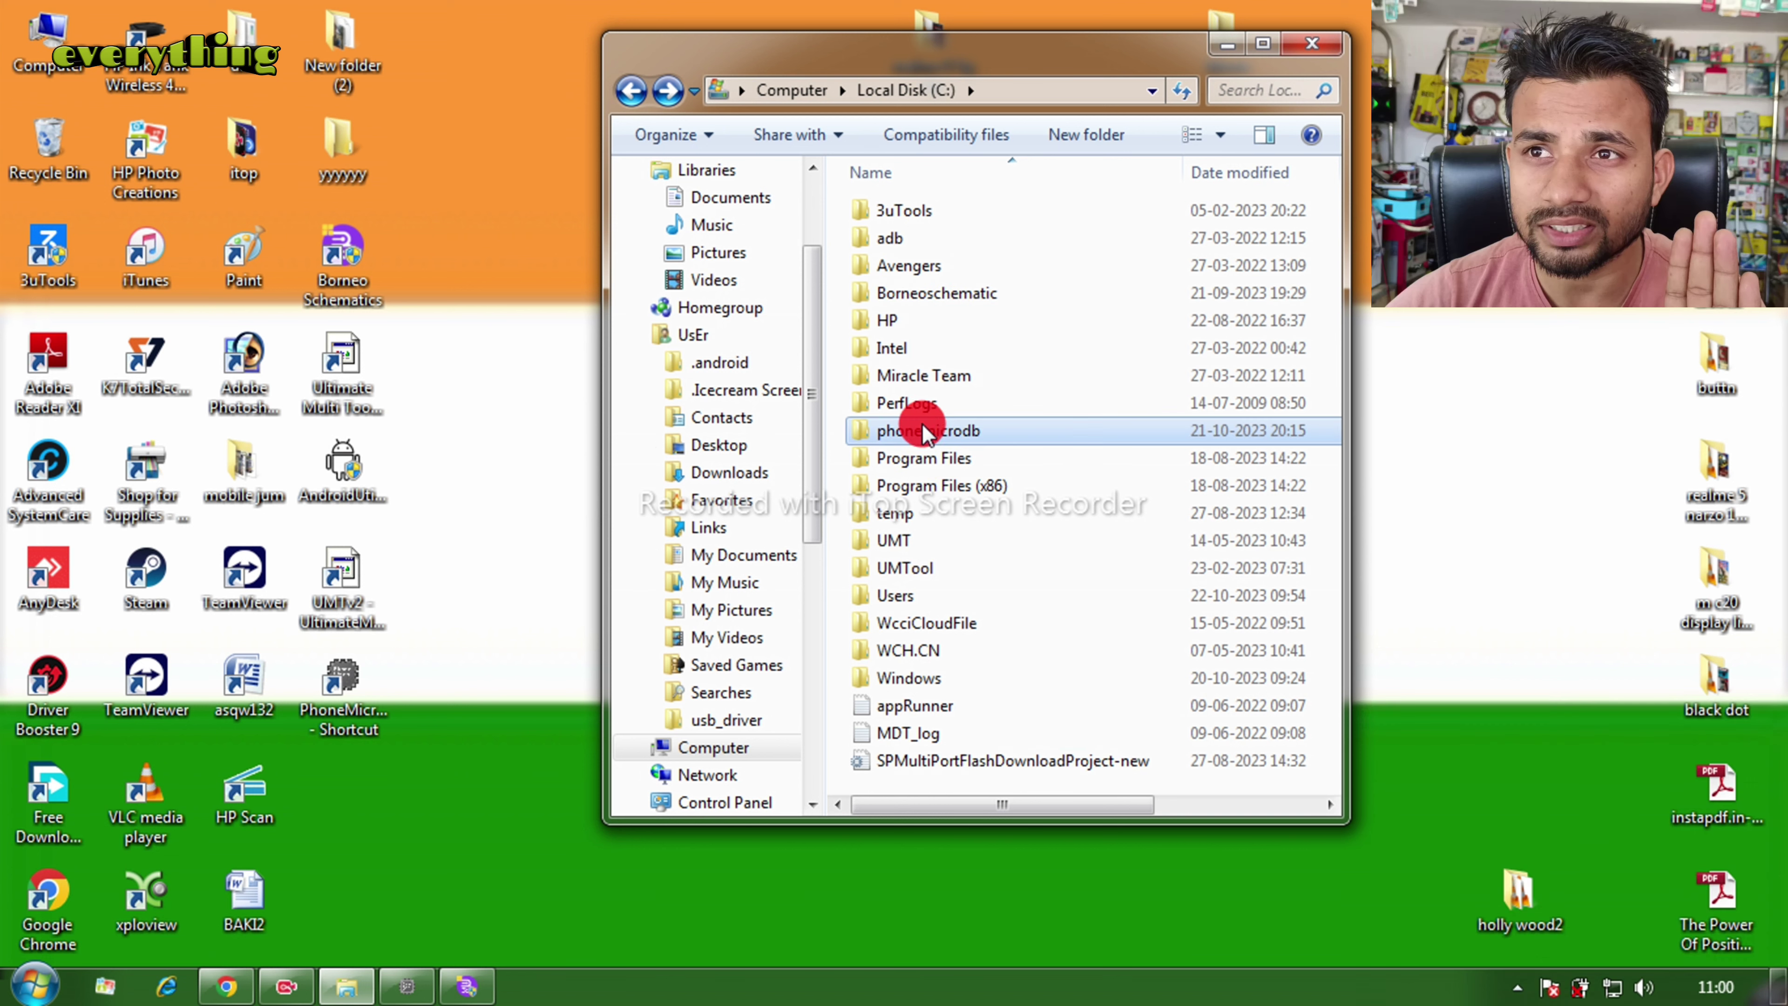
{"action": "left_click", "coordinate": [972, 284]}
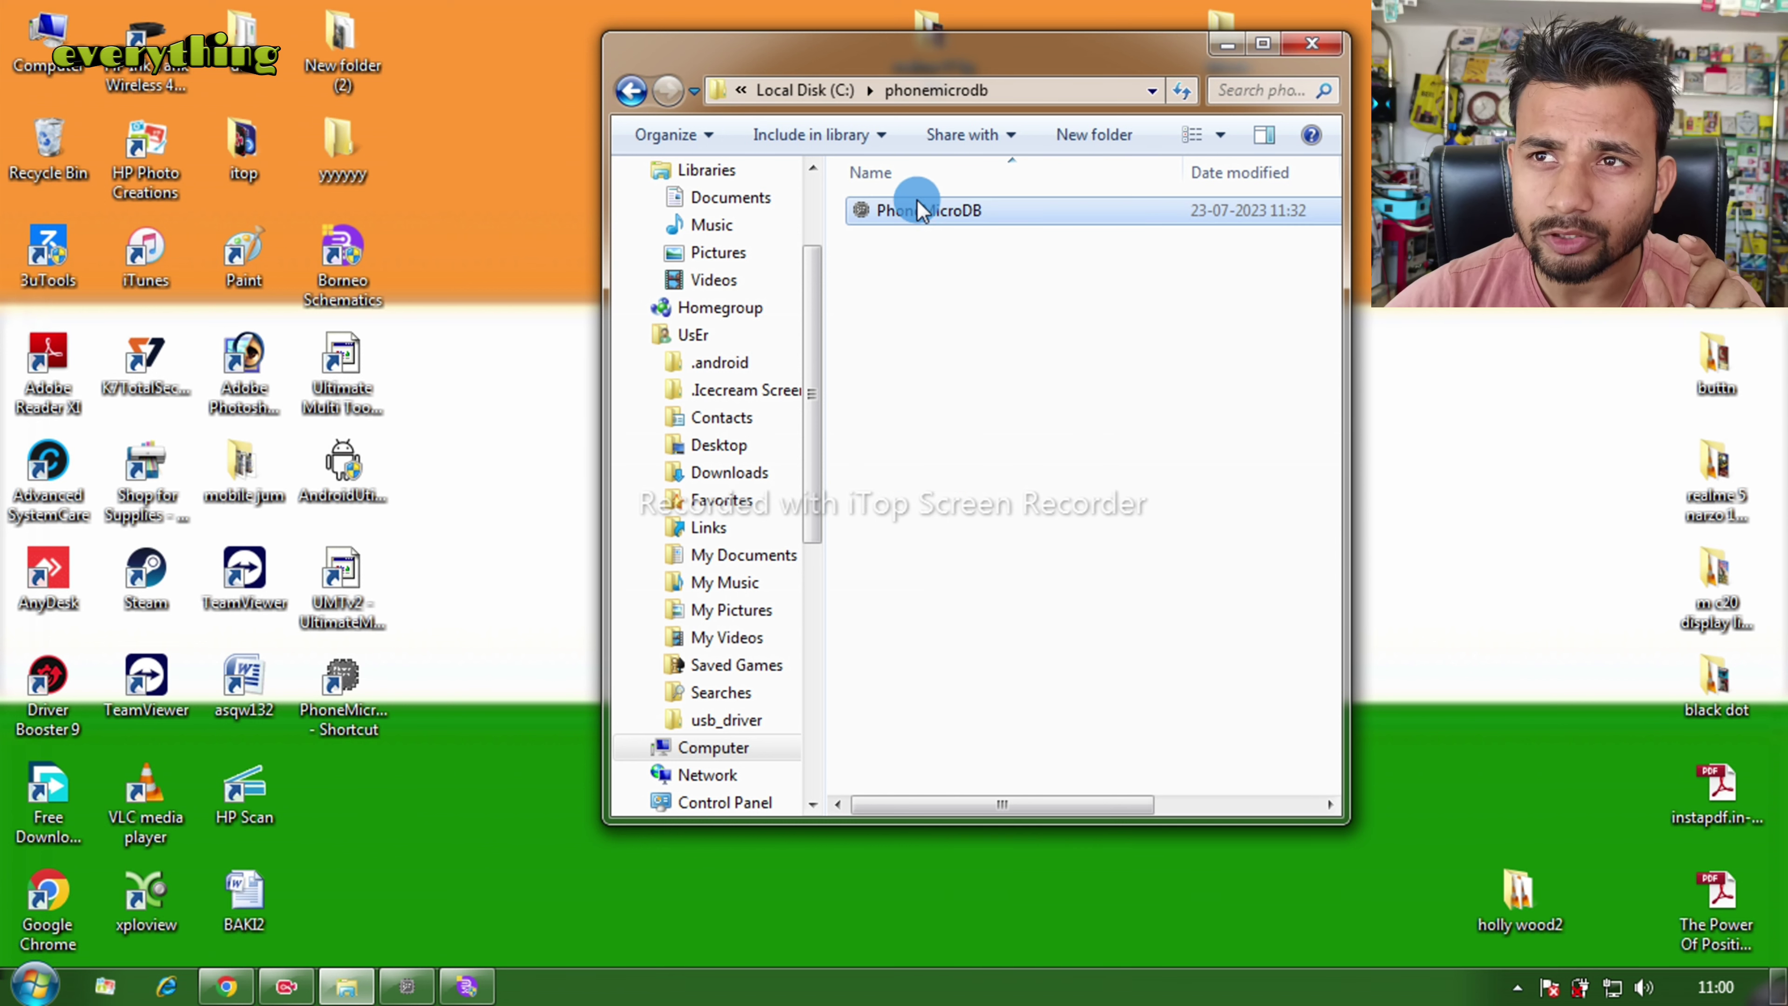
{"action": "right_click", "coordinate": [916, 200]}
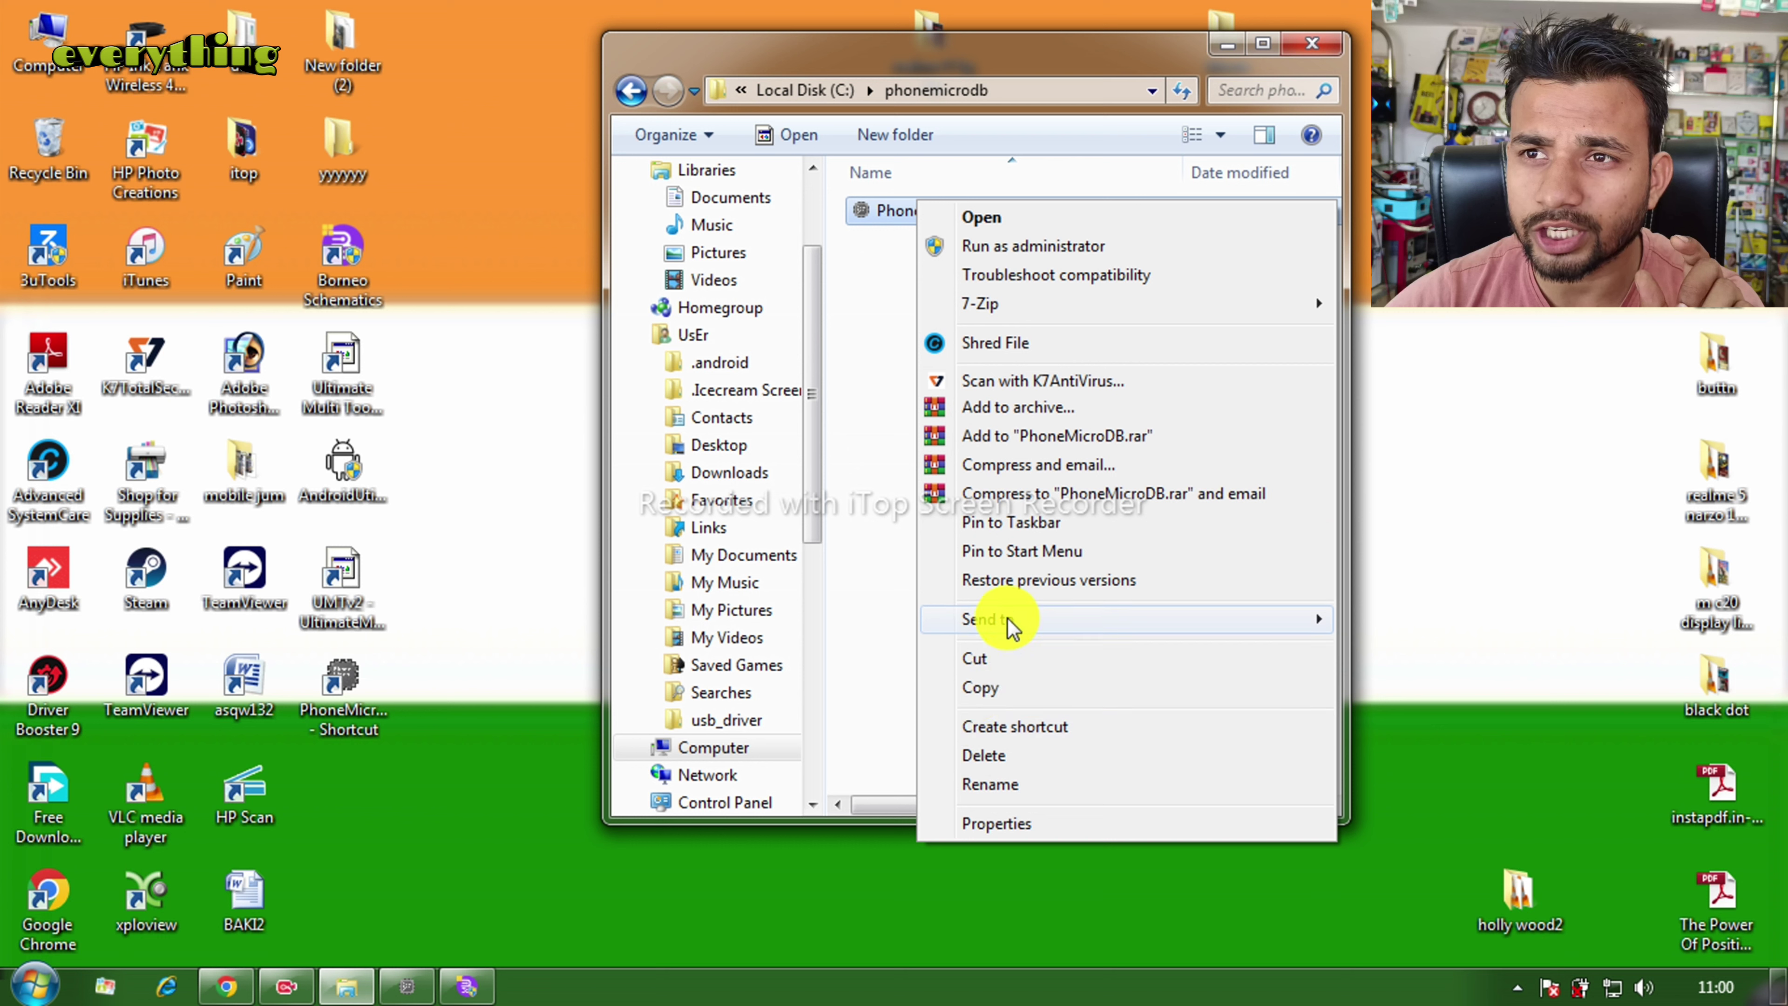
{"action": "mouse_move", "coordinate": [1327, 619]}
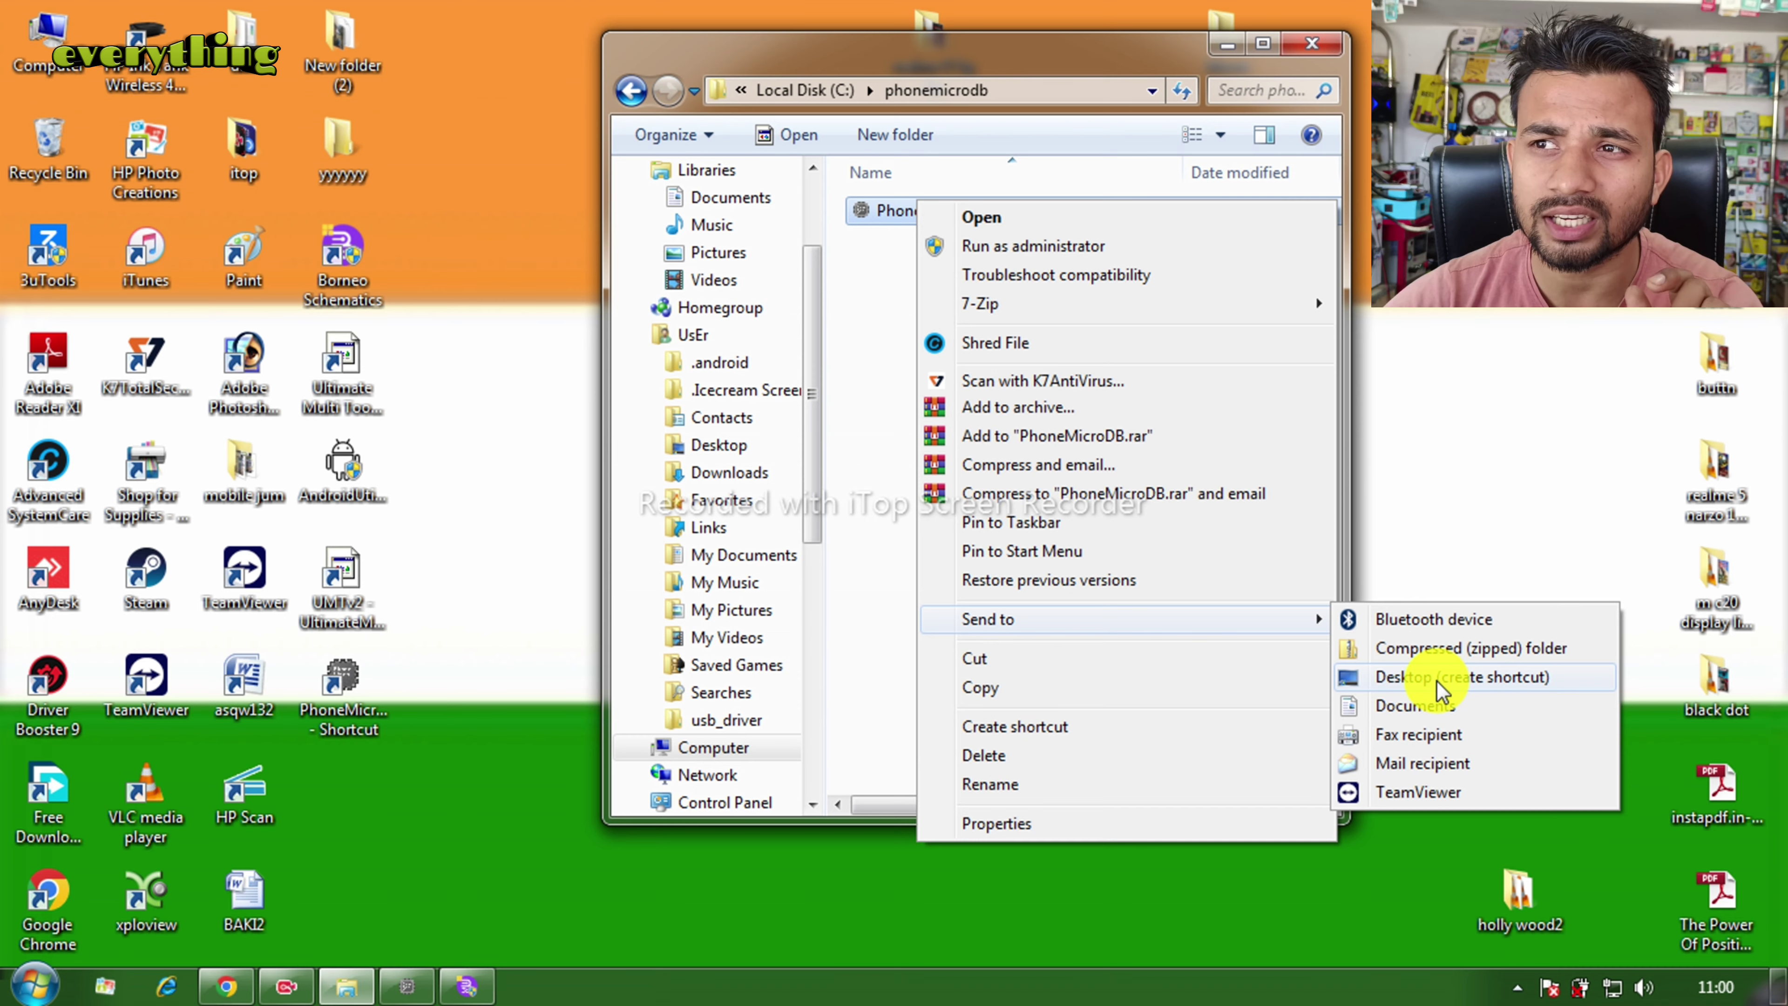
{"action": "left_click", "coordinate": [1311, 43]}
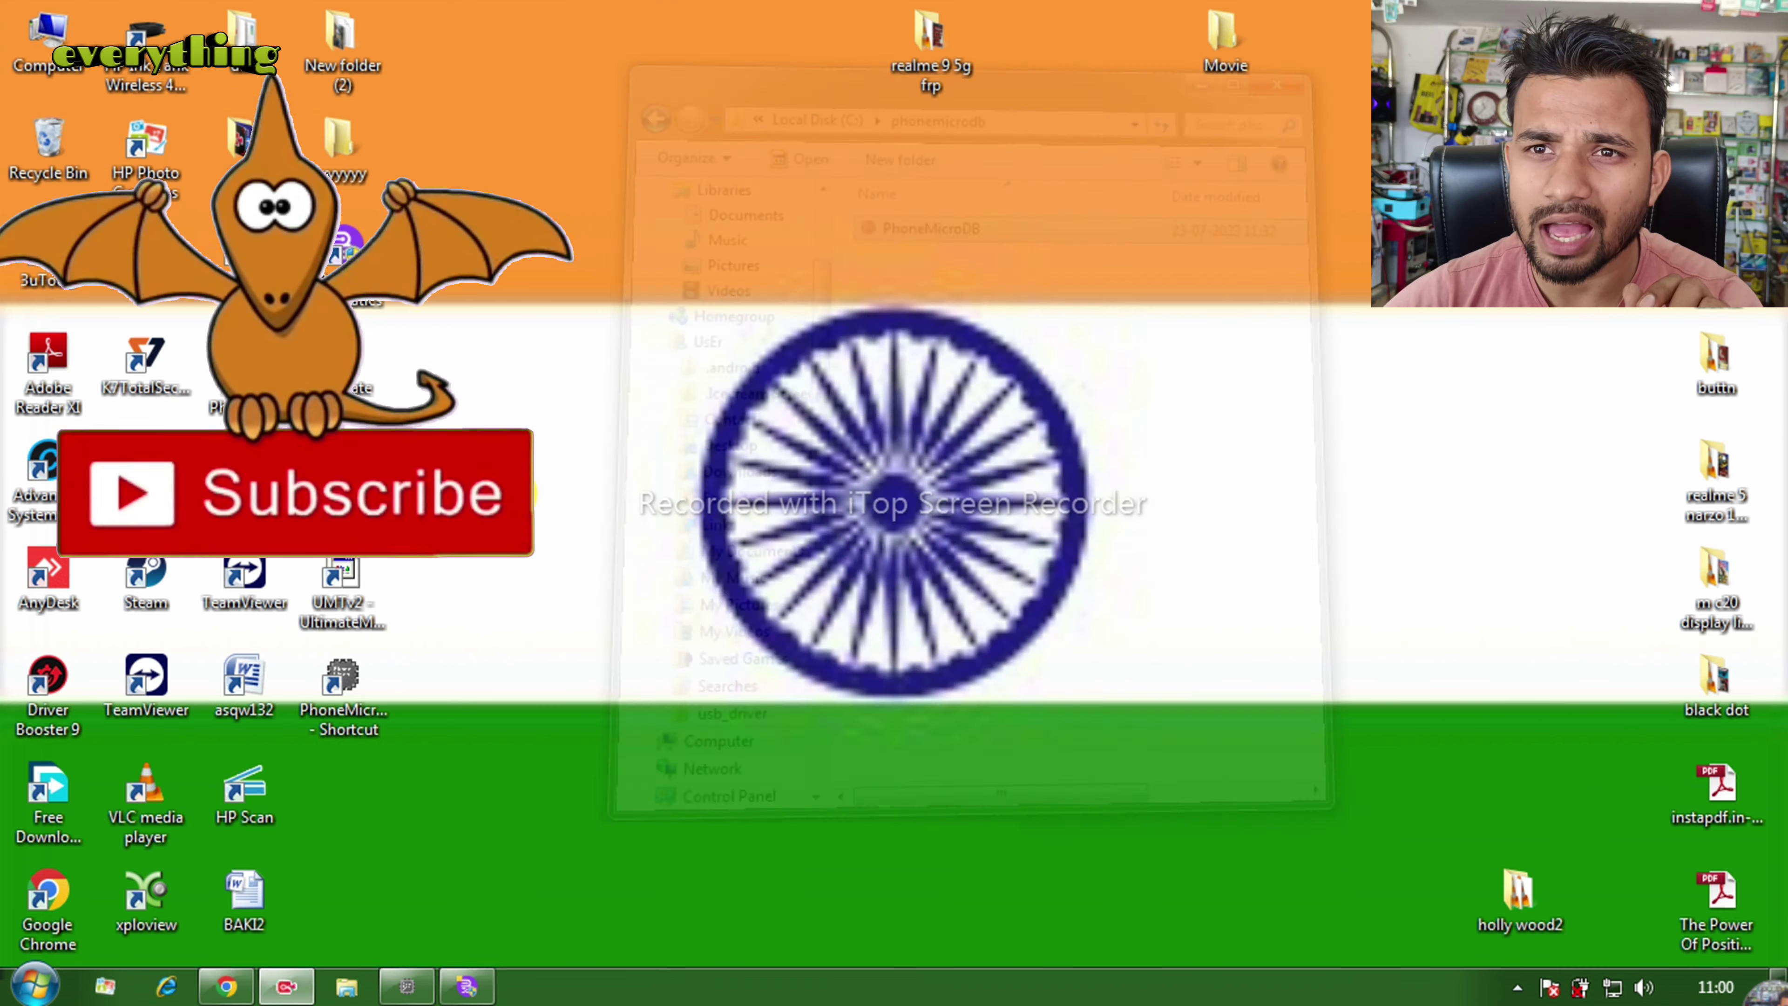
Launch PhoneMicroDB from its desktop shortcut, view the new user account form, and close it without creating an account
{"action": "left_click", "coordinate": [338, 711]}
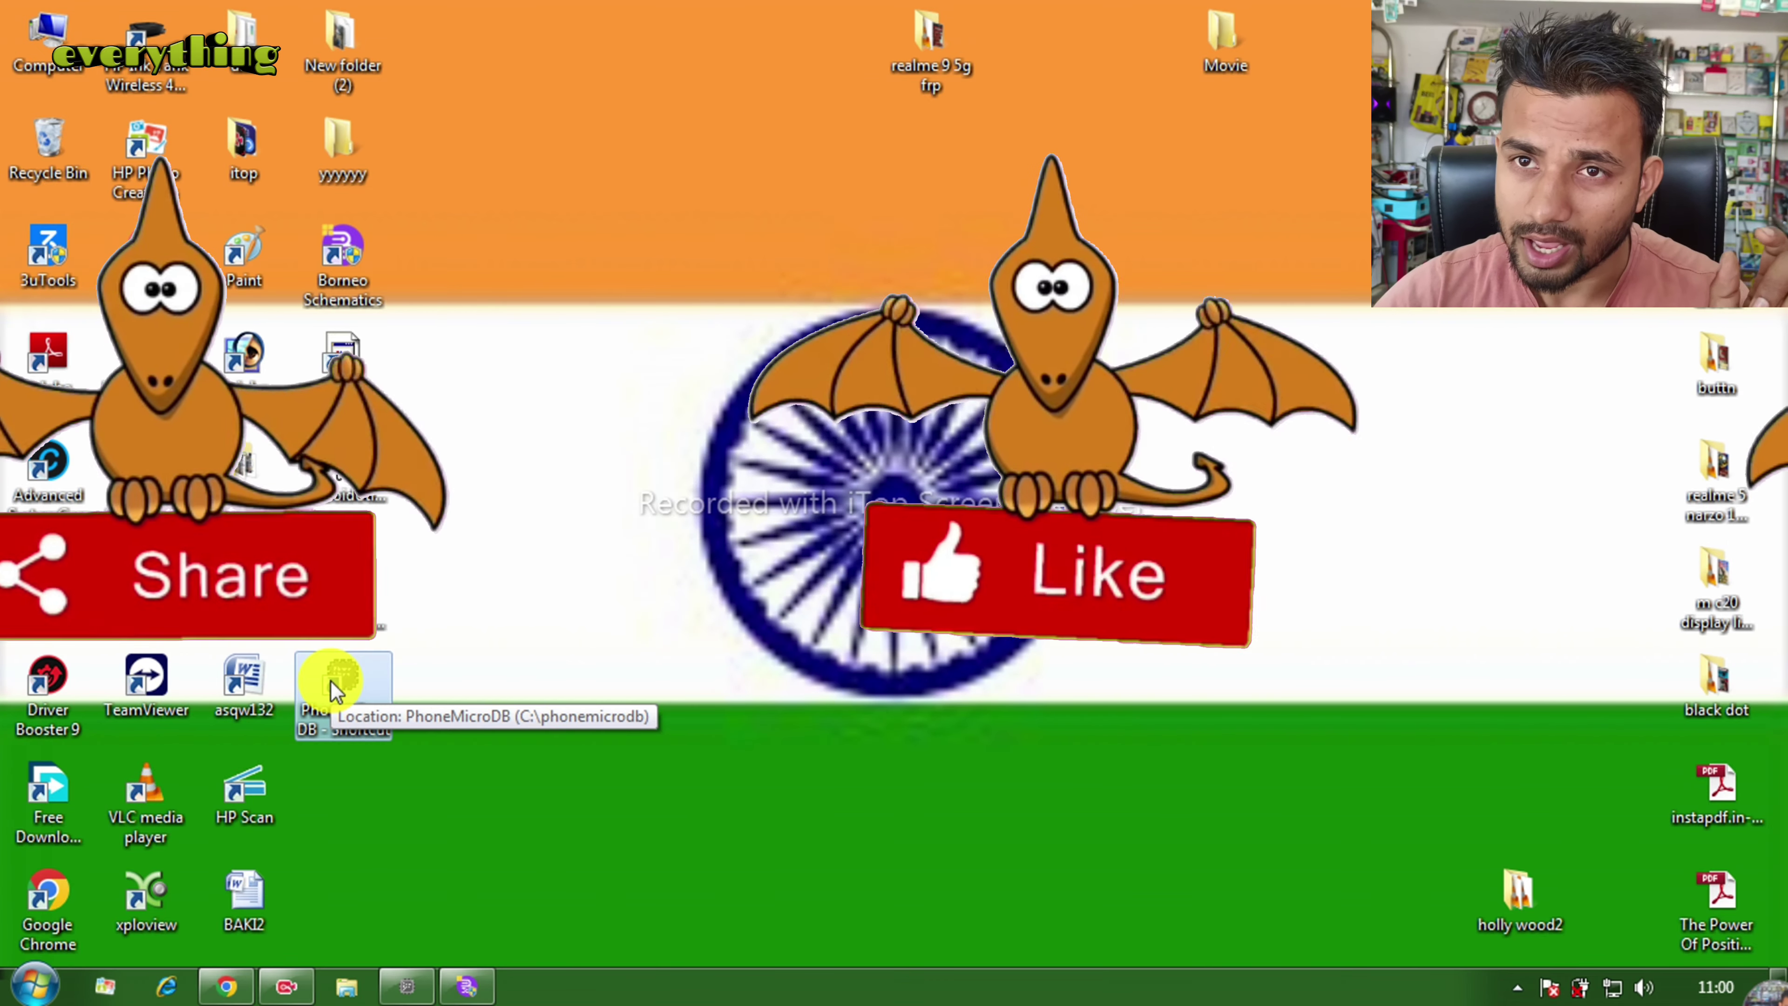
{"action": "double_click", "coordinate": [355, 694]}
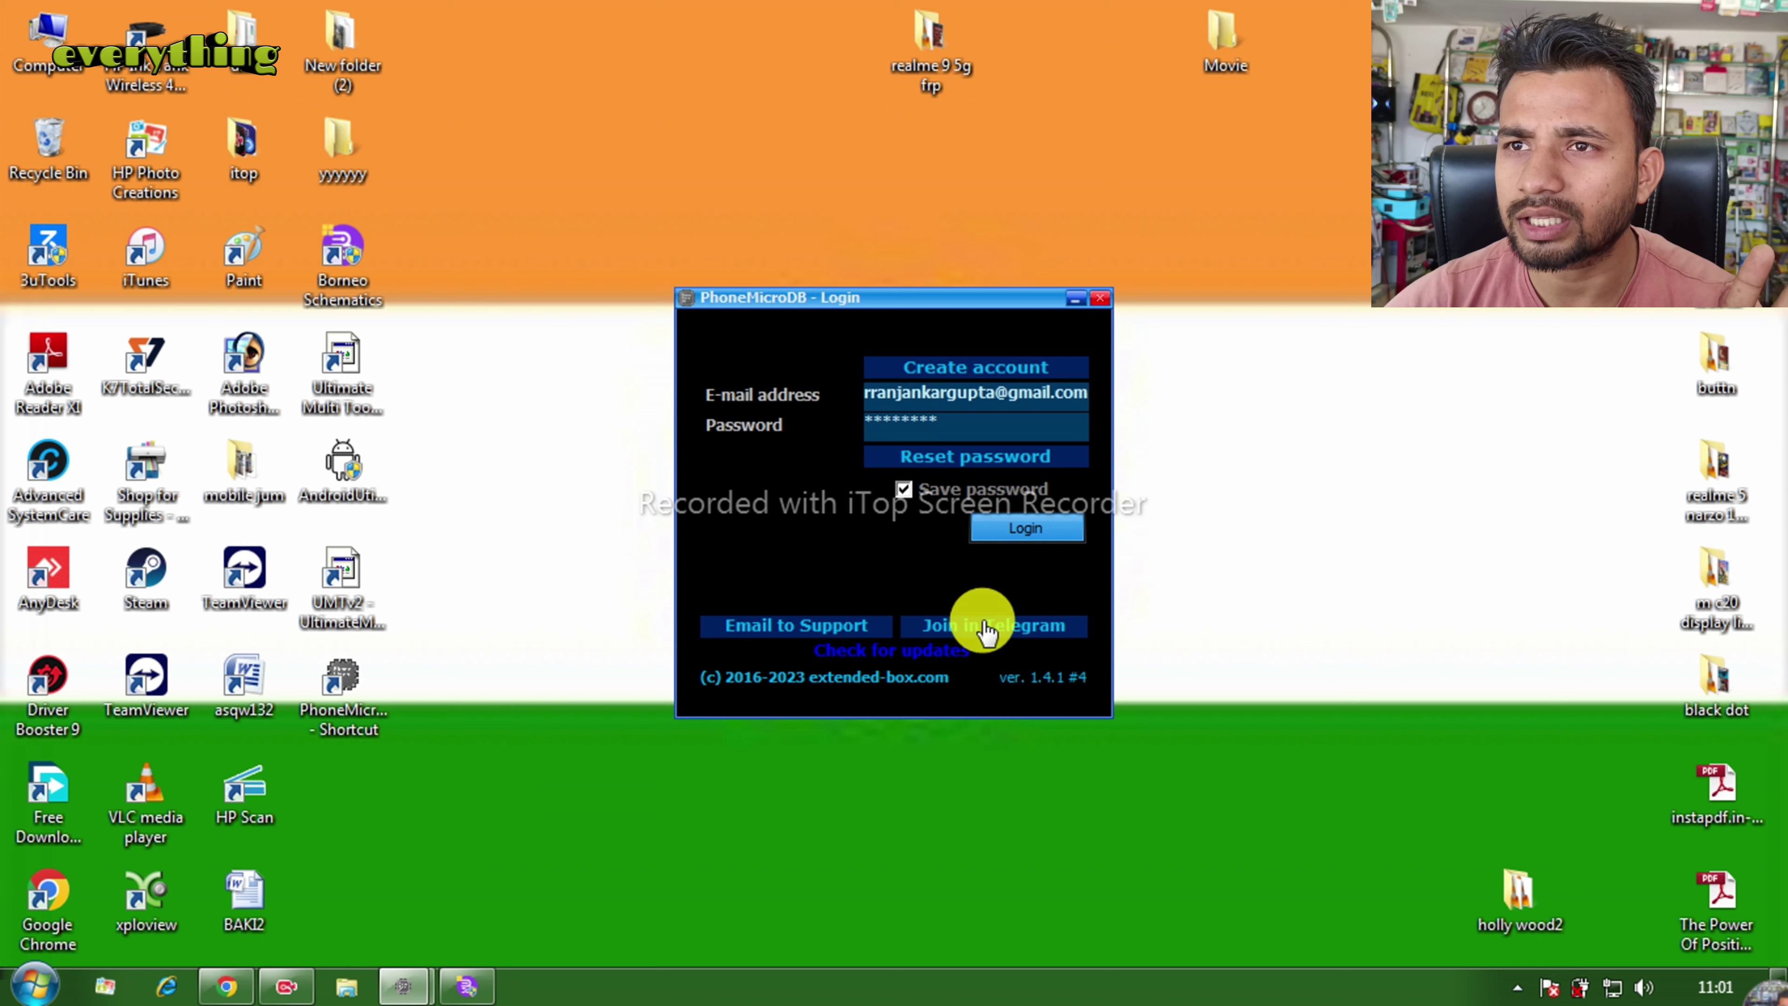
{"action": "left_click", "coordinate": [1038, 384]}
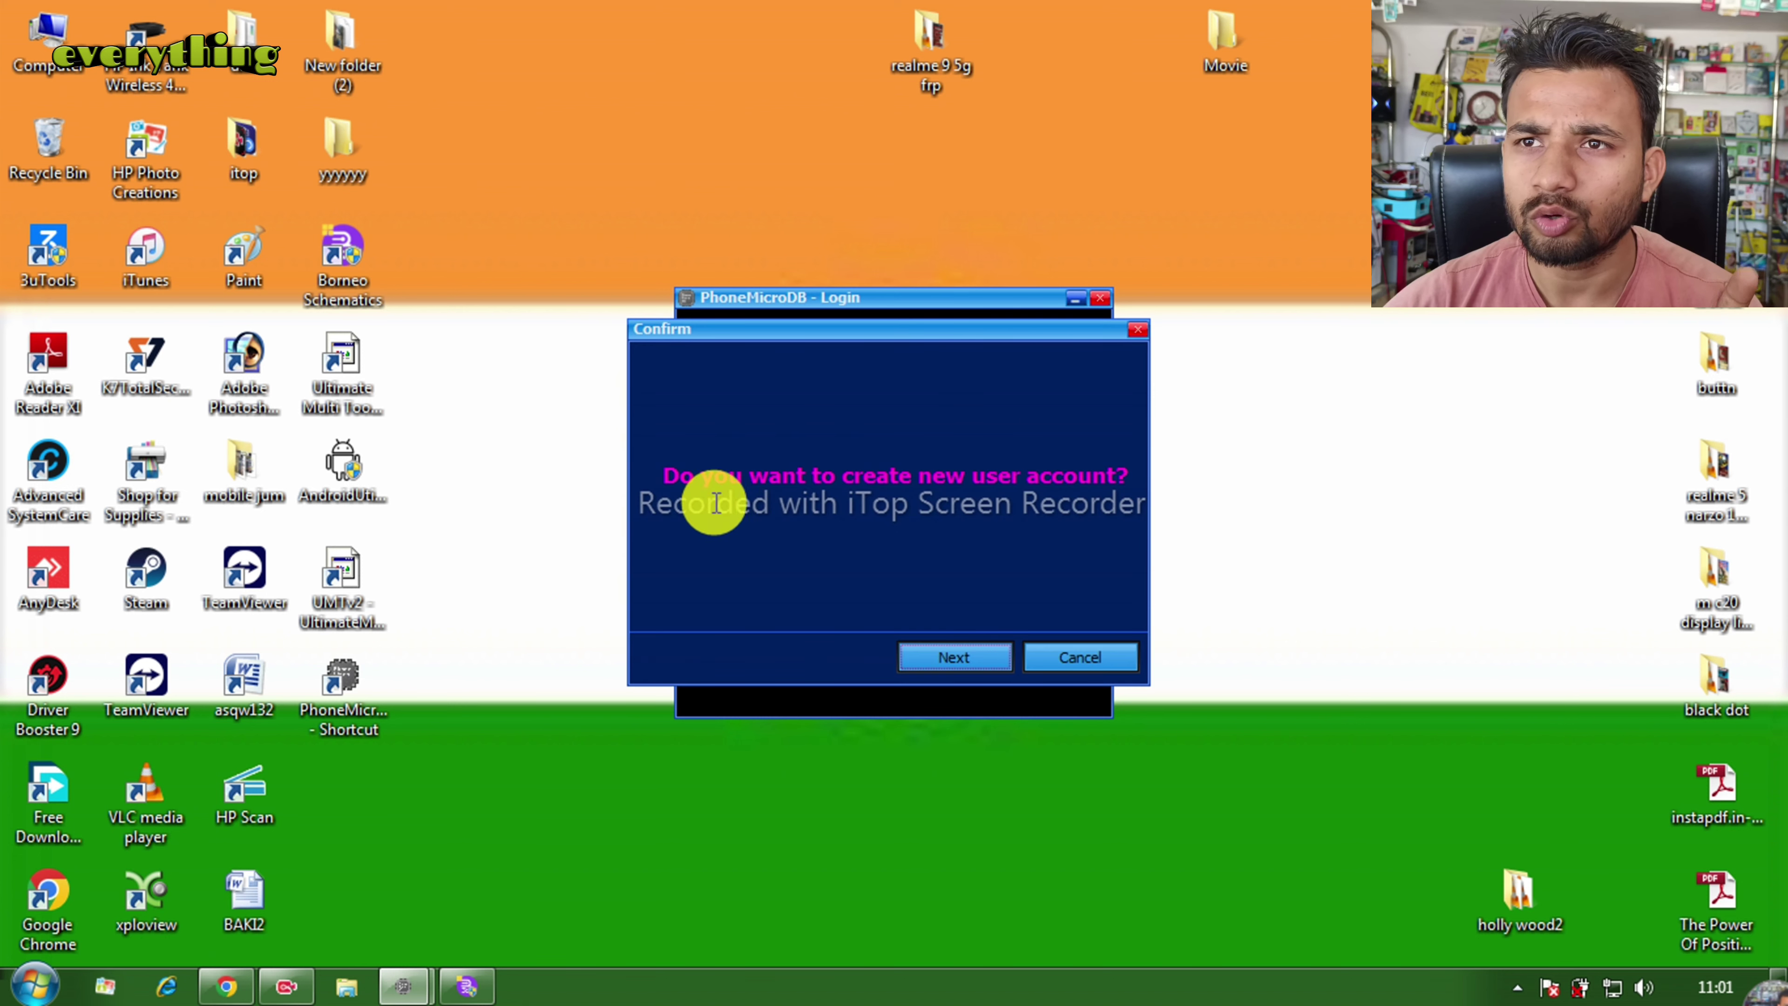
{"action": "left_click", "coordinate": [955, 658]}
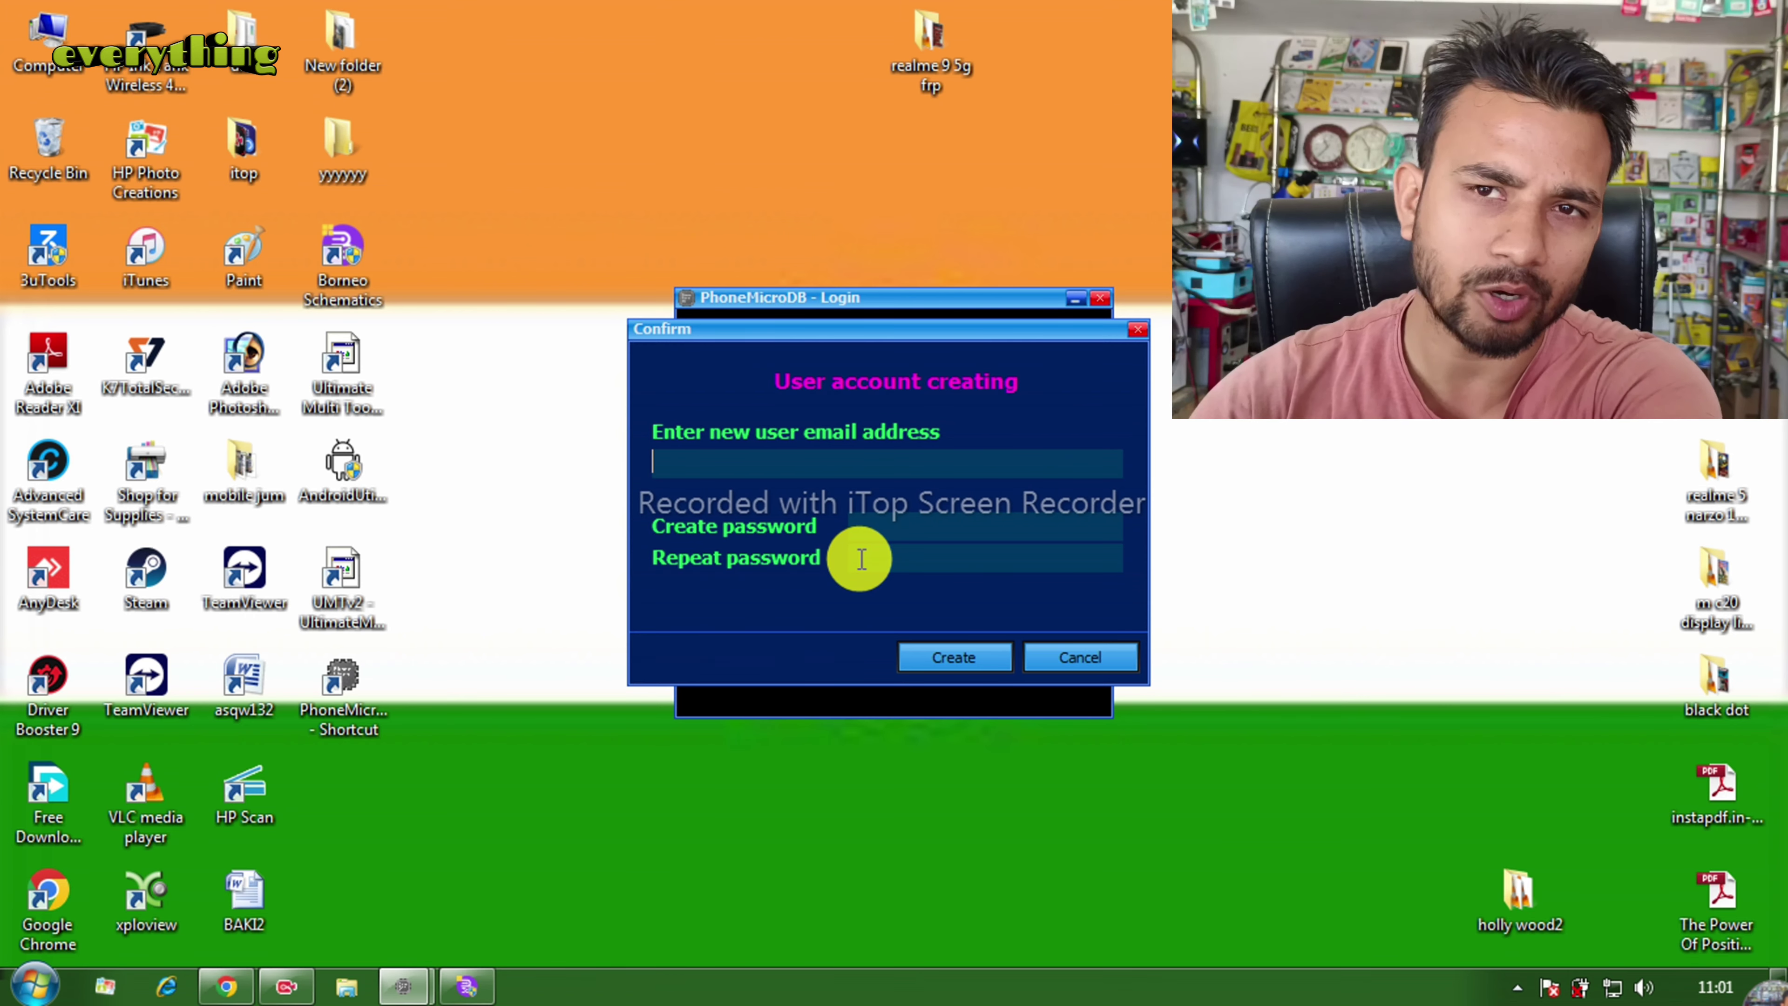
{"action": "left_click", "coordinate": [1138, 331]}
{"action": "left_click", "coordinate": [1100, 298]}
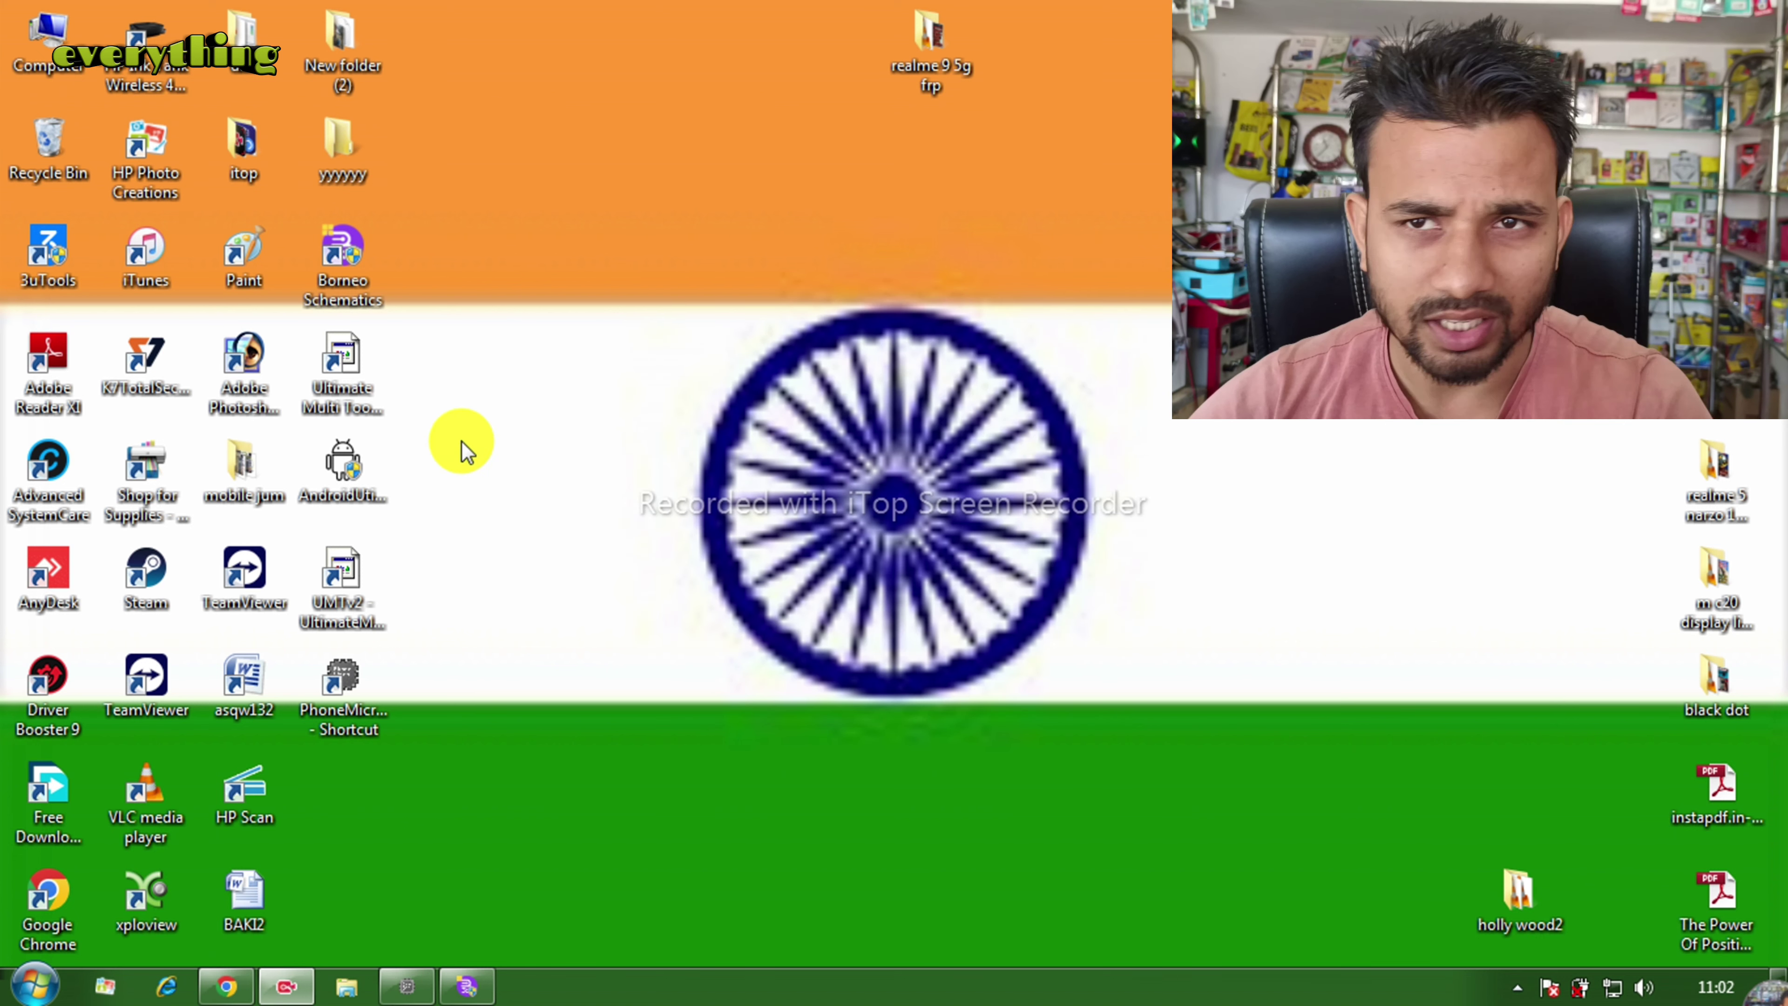
Launch PhoneMicroDB from the desktop shortcut again and log in with the saved account credentials
{"action": "double_click", "coordinate": [355, 690]}
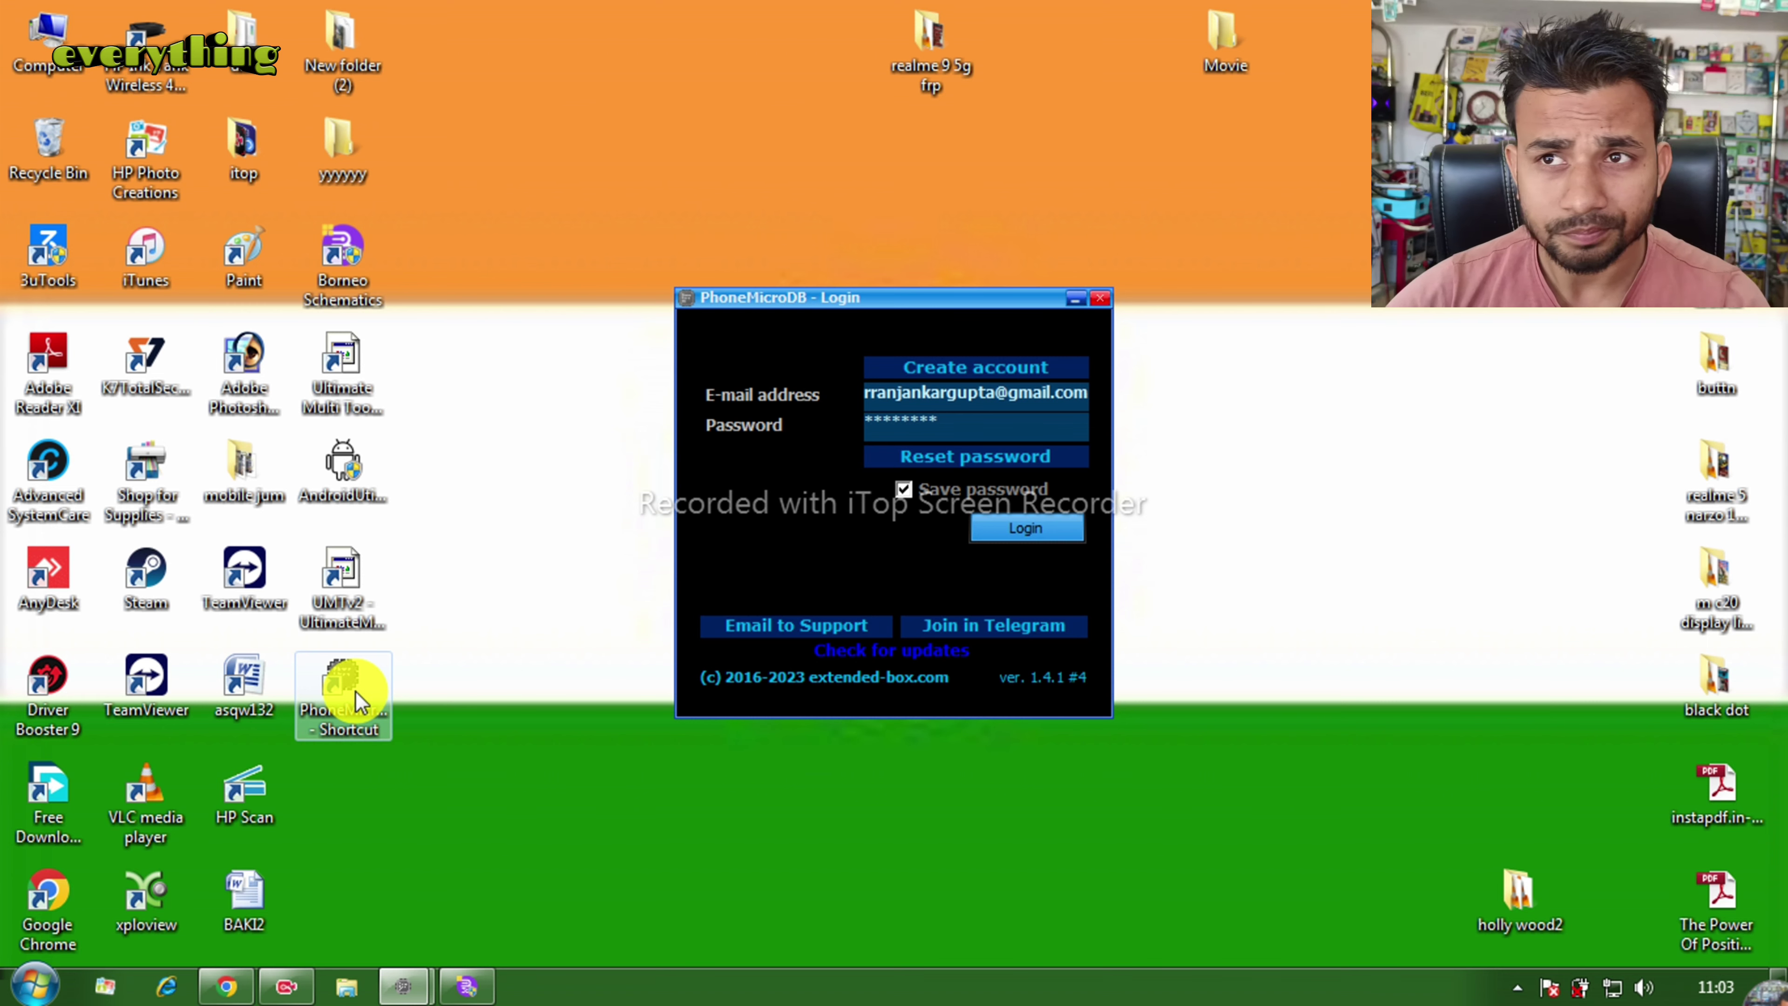
{"action": "left_click", "coordinate": [965, 400]}
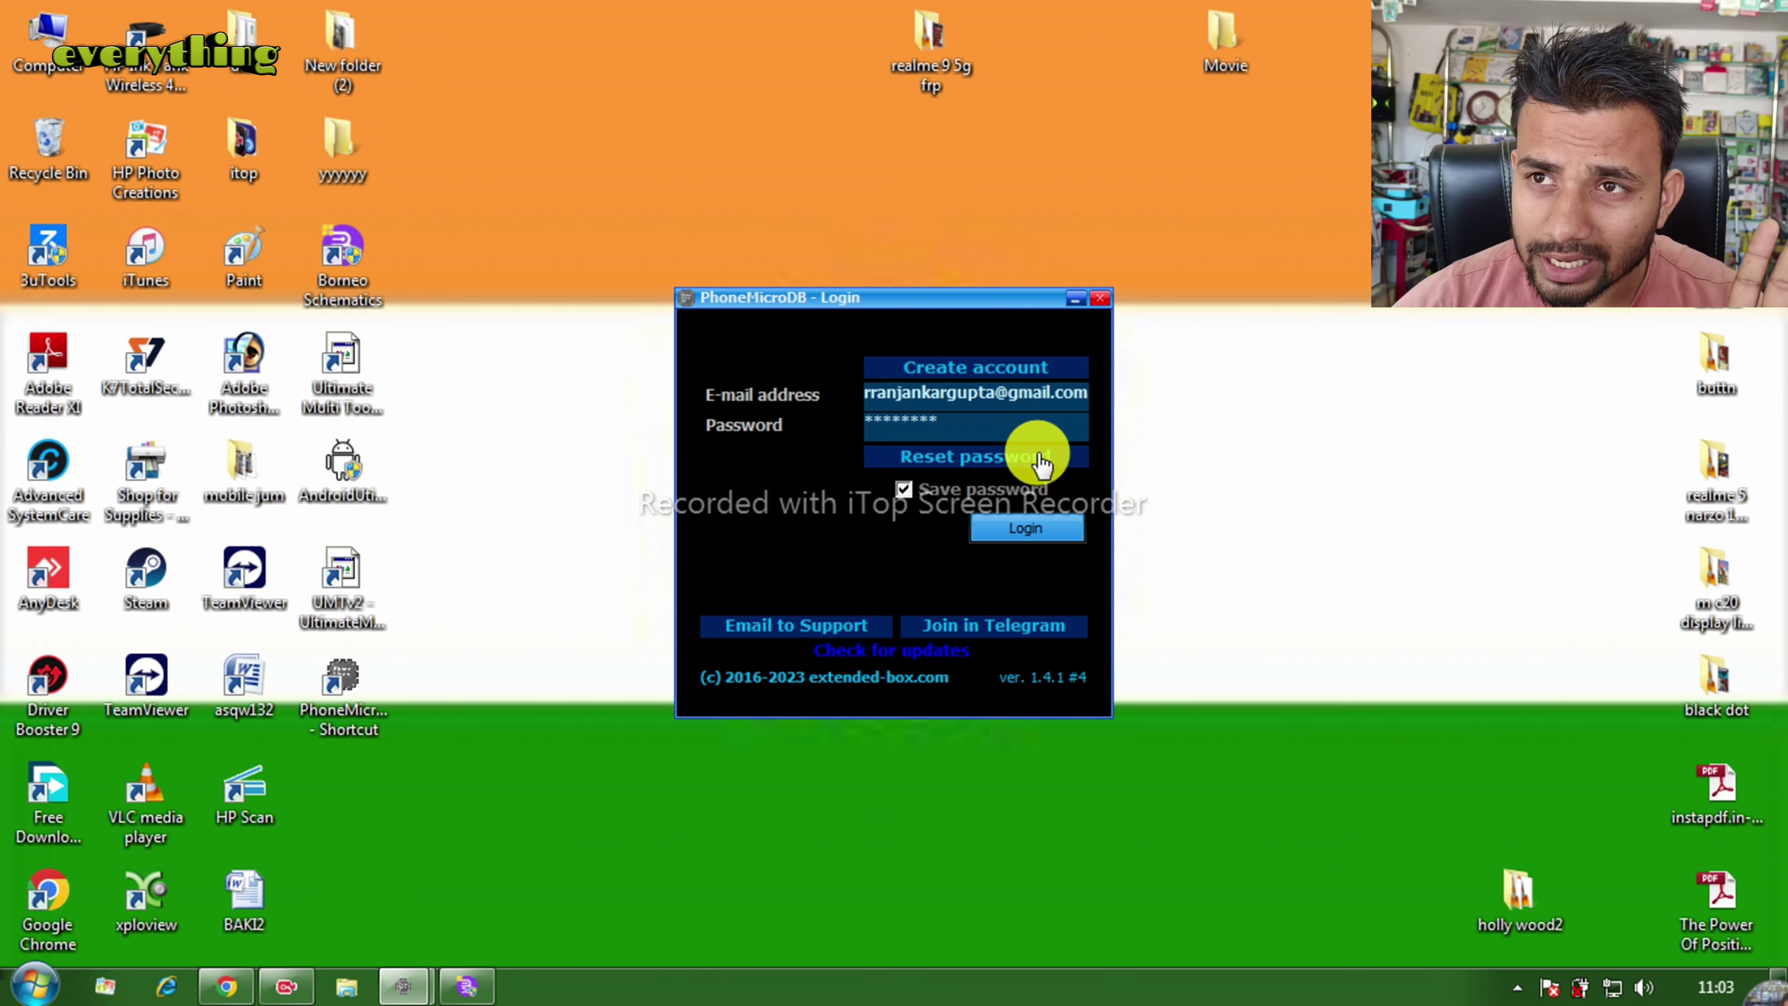
{"action": "left_click", "coordinate": [1021, 529]}
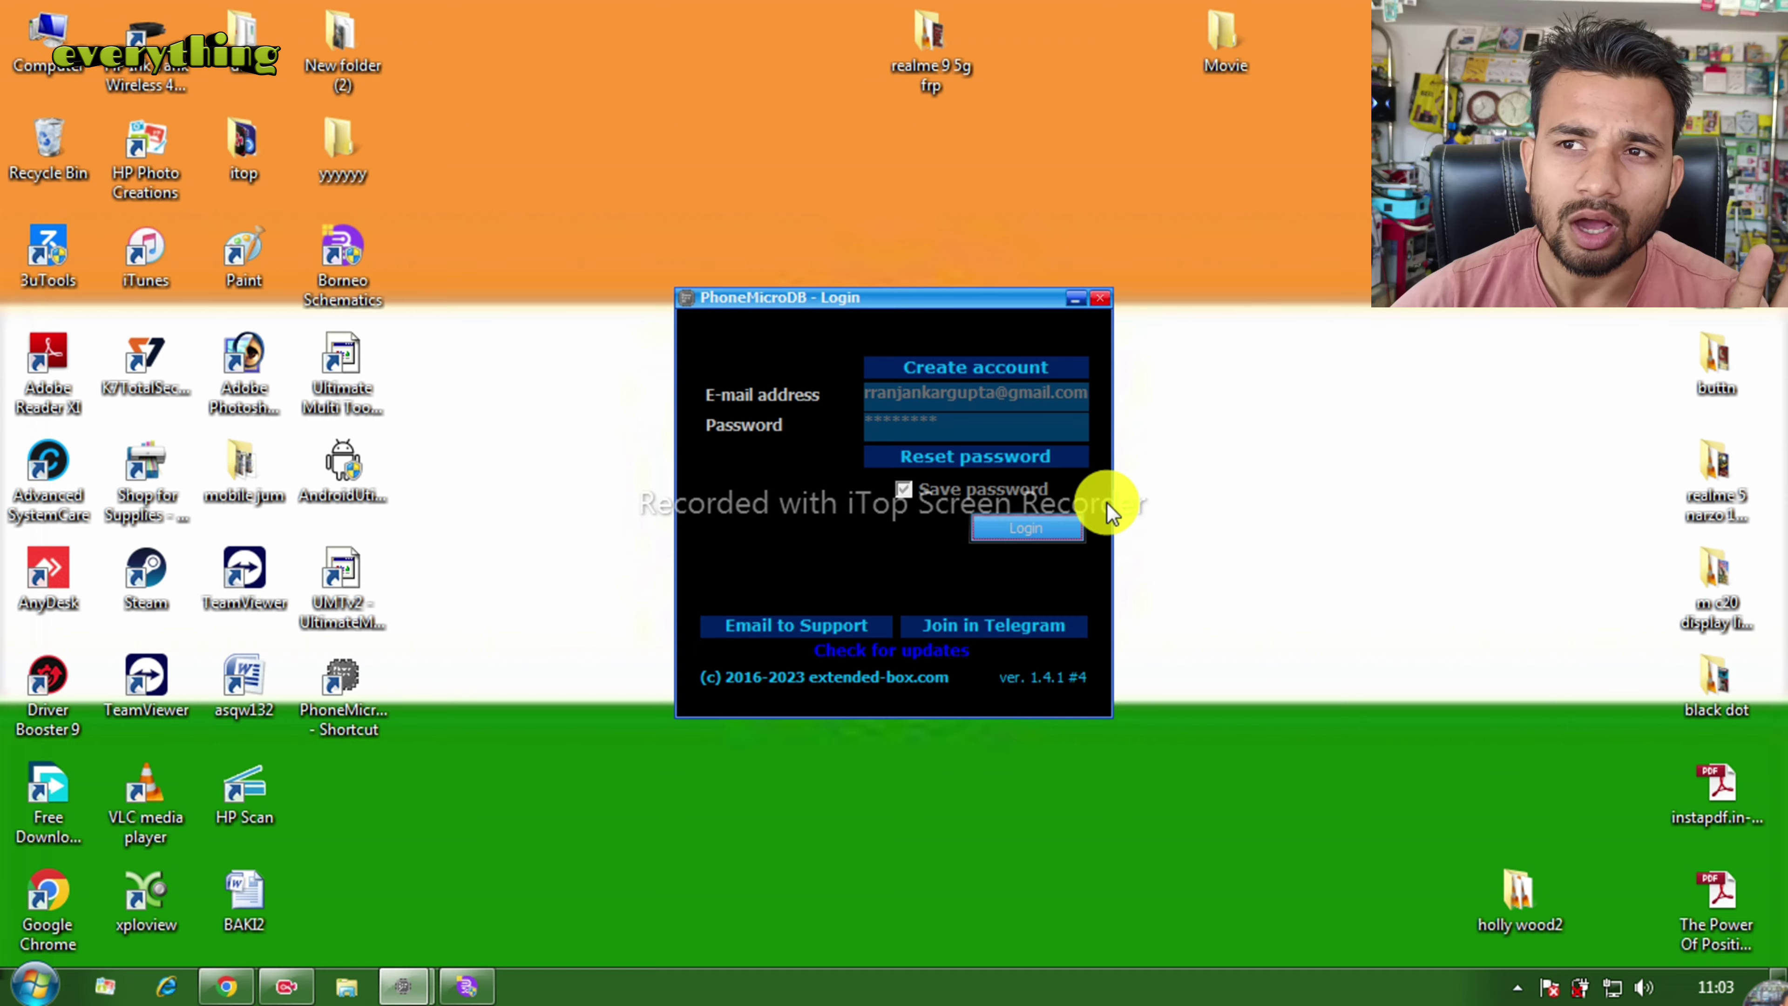
{"action": "left_click", "coordinate": [1043, 531]}
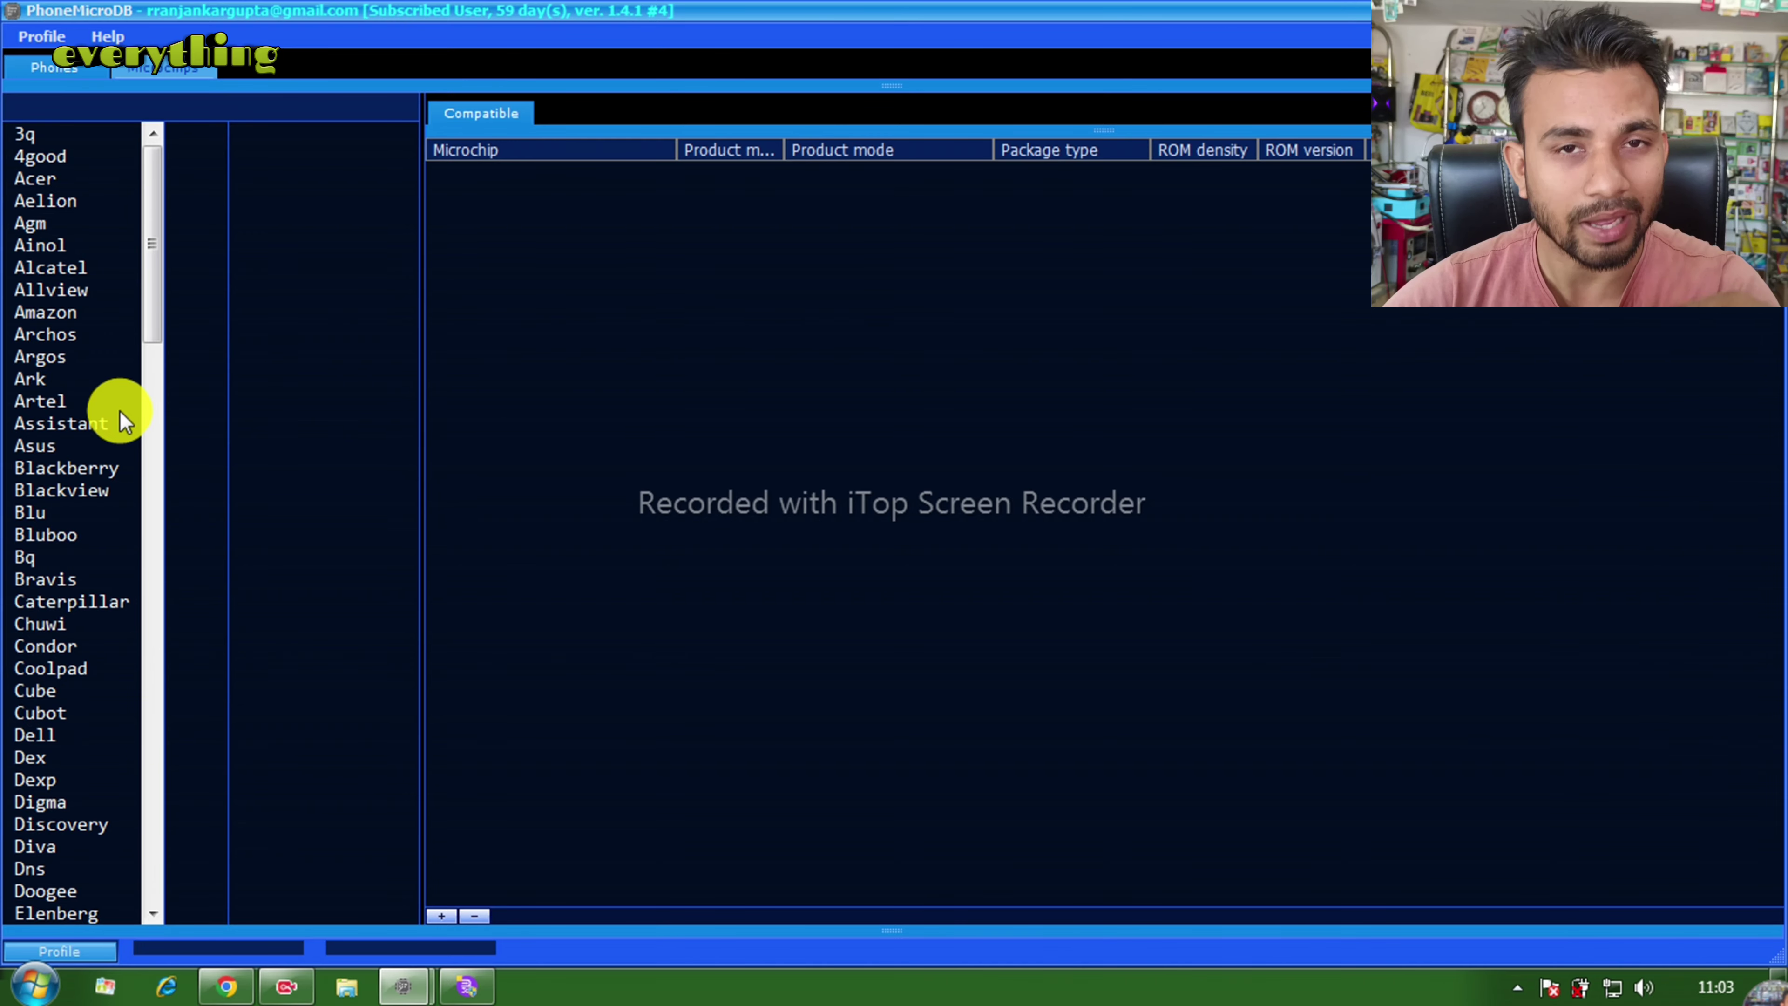
Browse the phone brand list past Lenovo and Itel and select Vivo
{"action": "left_click", "coordinate": [155, 327]}
{"action": "left_click_drag", "start_coordinate": [155, 327], "coordinate": [162, 579]}
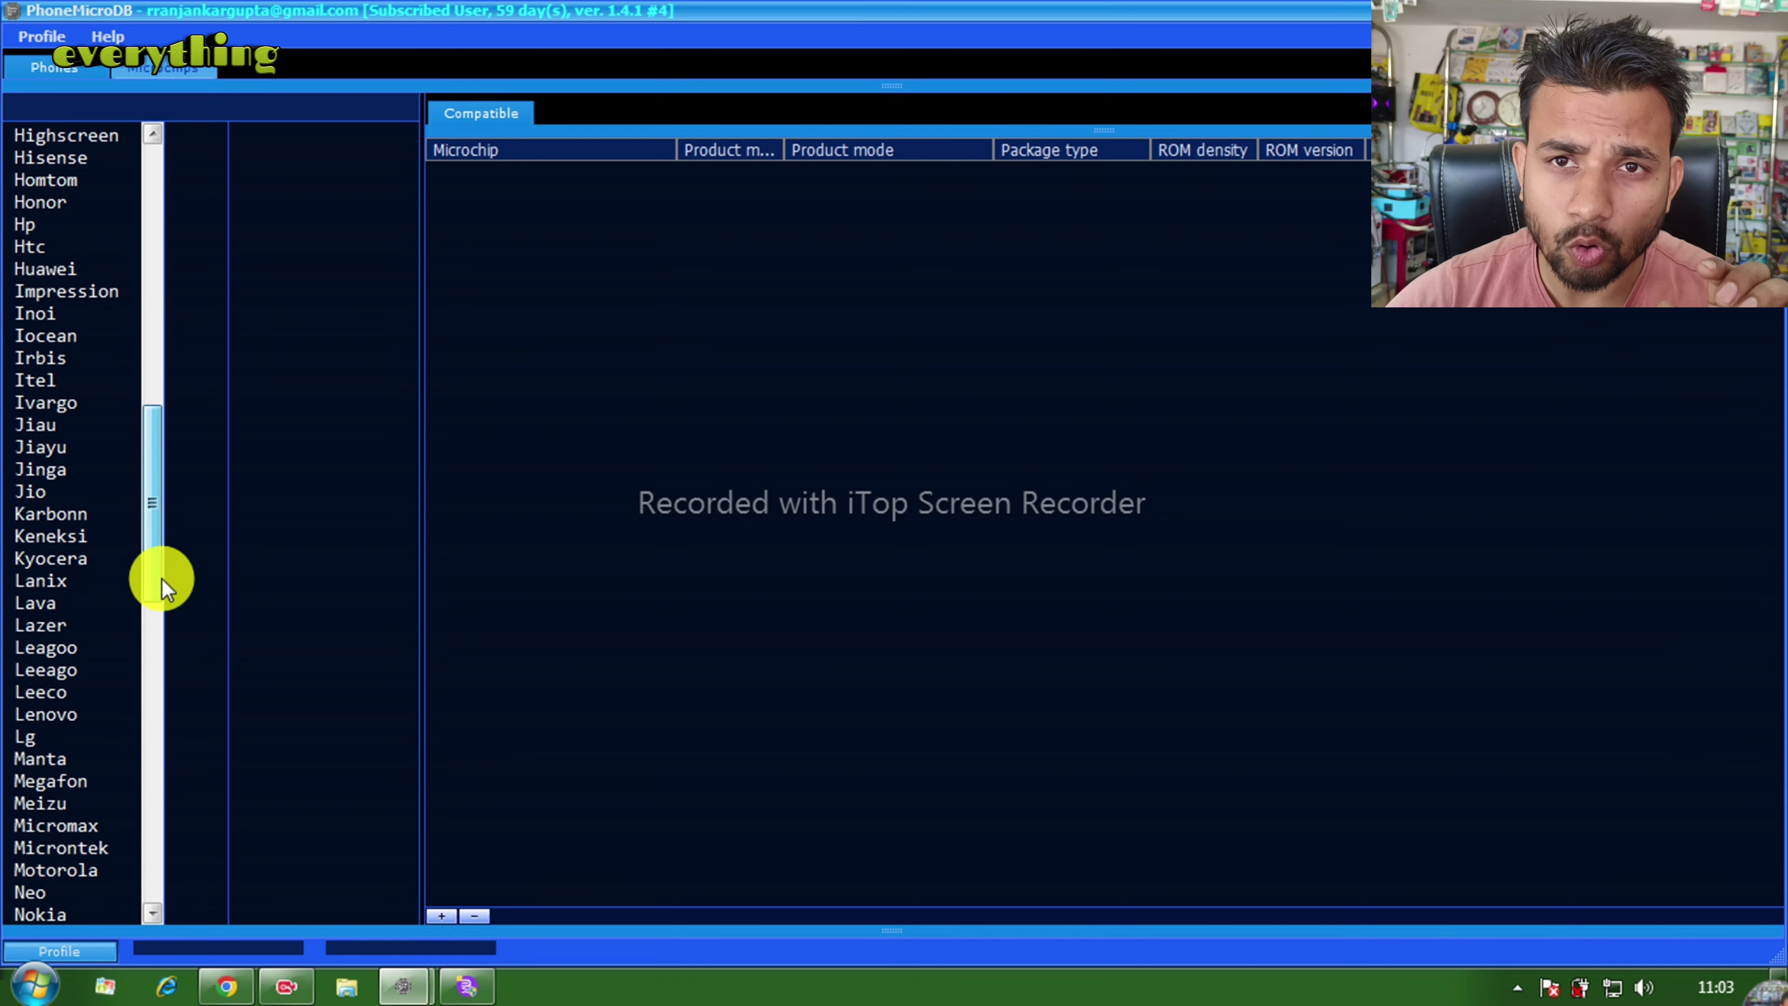
{"action": "left_click", "coordinate": [37, 714]}
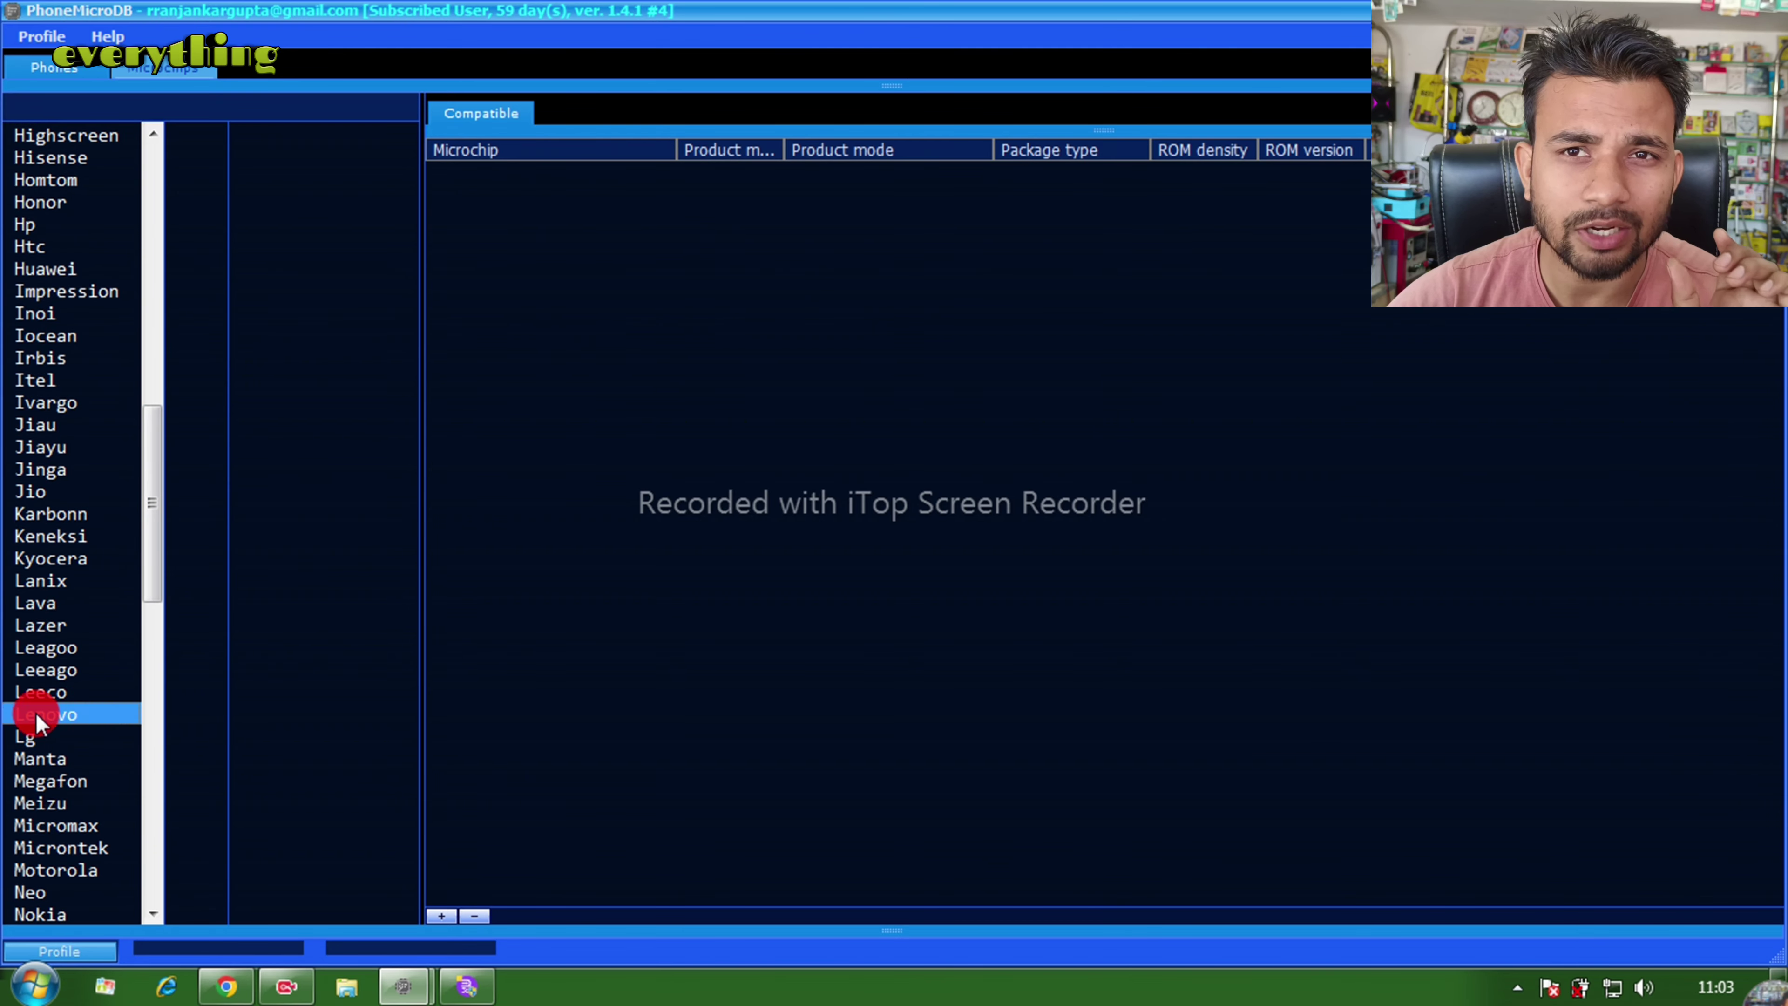
{"action": "left_click", "coordinate": [56, 381]}
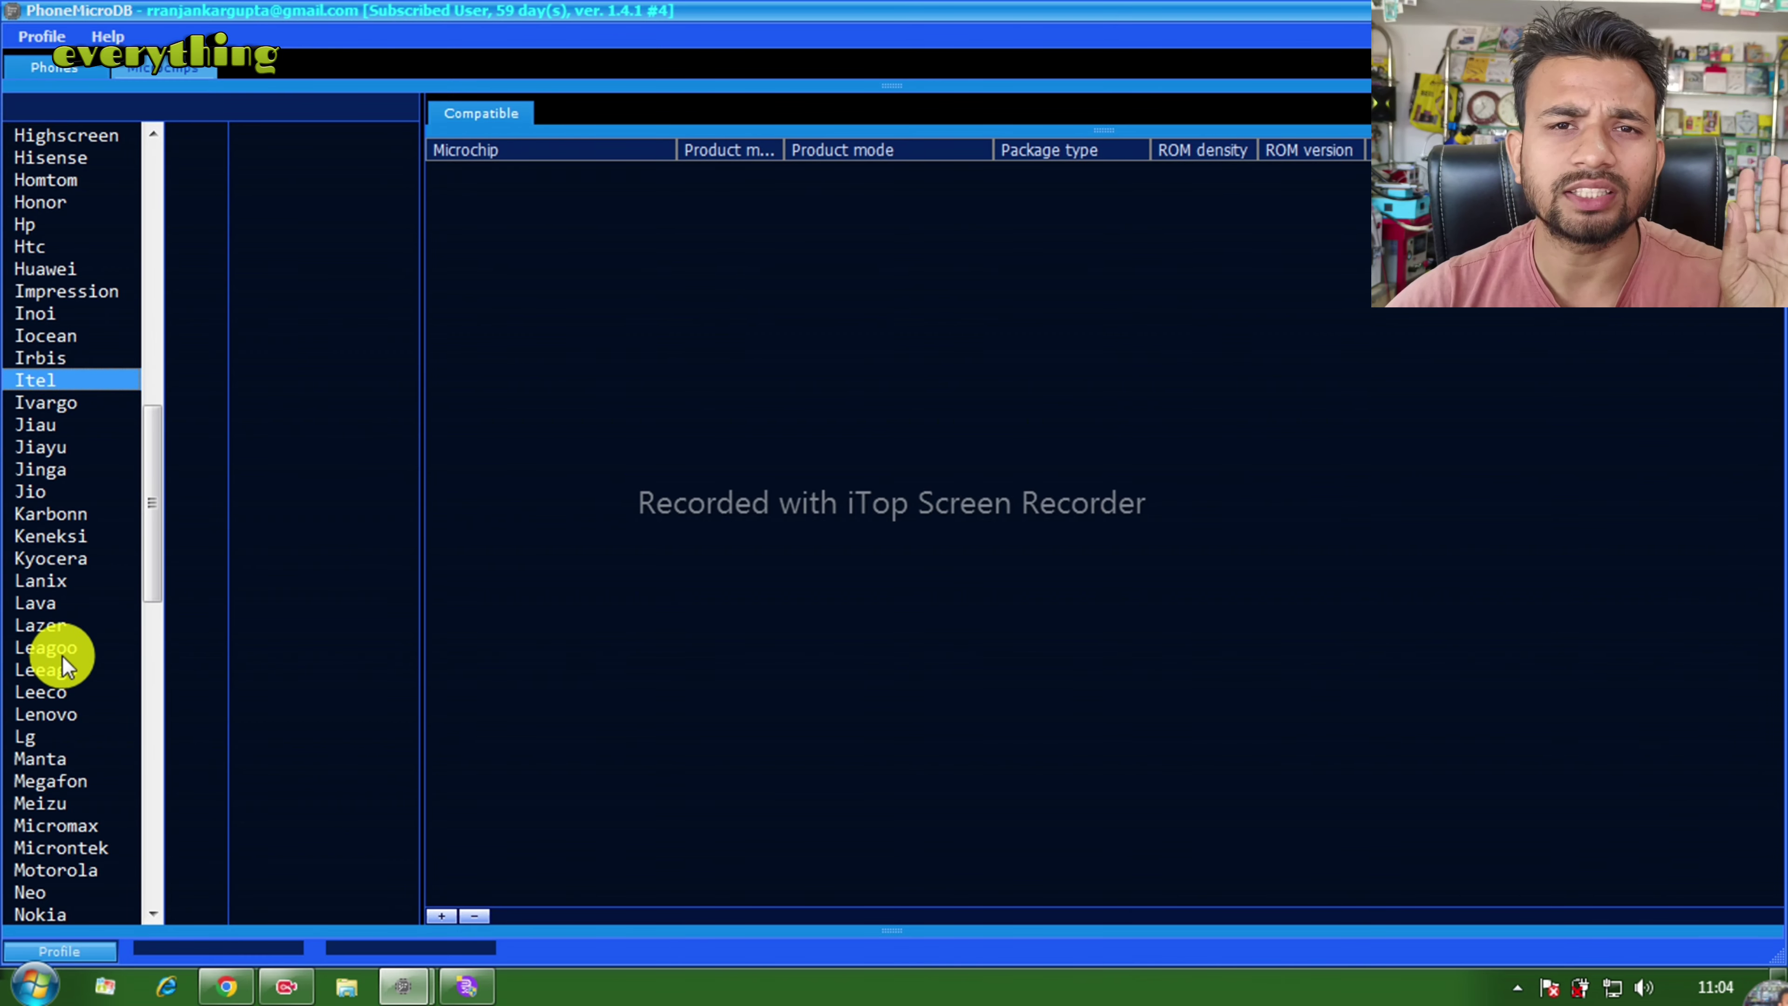
{"action": "left_click_drag", "start_coordinate": [144, 591], "coordinate": [149, 742]}
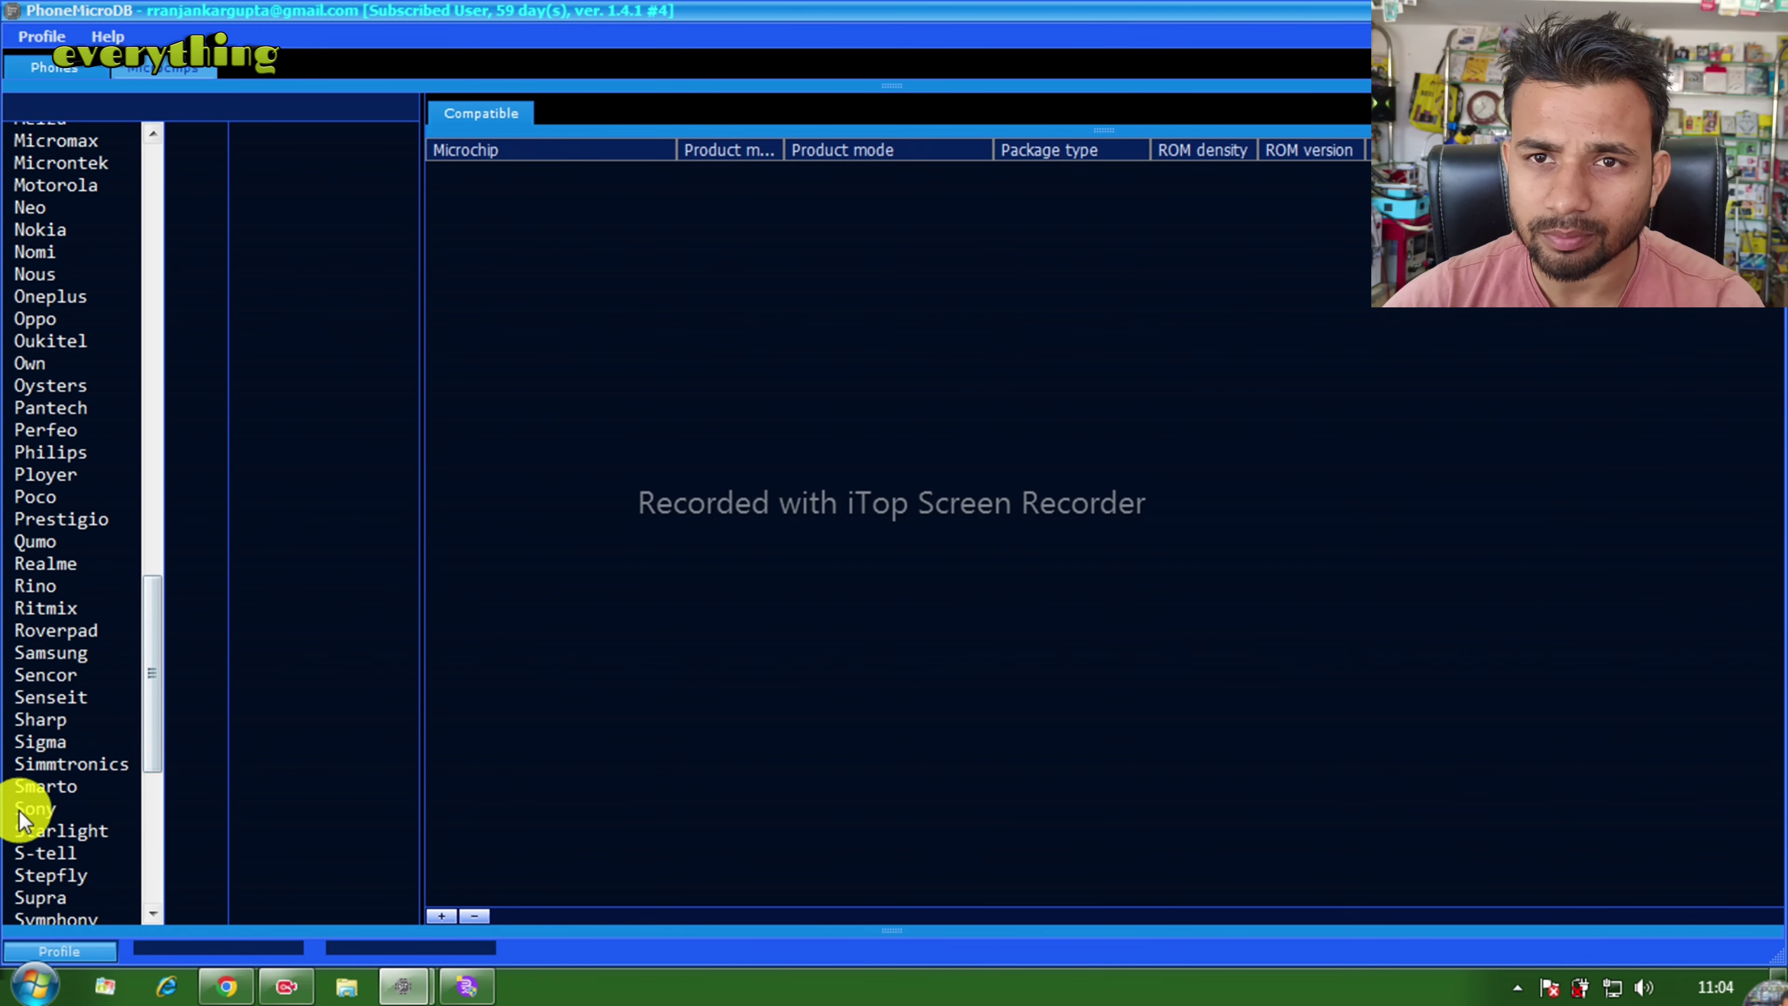
{"action": "left_click_drag", "start_coordinate": [151, 647], "coordinate": [172, 738]}
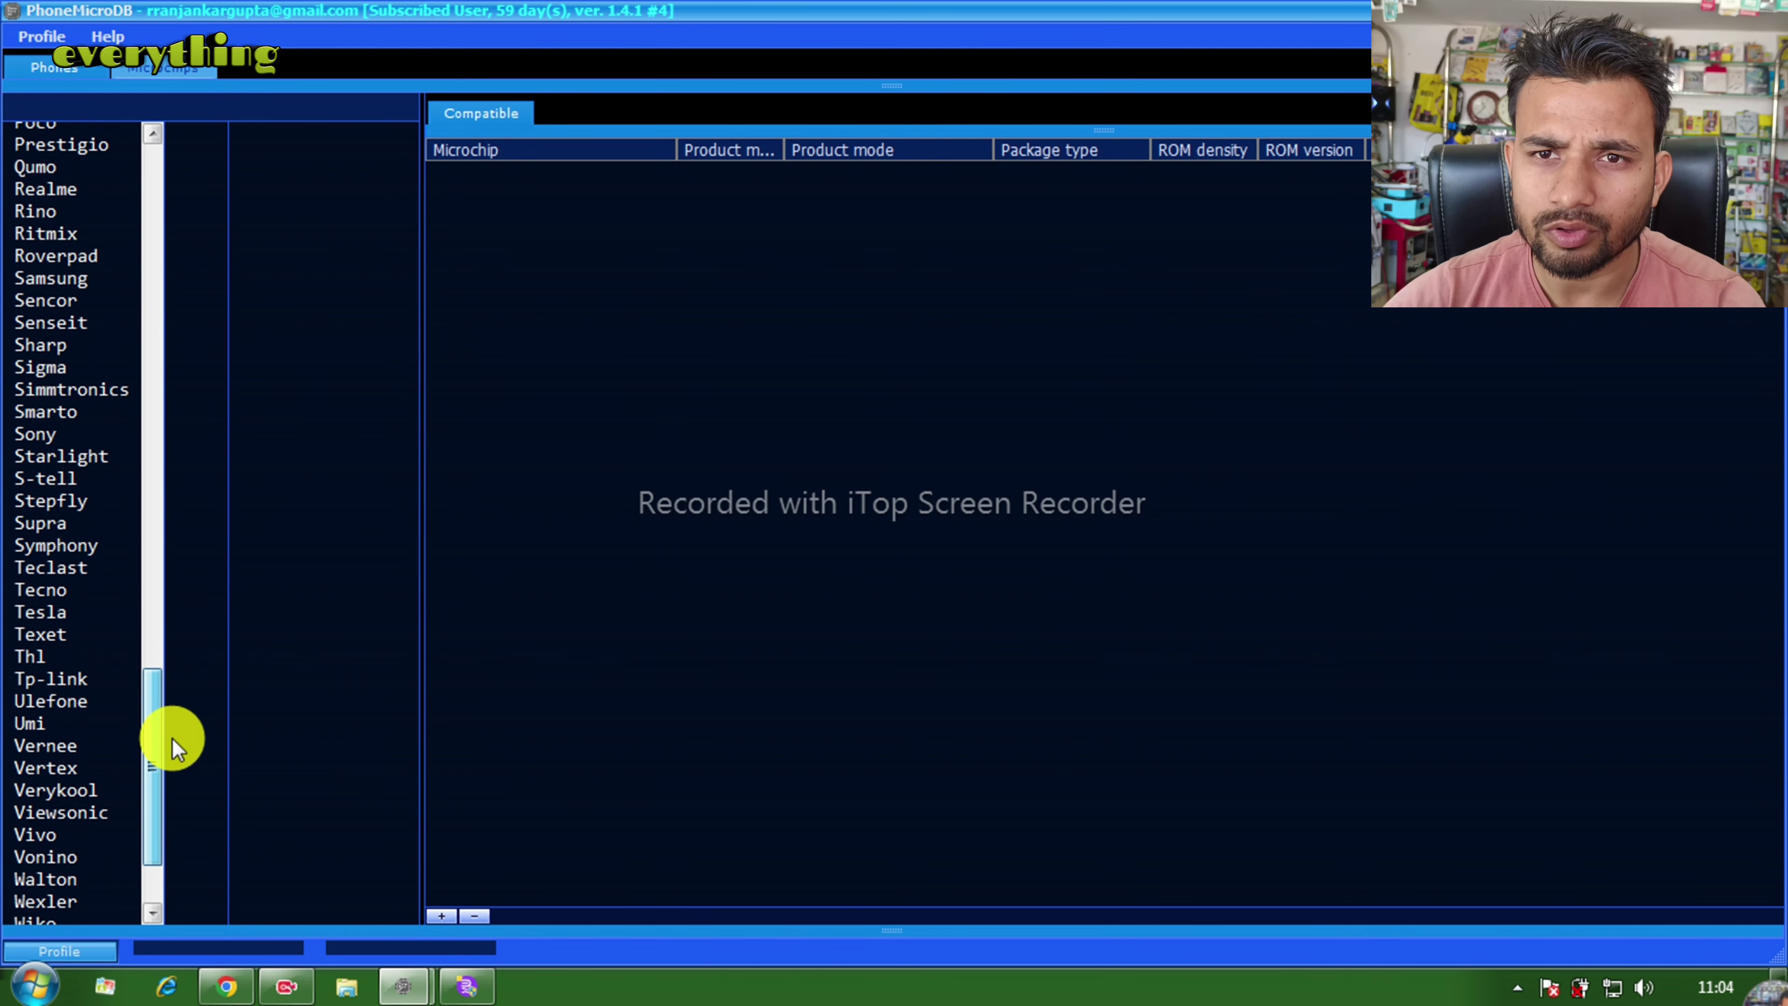
{"action": "left_click", "coordinate": [32, 834]}
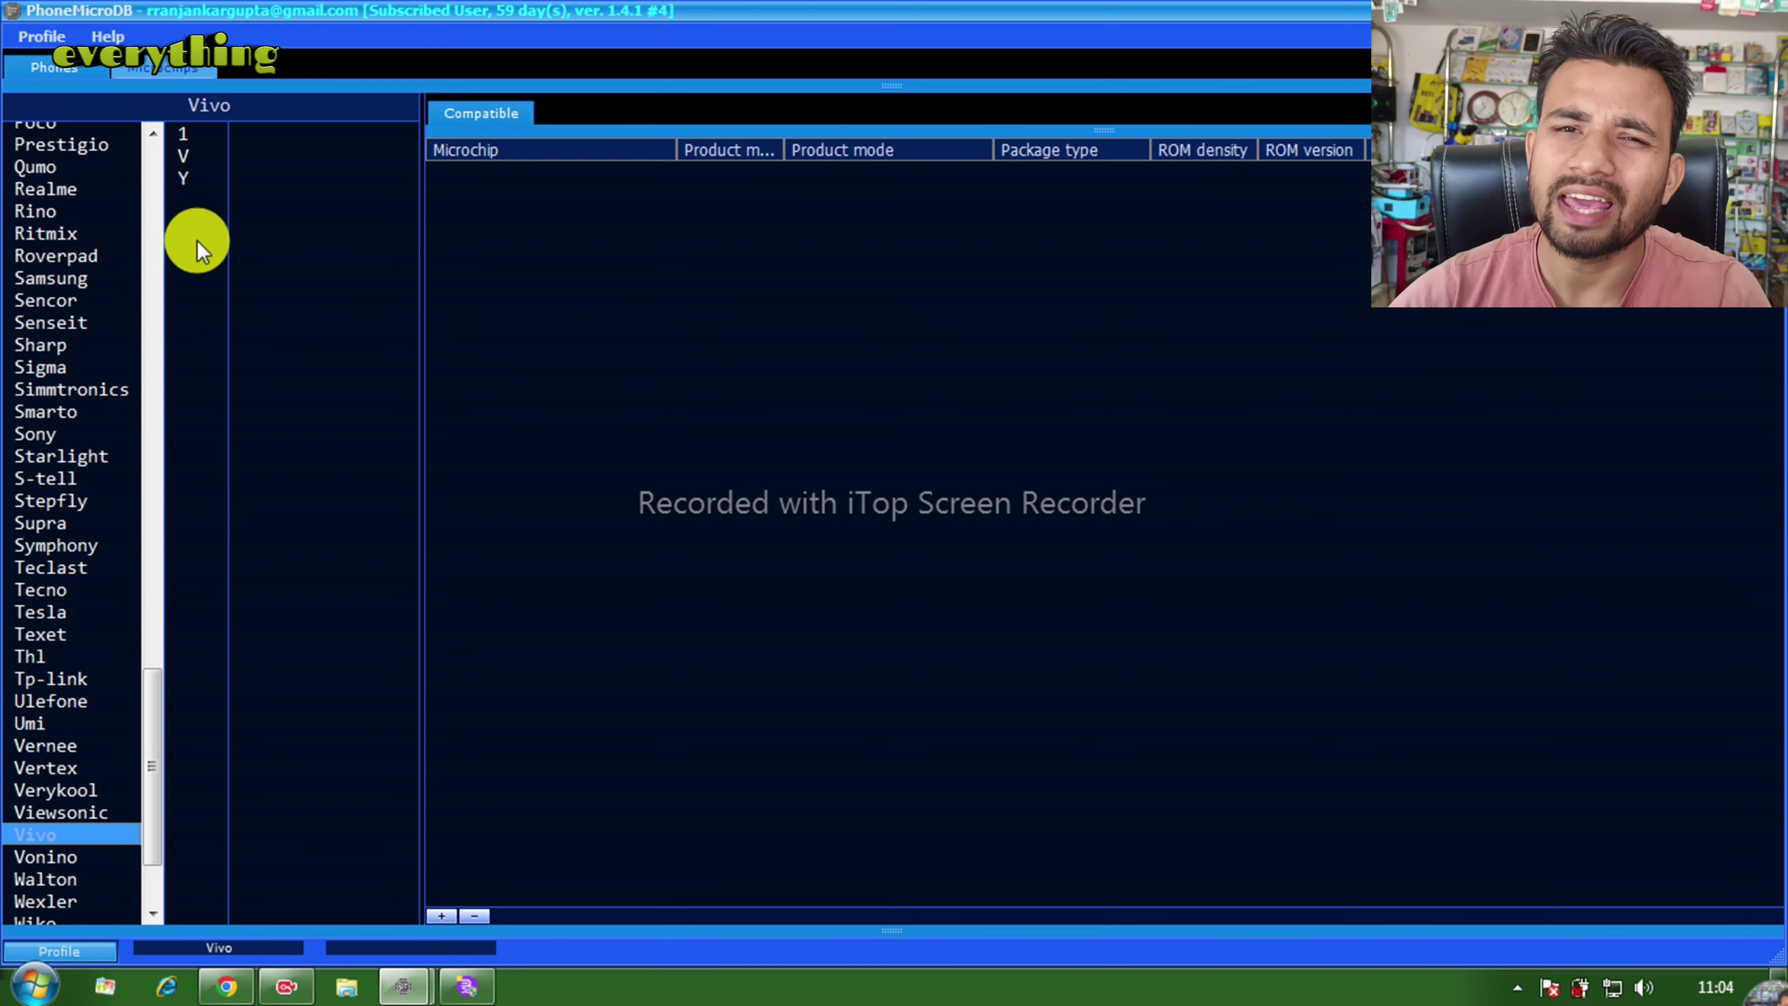
Look through Vivo's V, Y and 1 series and display the compatible microchips for the Y12
{"action": "left_click", "coordinate": [186, 153]}
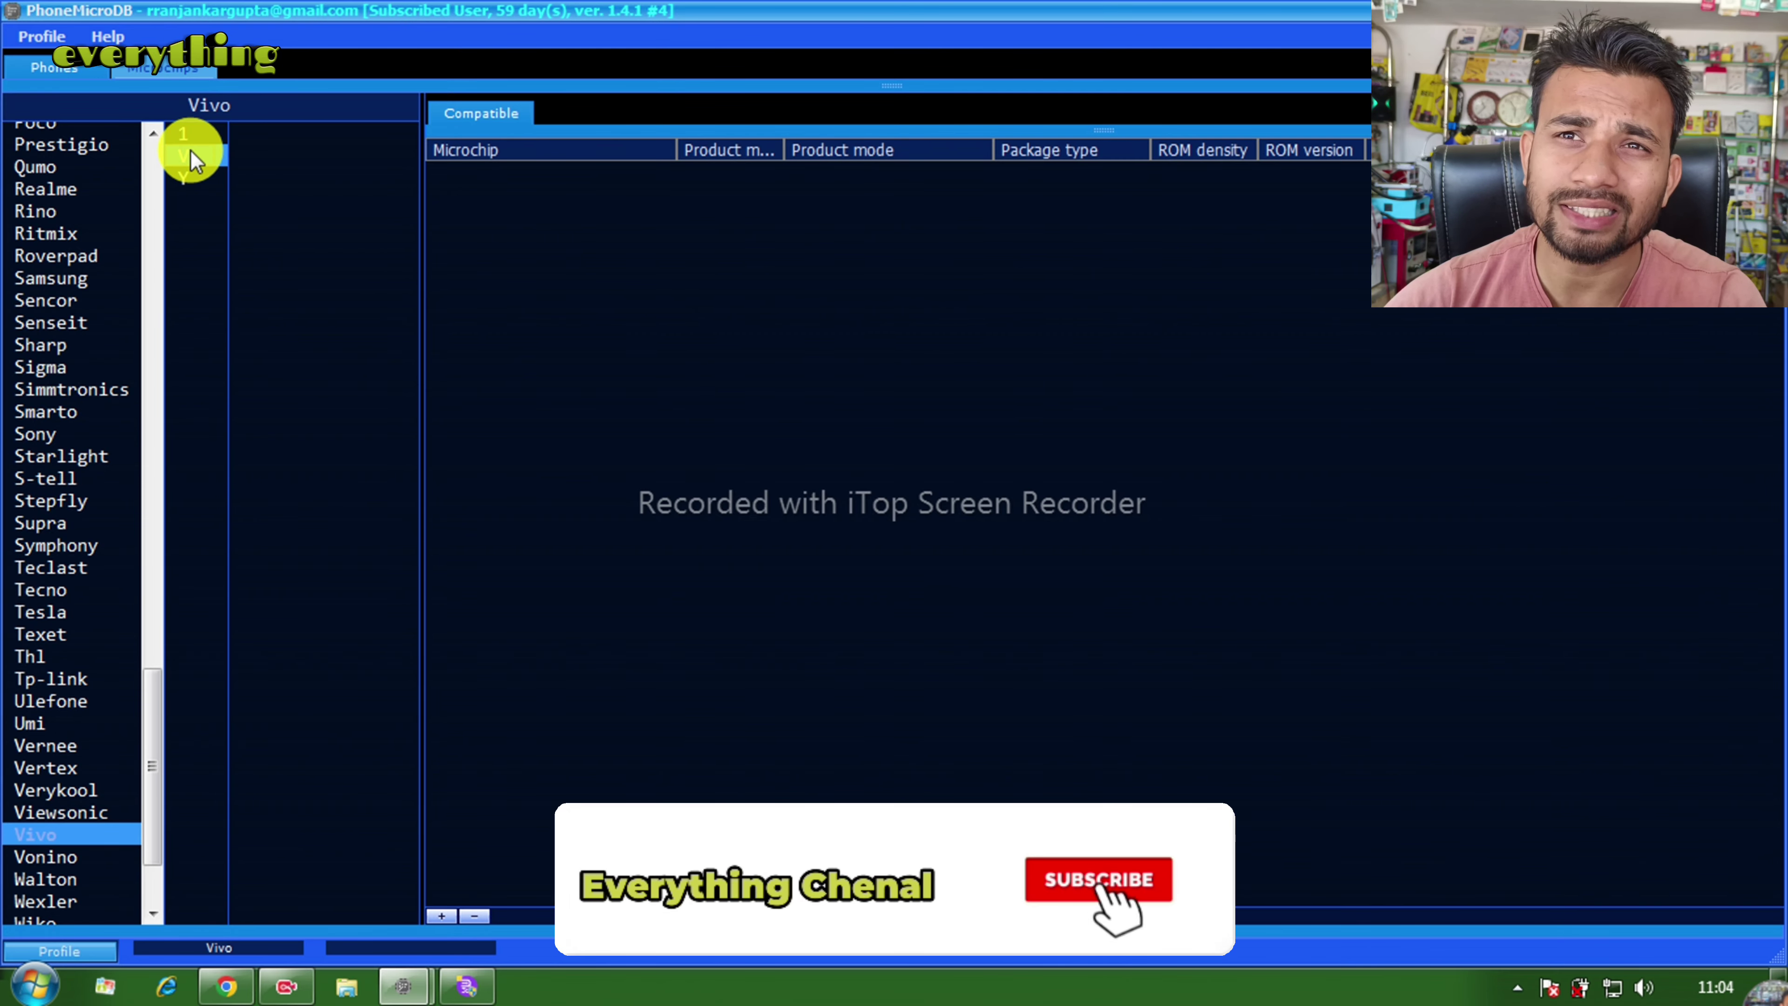
{"action": "left_click", "coordinate": [186, 175]}
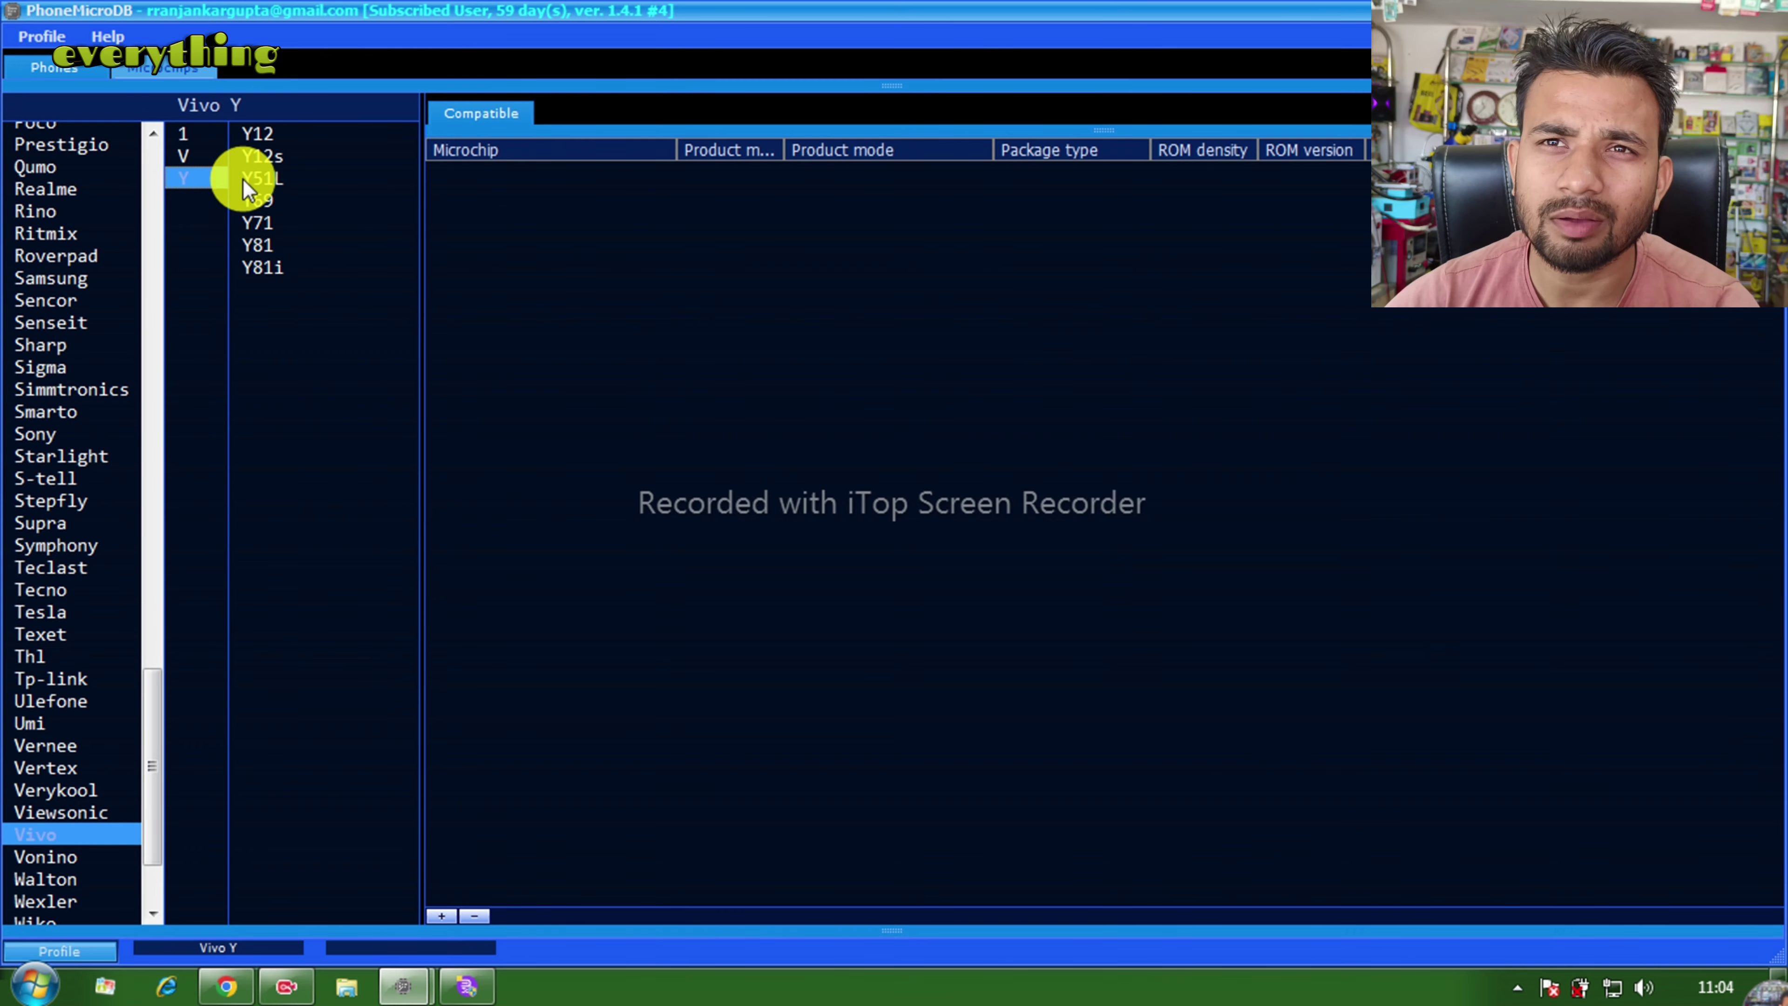
{"action": "left_click", "coordinate": [205, 135]}
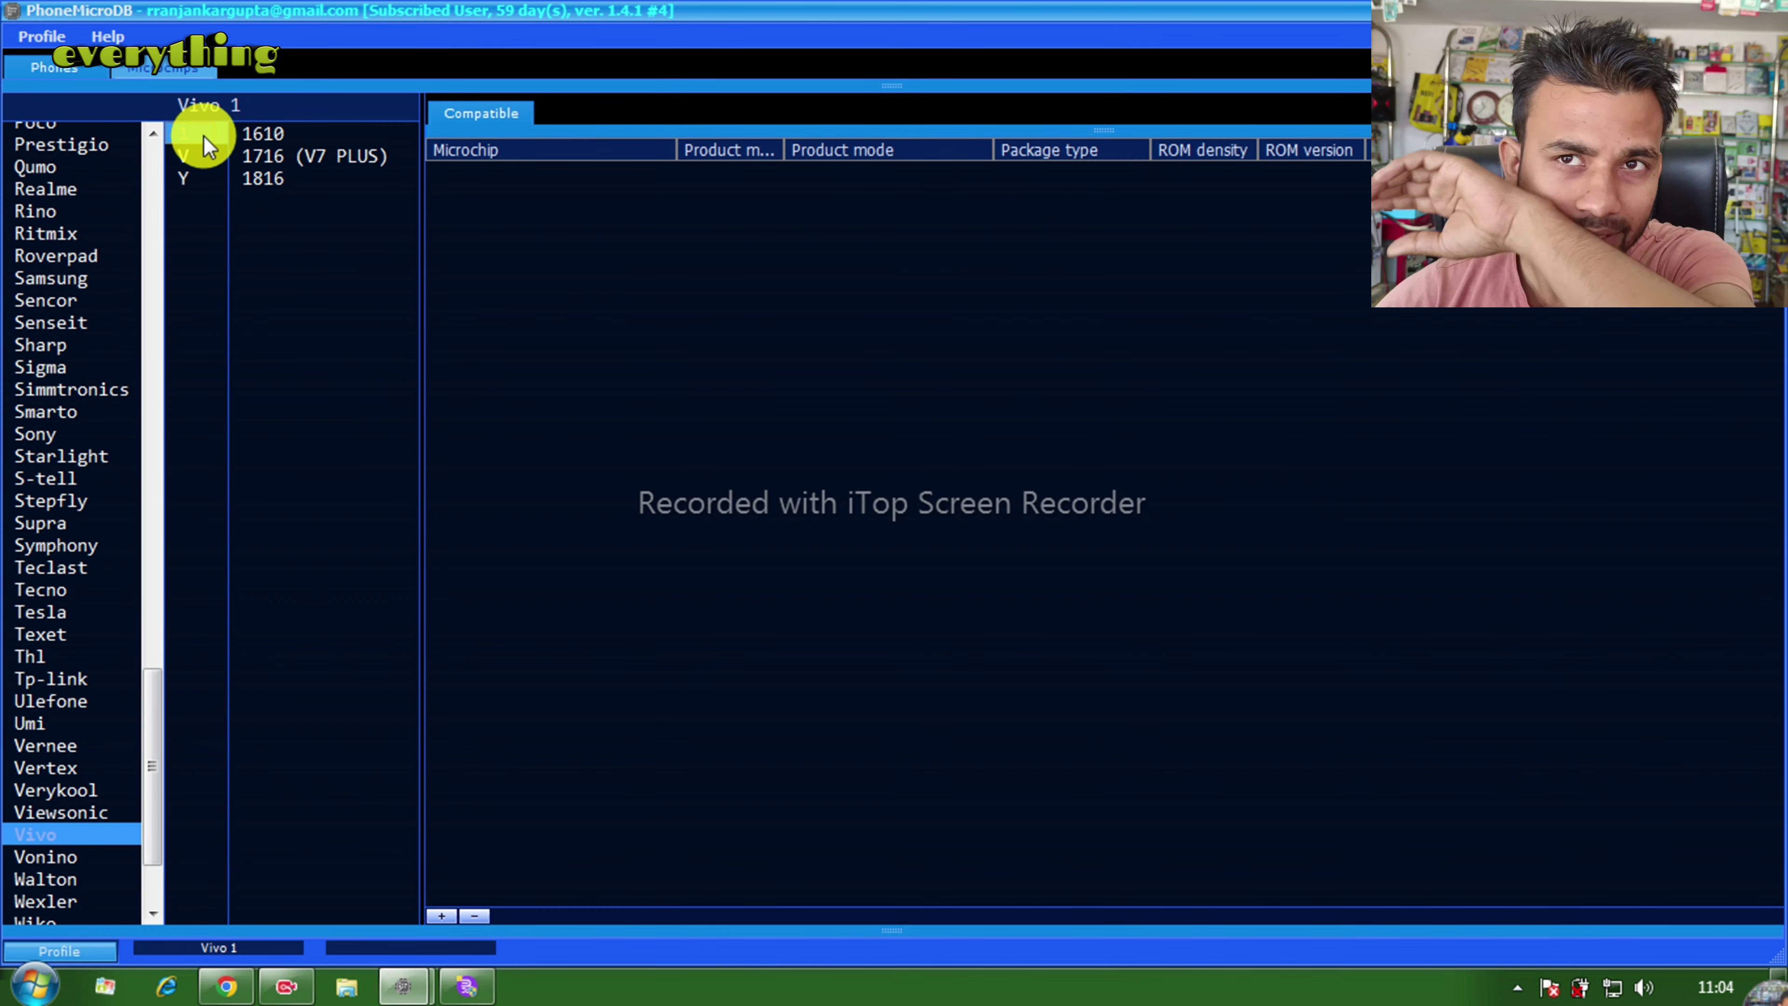
{"action": "left_click", "coordinate": [192, 176]}
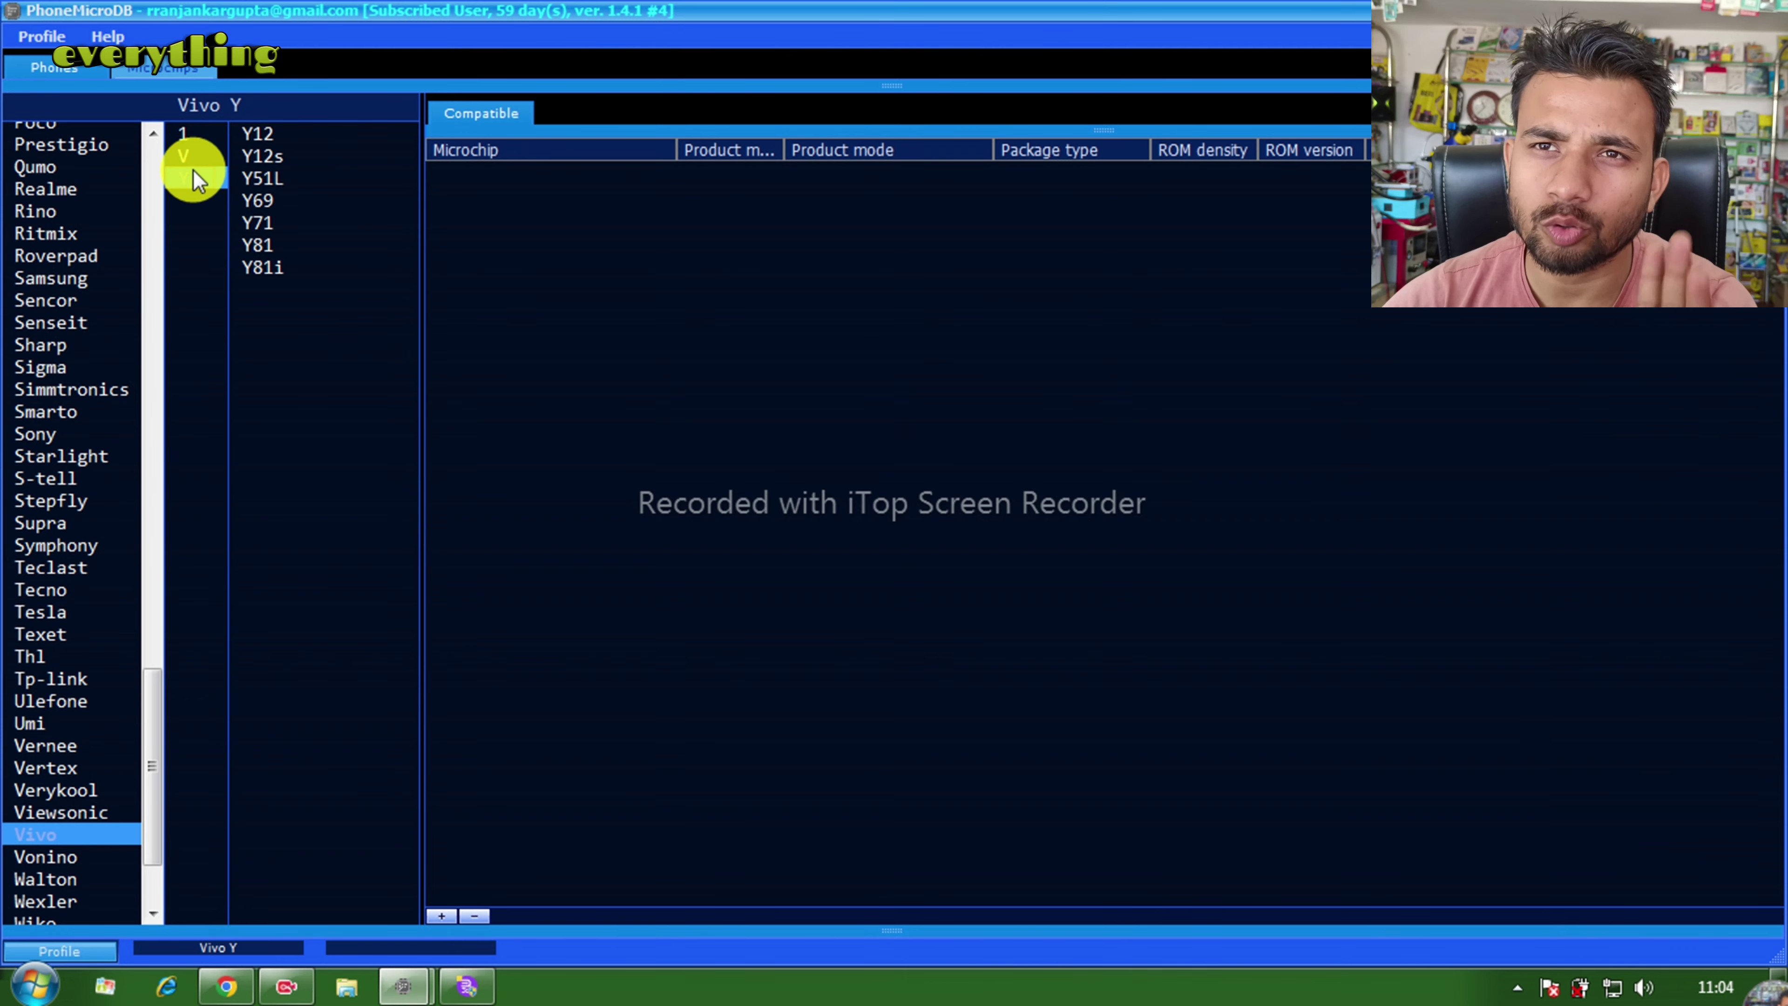
{"action": "left_click", "coordinate": [283, 132]}
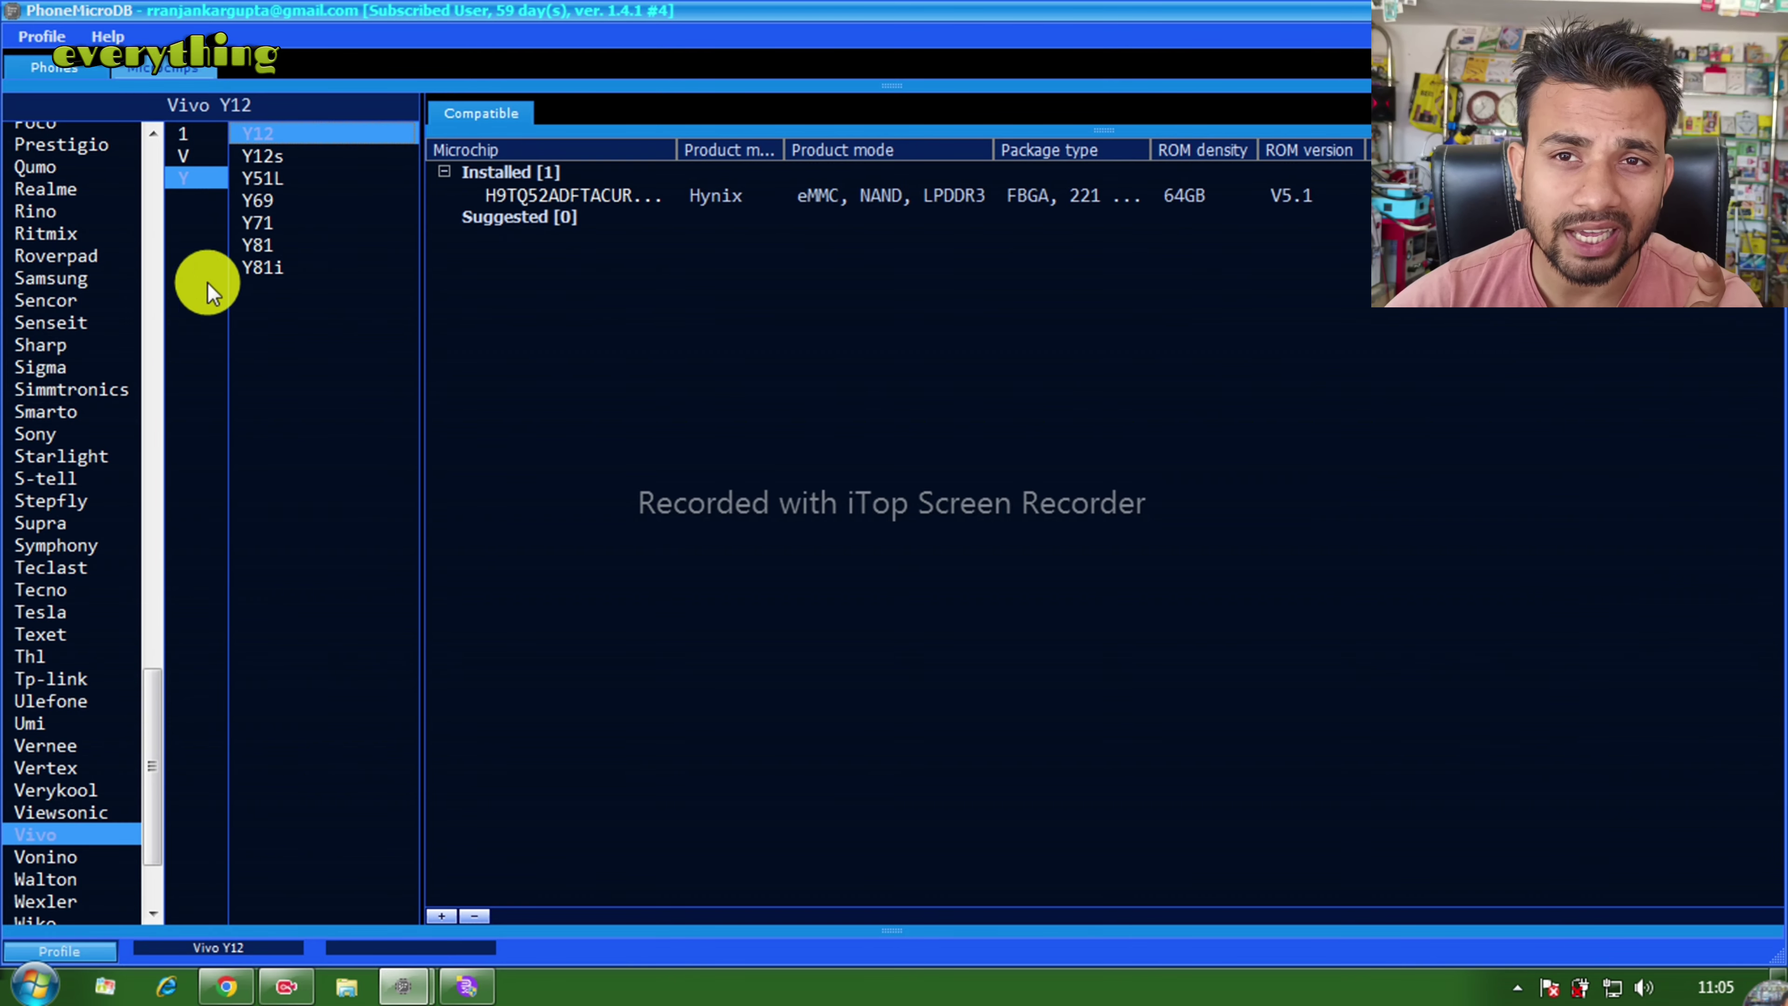
Look up the compatible microchips for the Oppo A5s in the brand's A series
{"action": "left_click", "coordinate": [150, 725]}
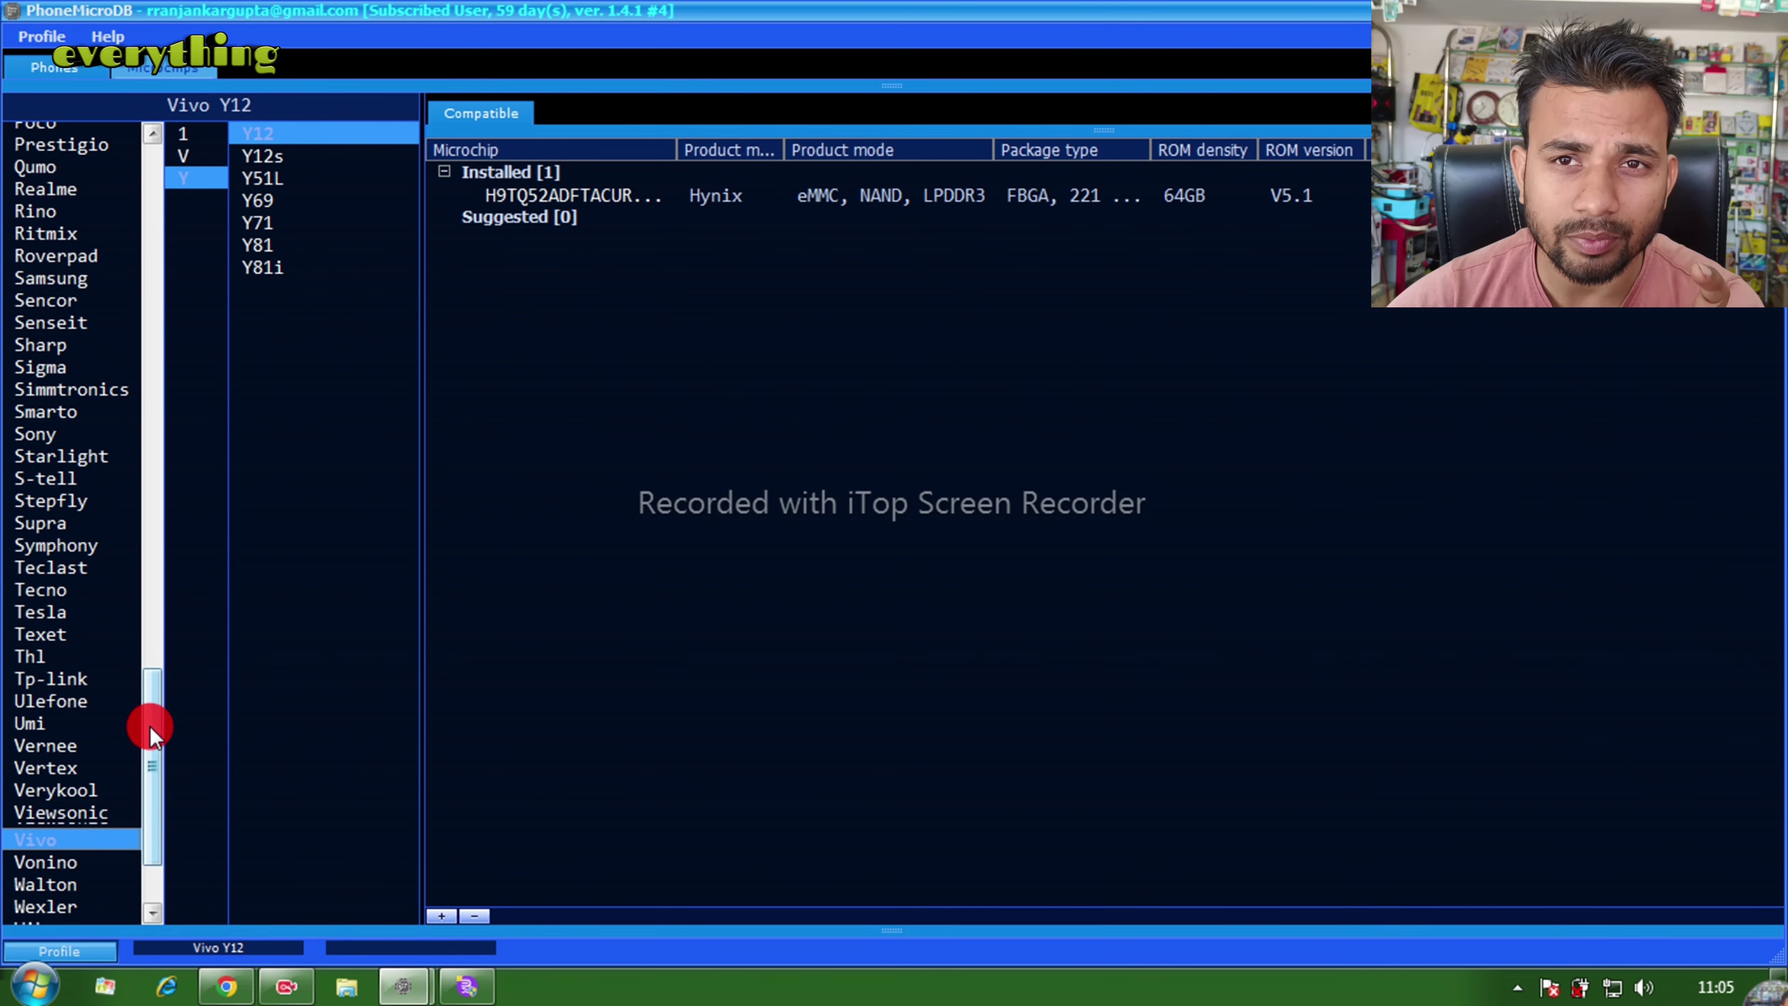
{"action": "left_click_drag", "start_coordinate": [150, 726], "coordinate": [168, 599]}
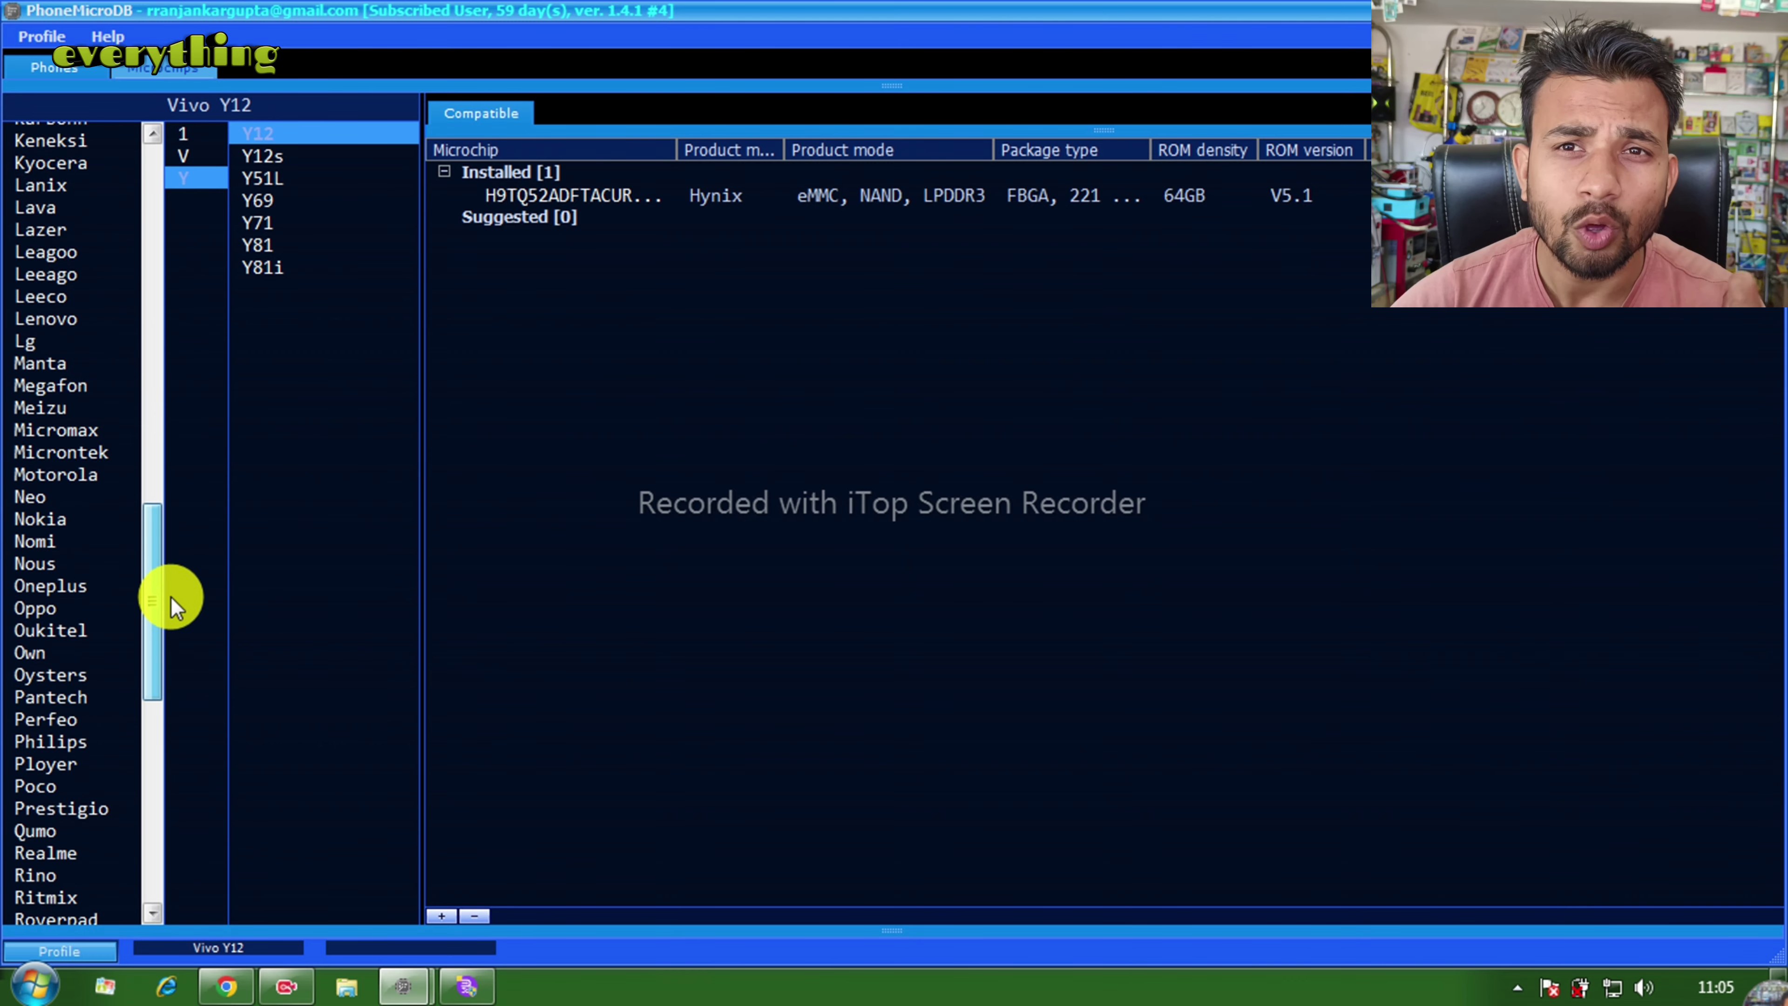
{"action": "left_click", "coordinate": [51, 609]}
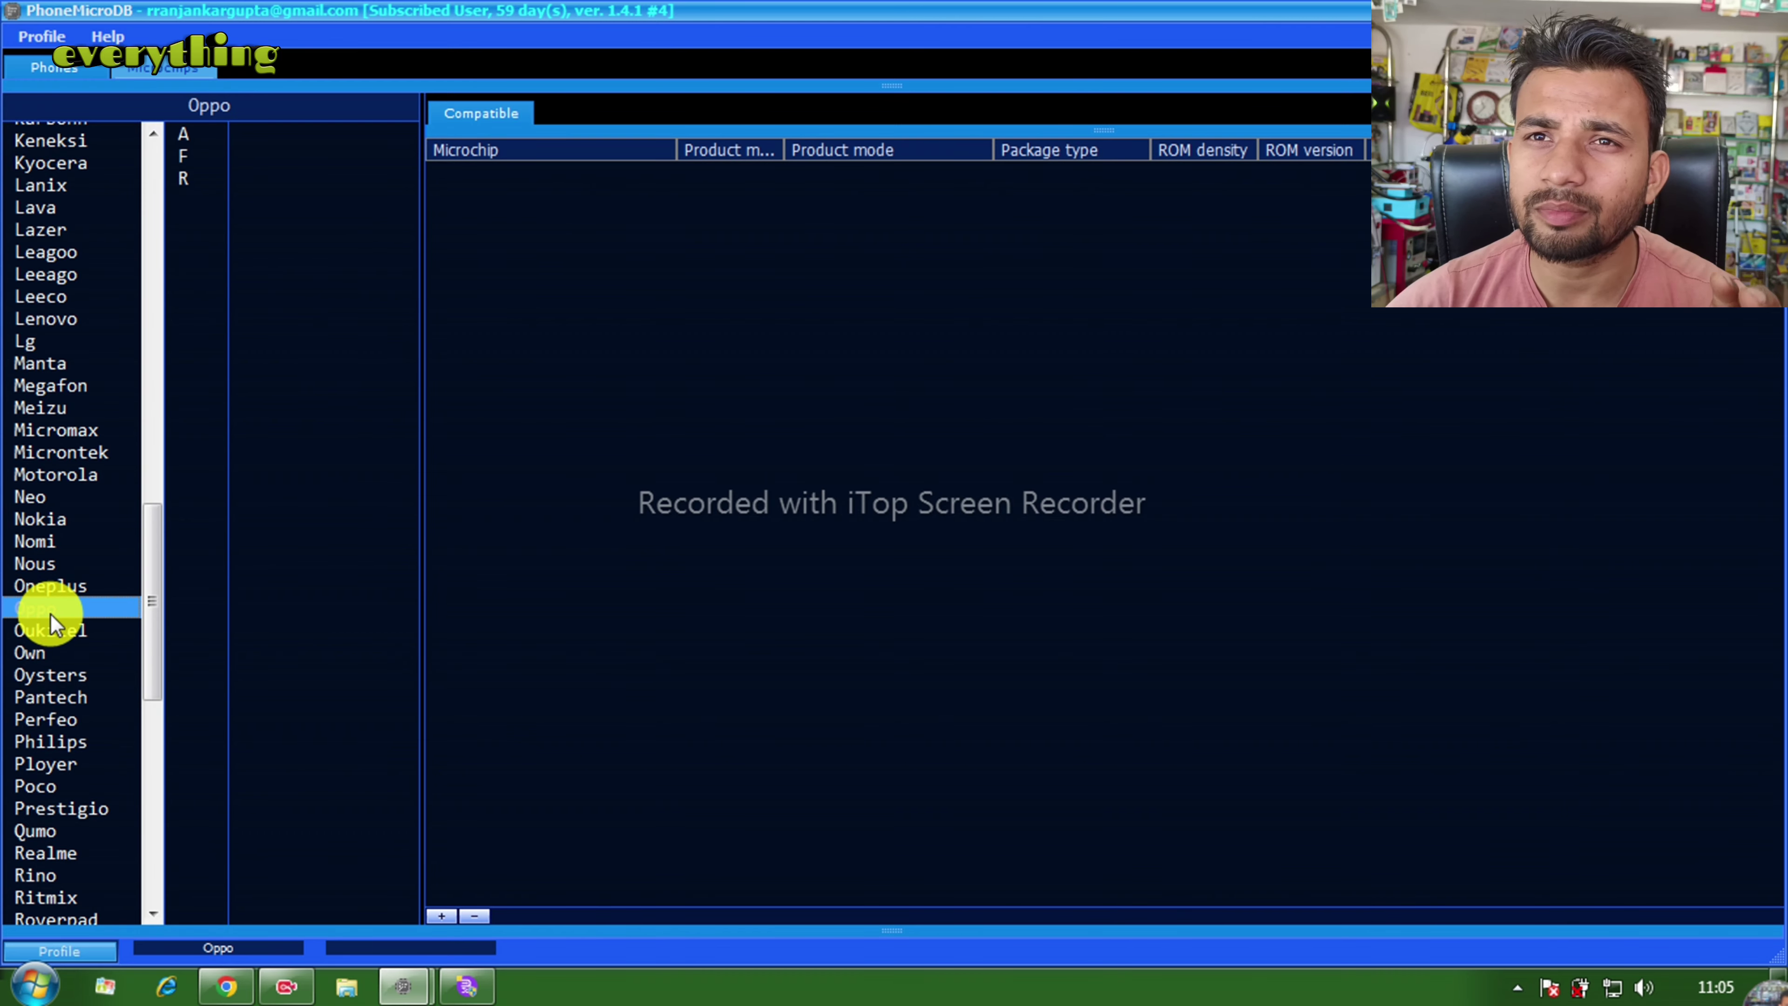
{"action": "left_click", "coordinate": [190, 139]}
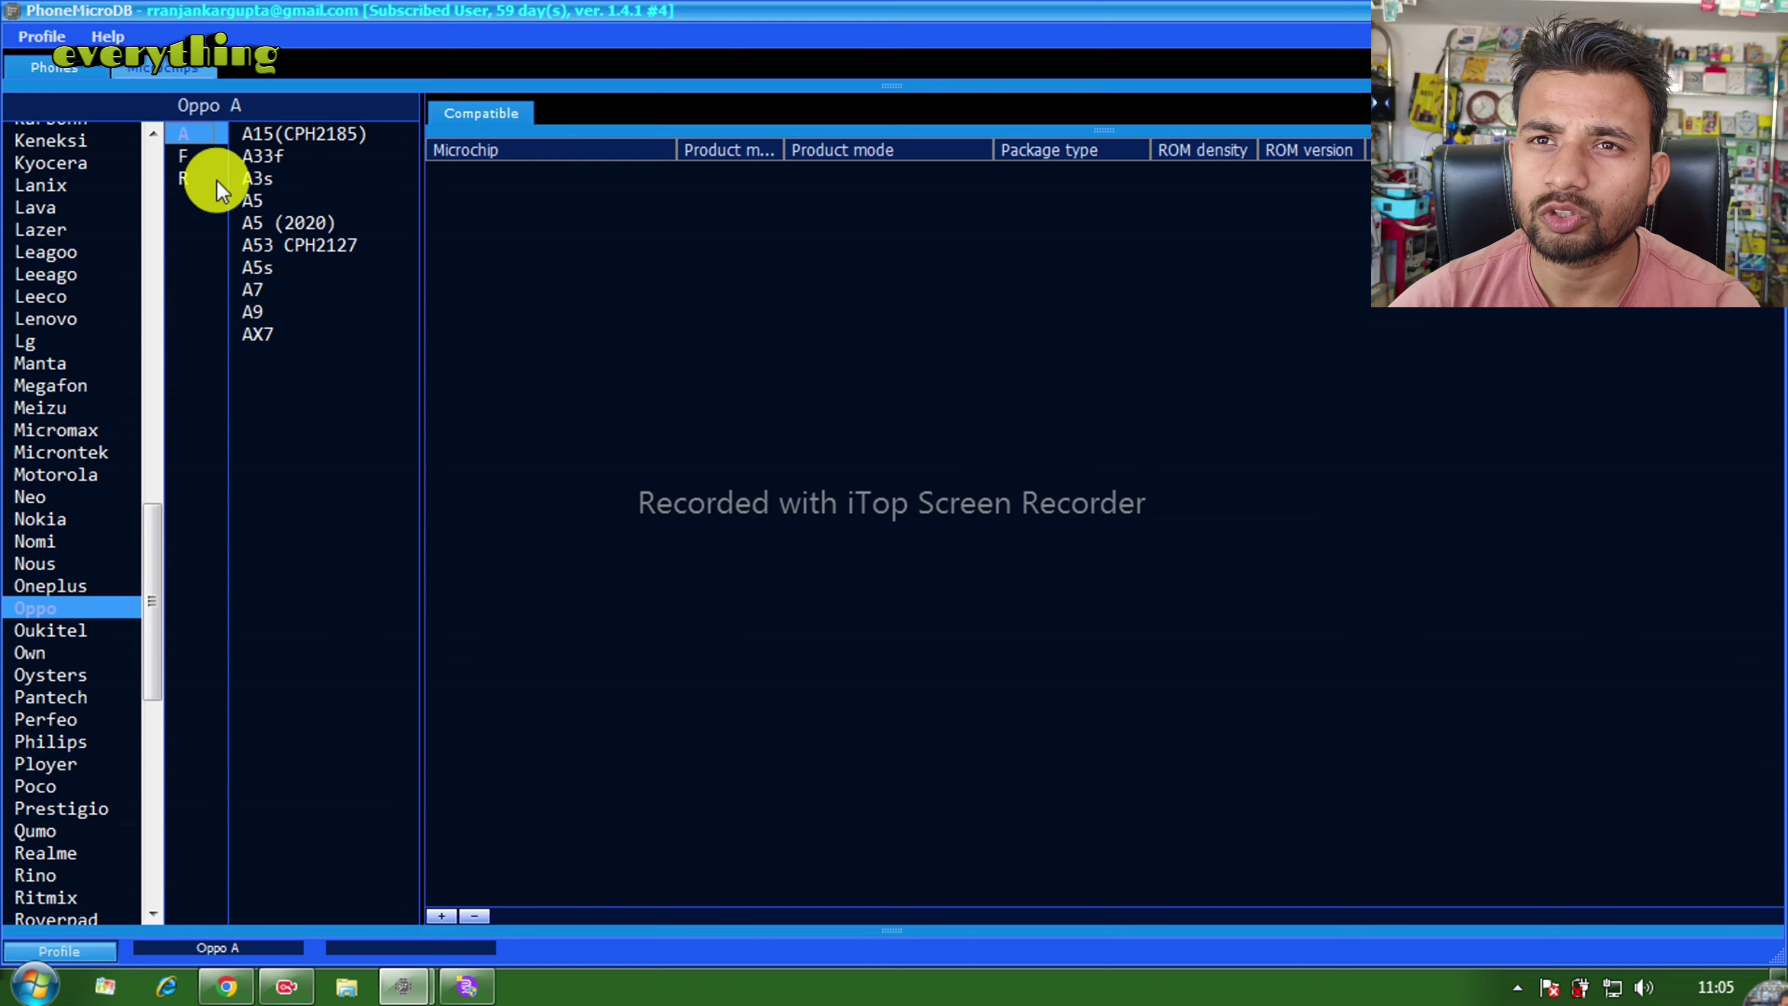
{"action": "left_click", "coordinate": [261, 266]}
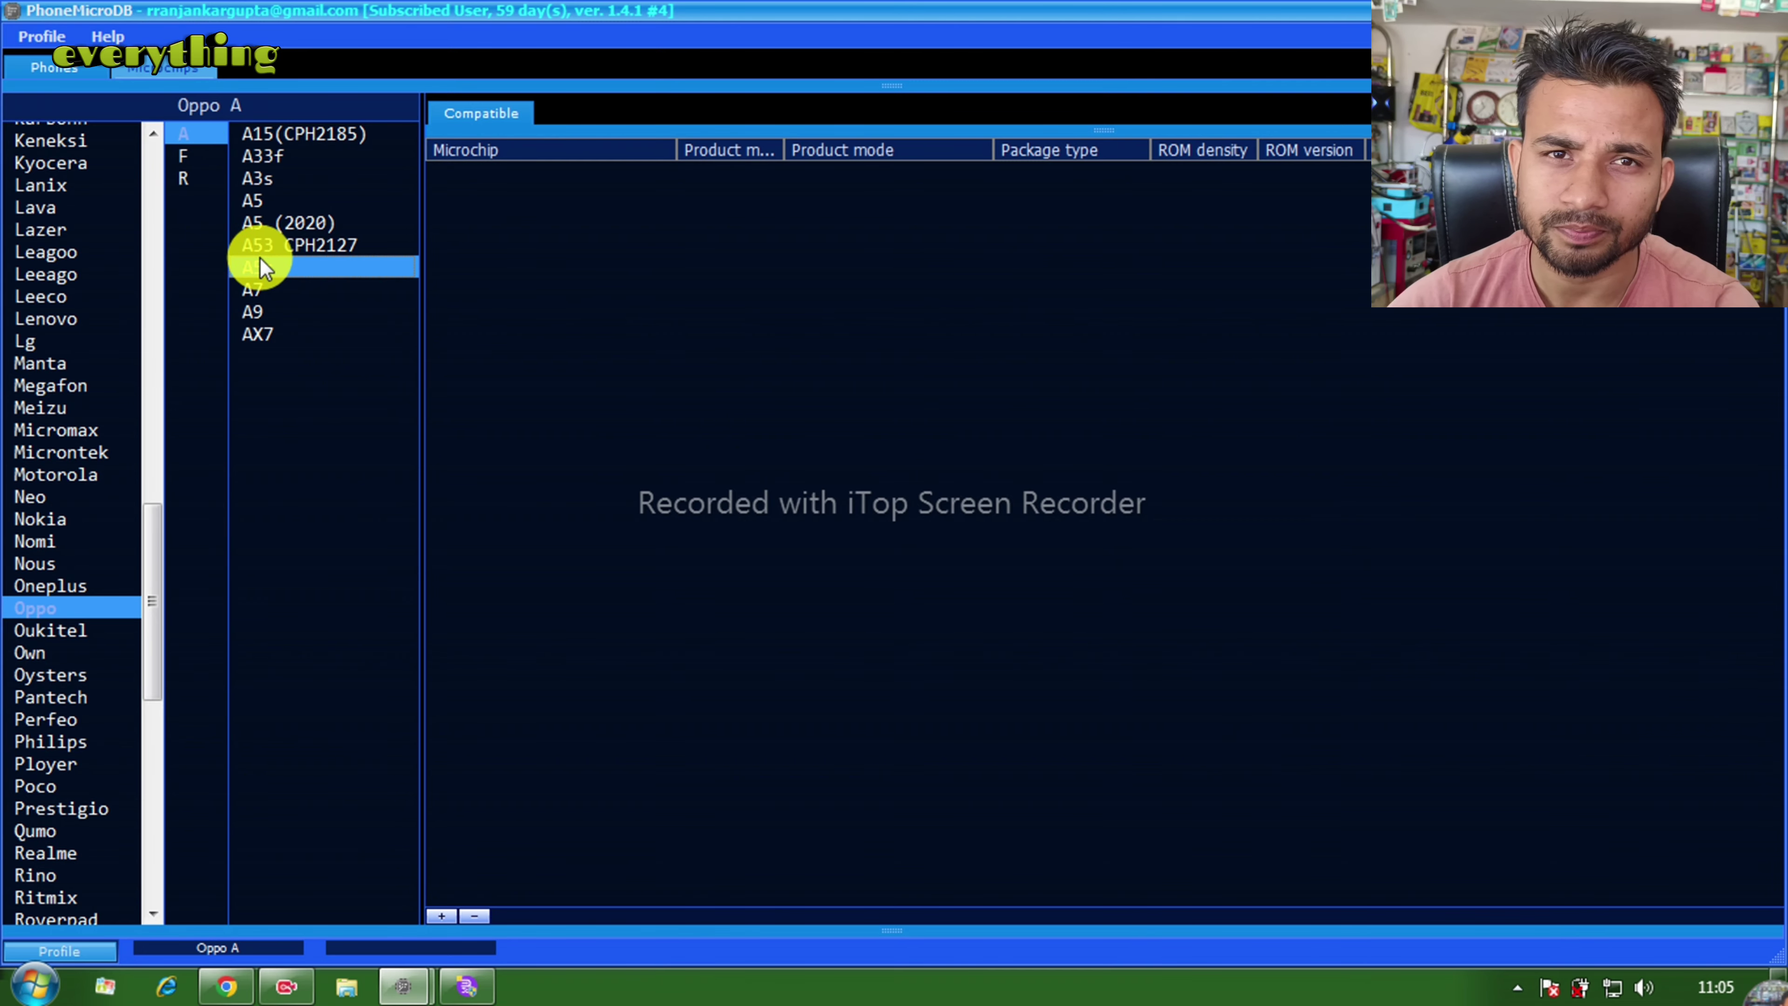
{"action": "left_click", "coordinate": [281, 270]}
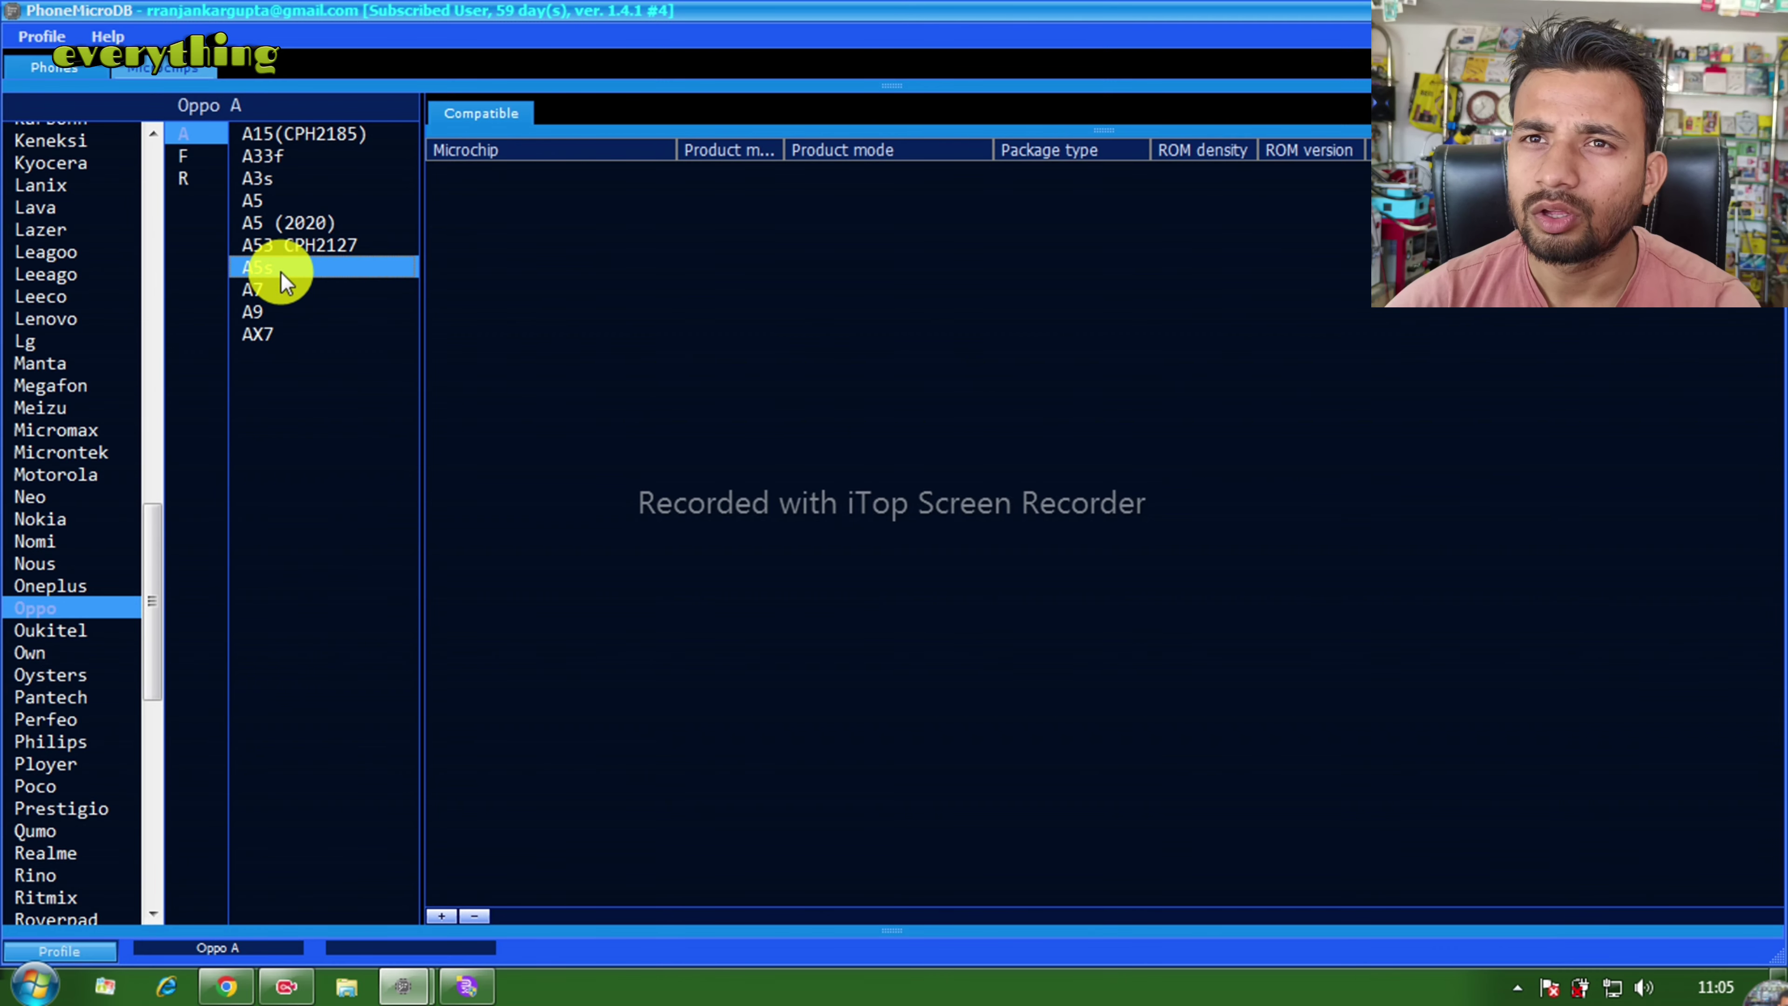